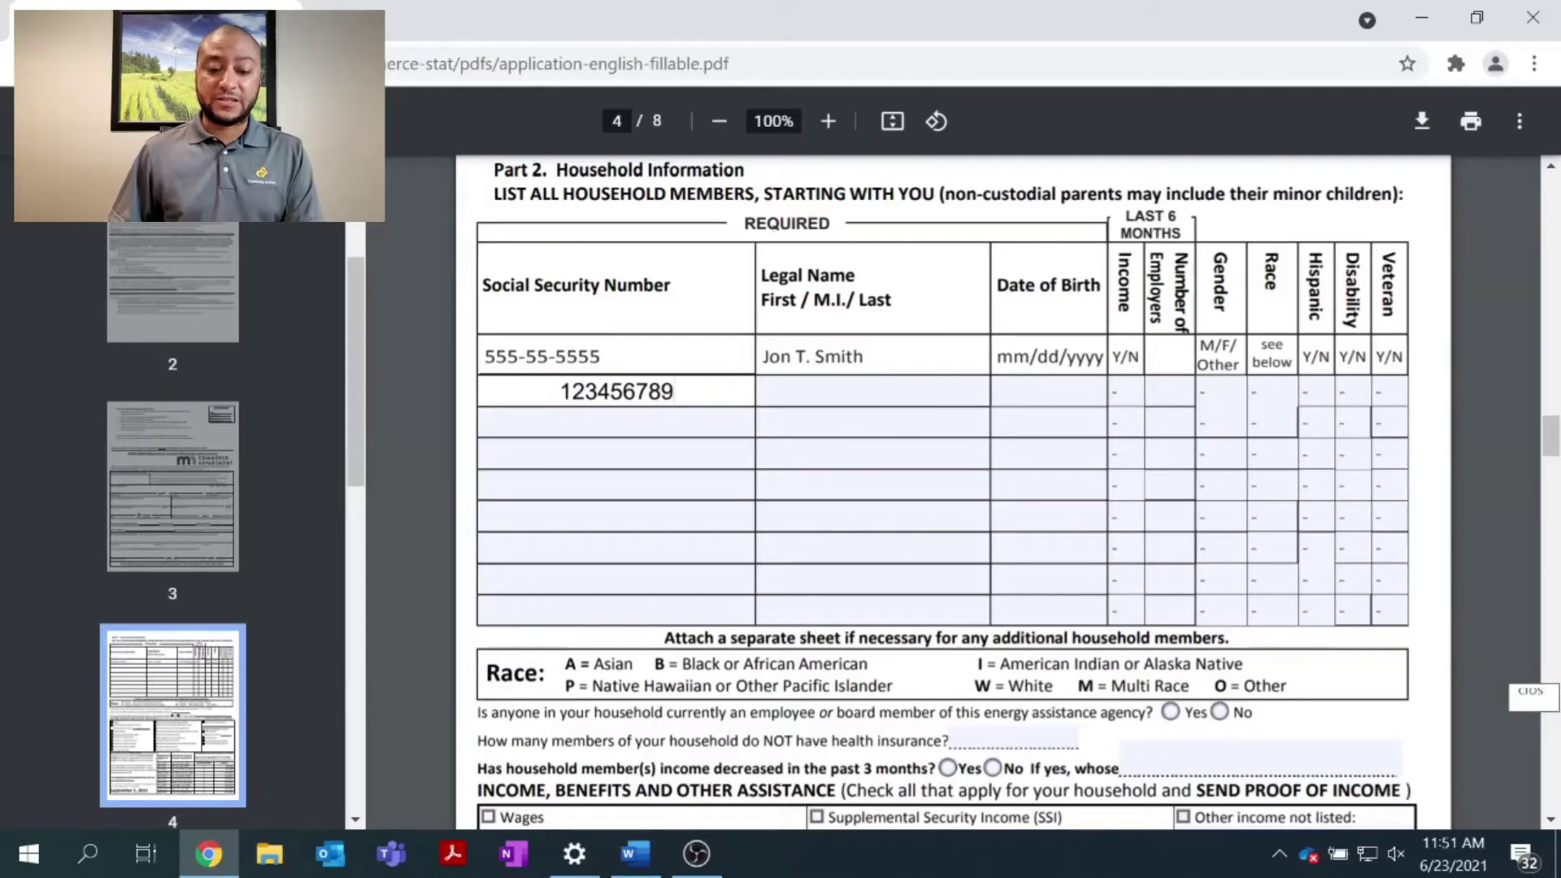
key("Tab")
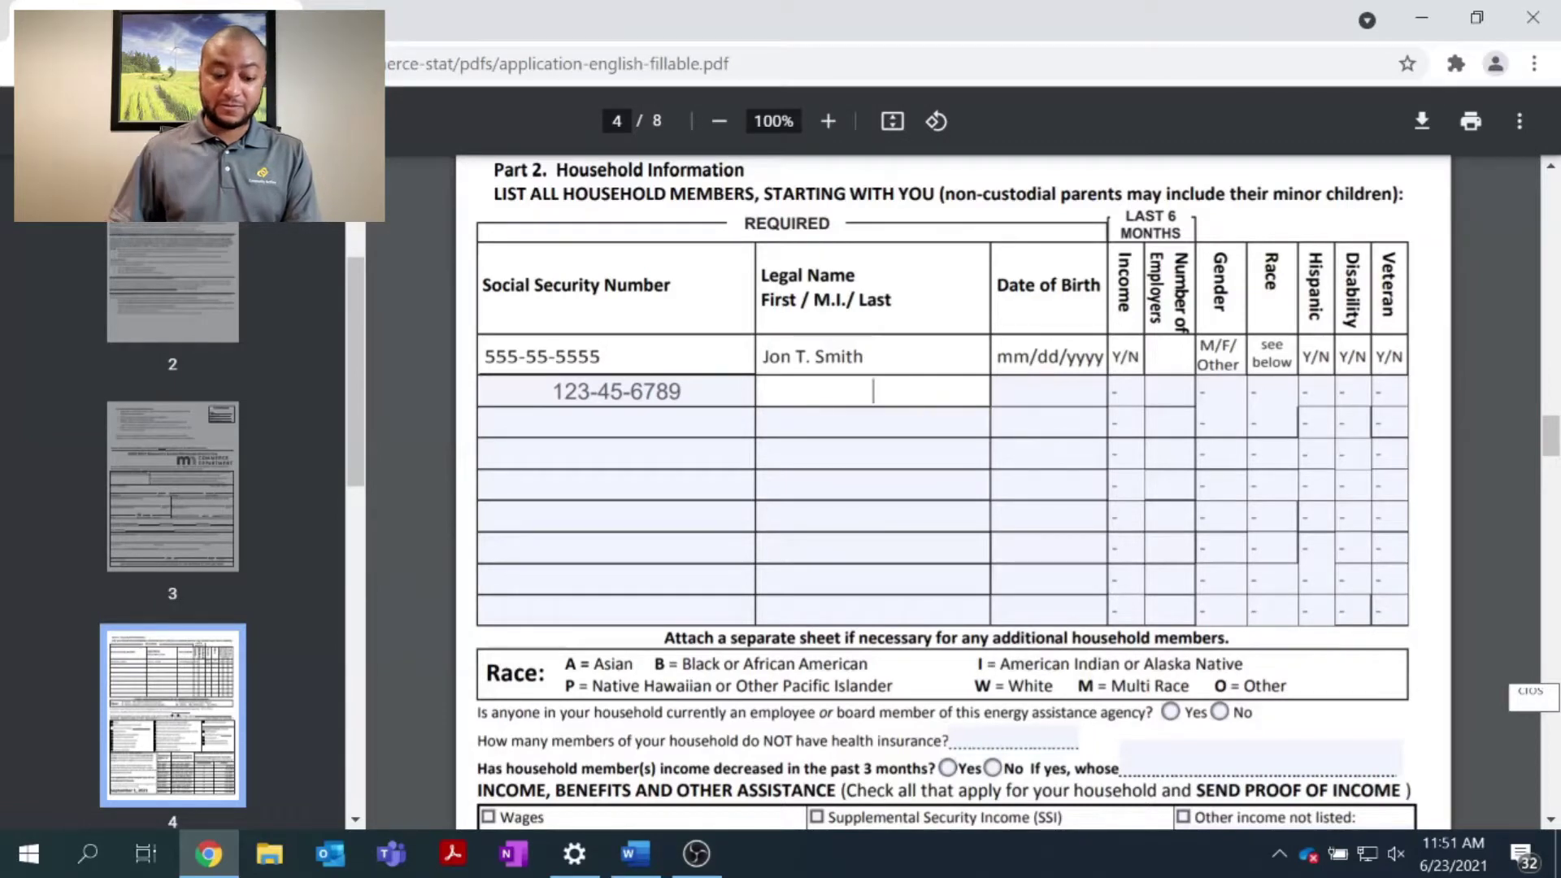
type("John Doe")
key("Tab")
type("1")
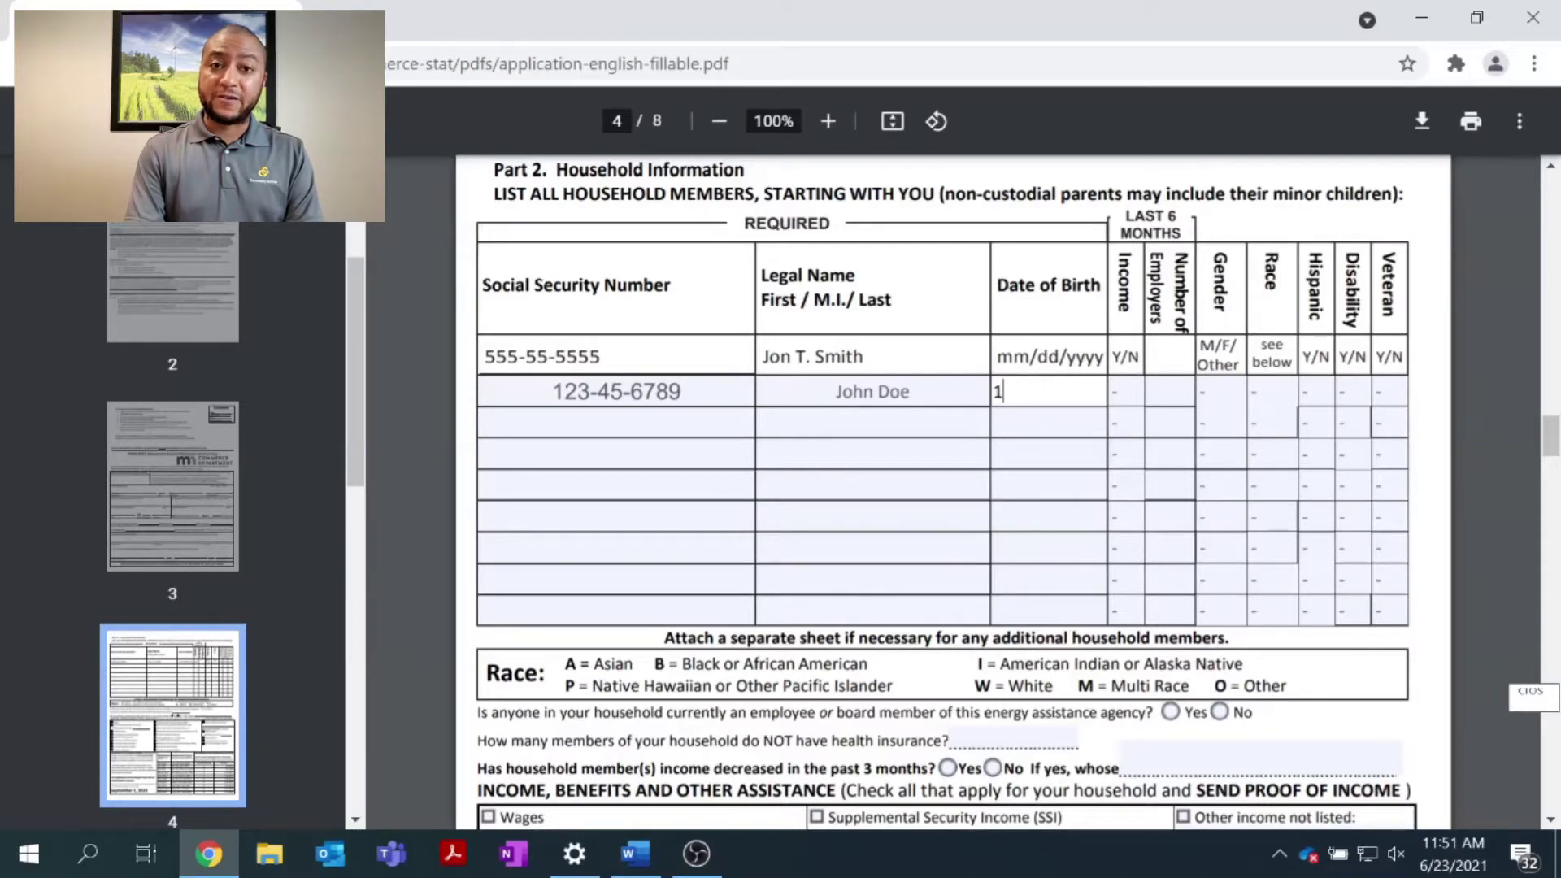
type("2/31/")
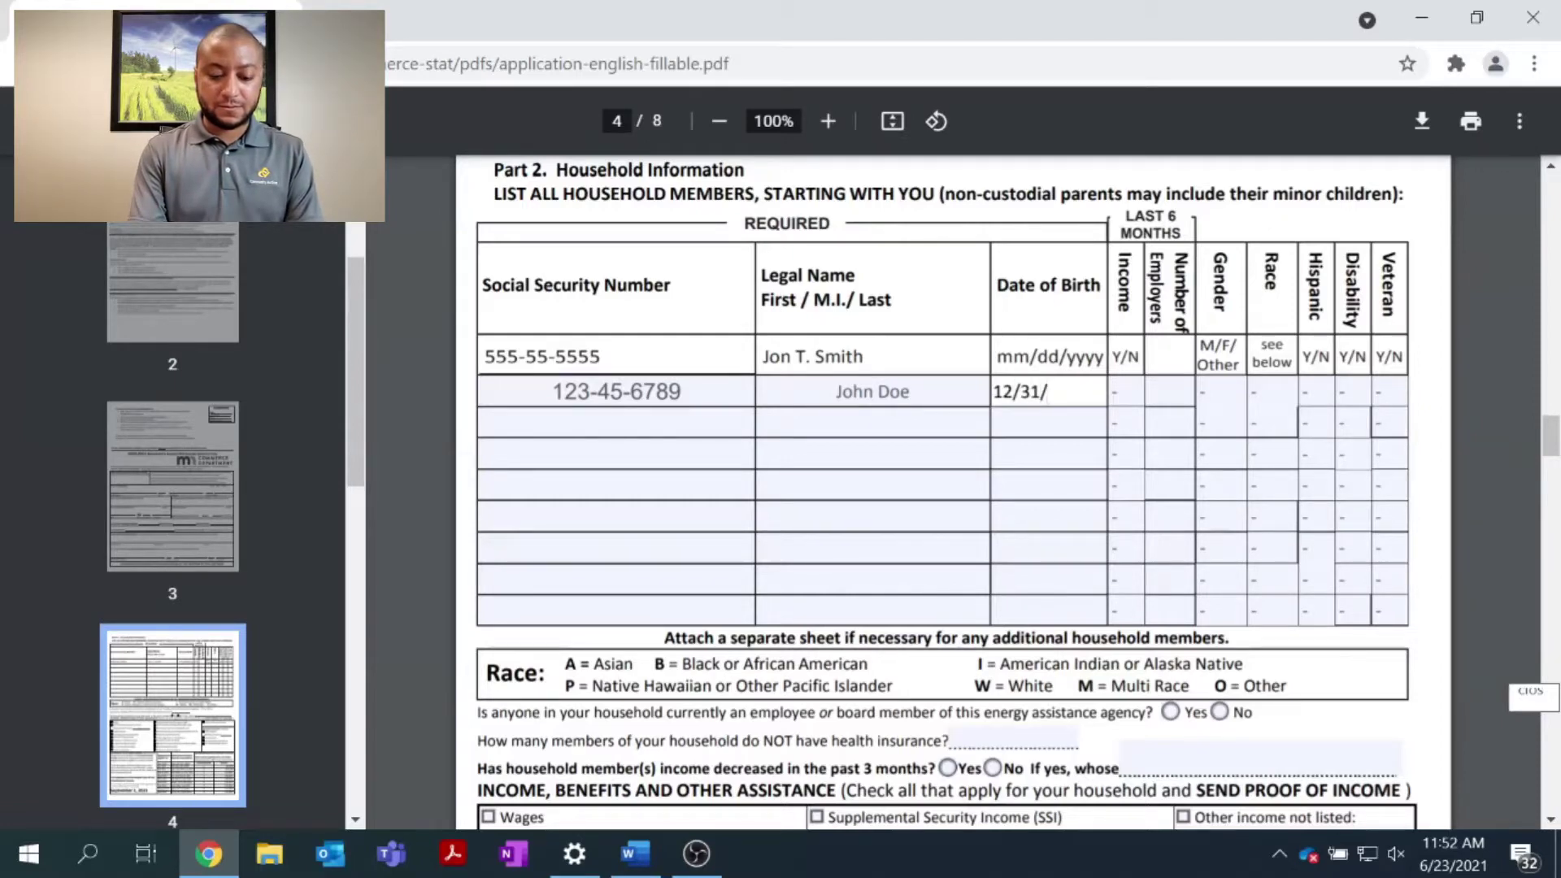
type("1979")
key("Tab")
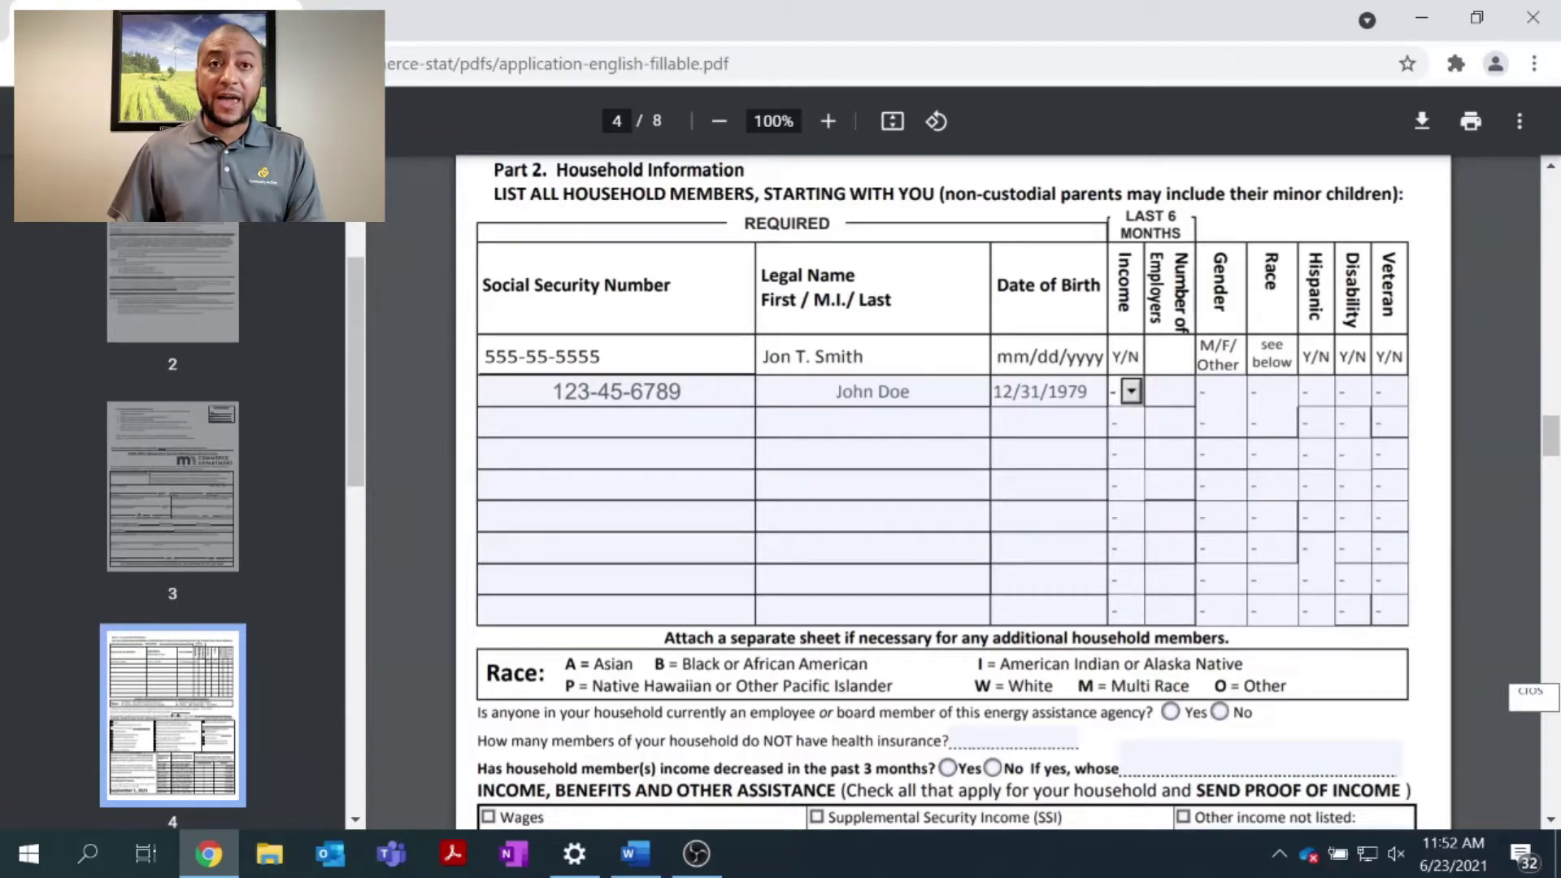
Set this member's income to Yes, Number of Employers to 1 and gender to M
left_click(1132, 392)
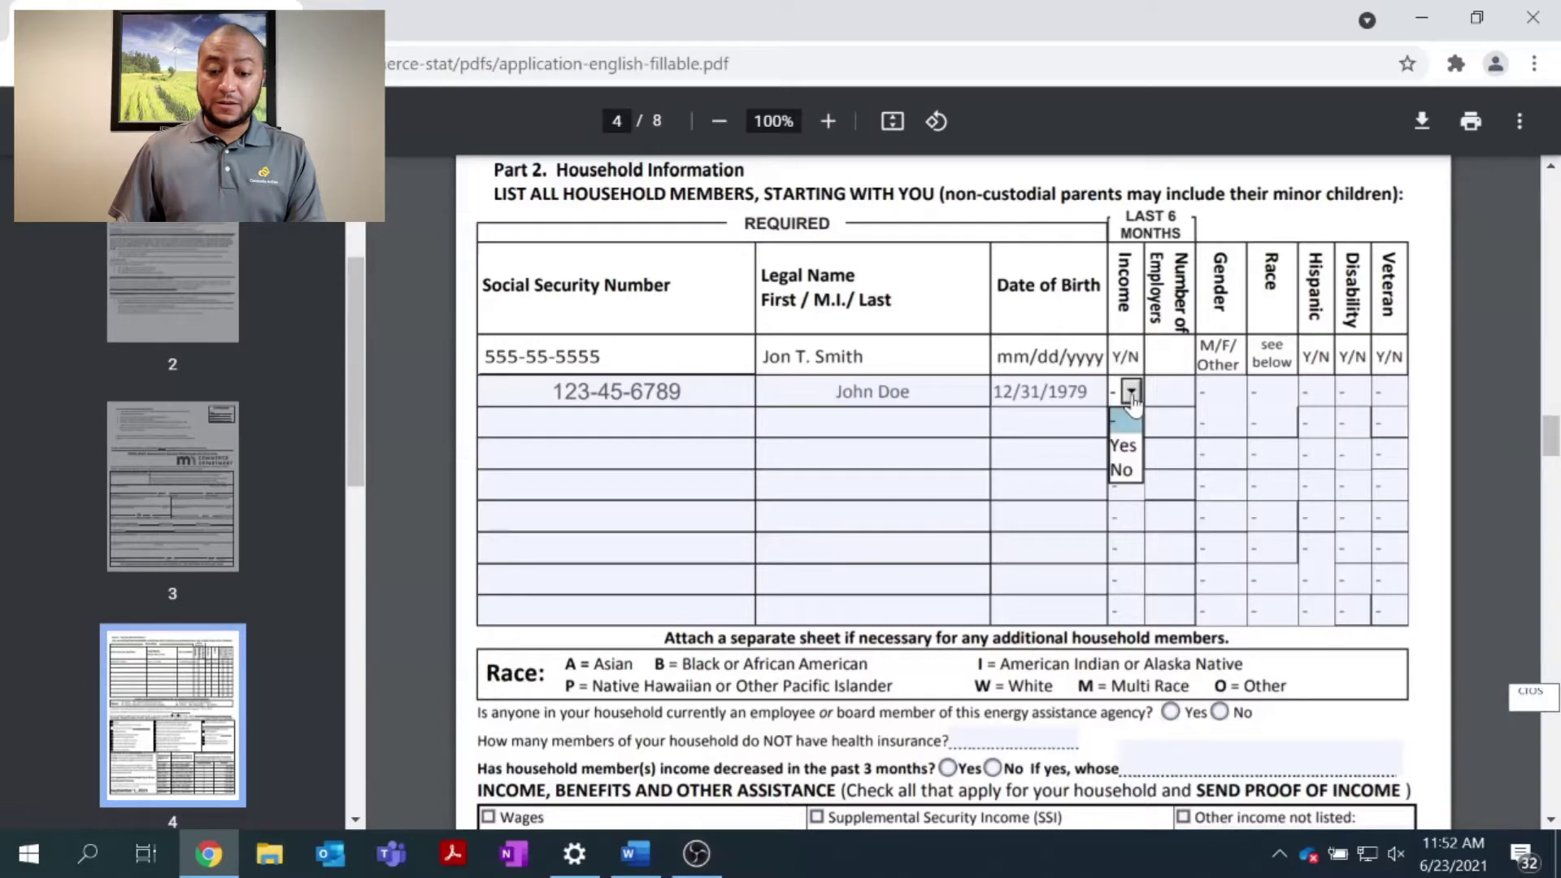
left_click(1122, 446)
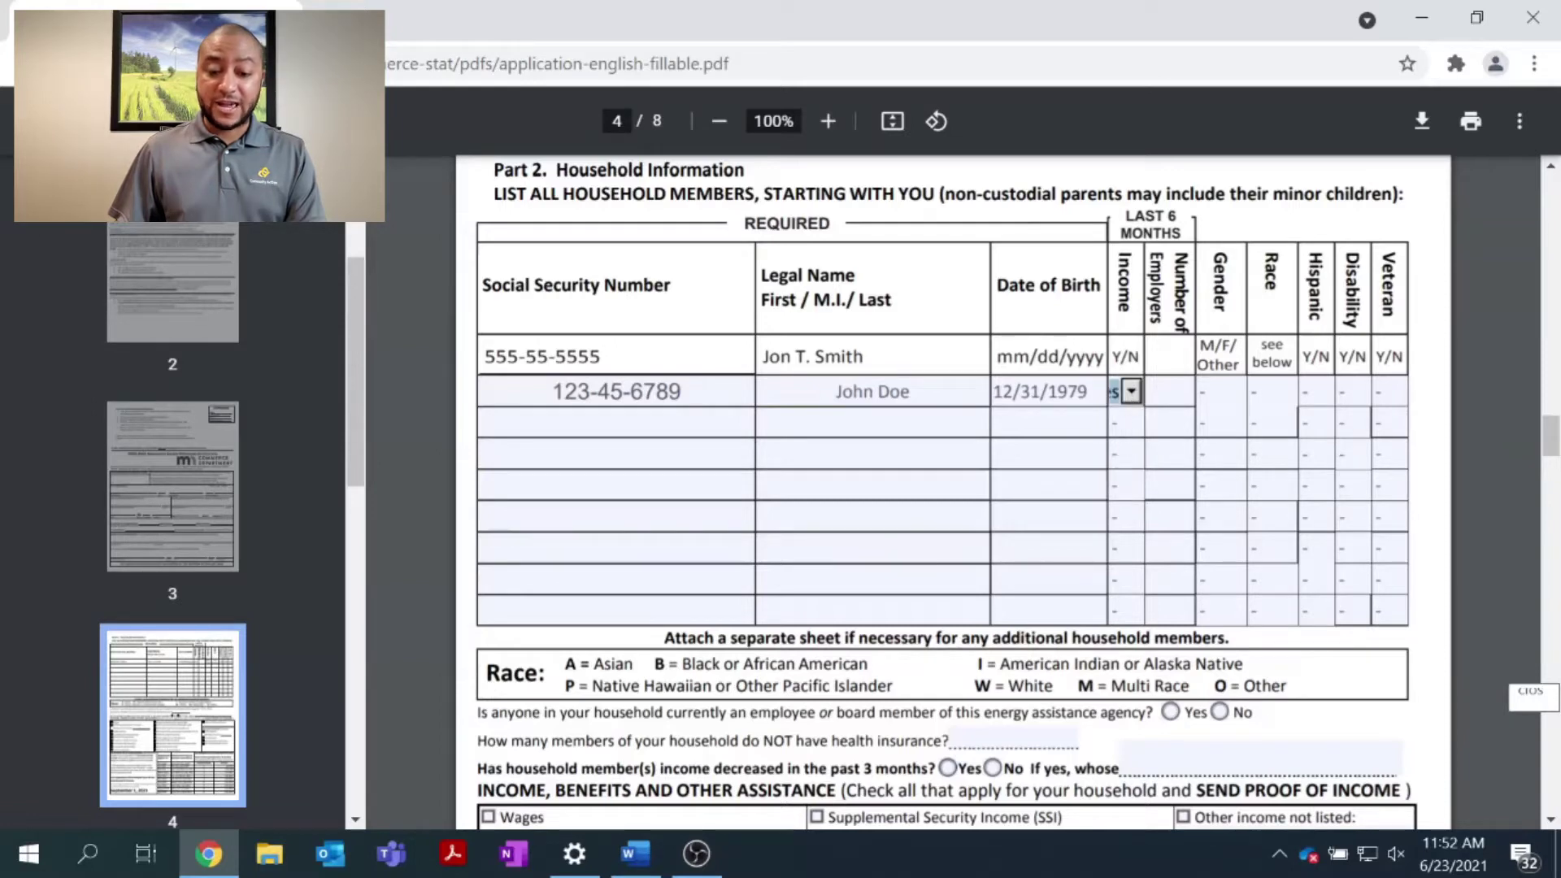
left_click(1147, 392)
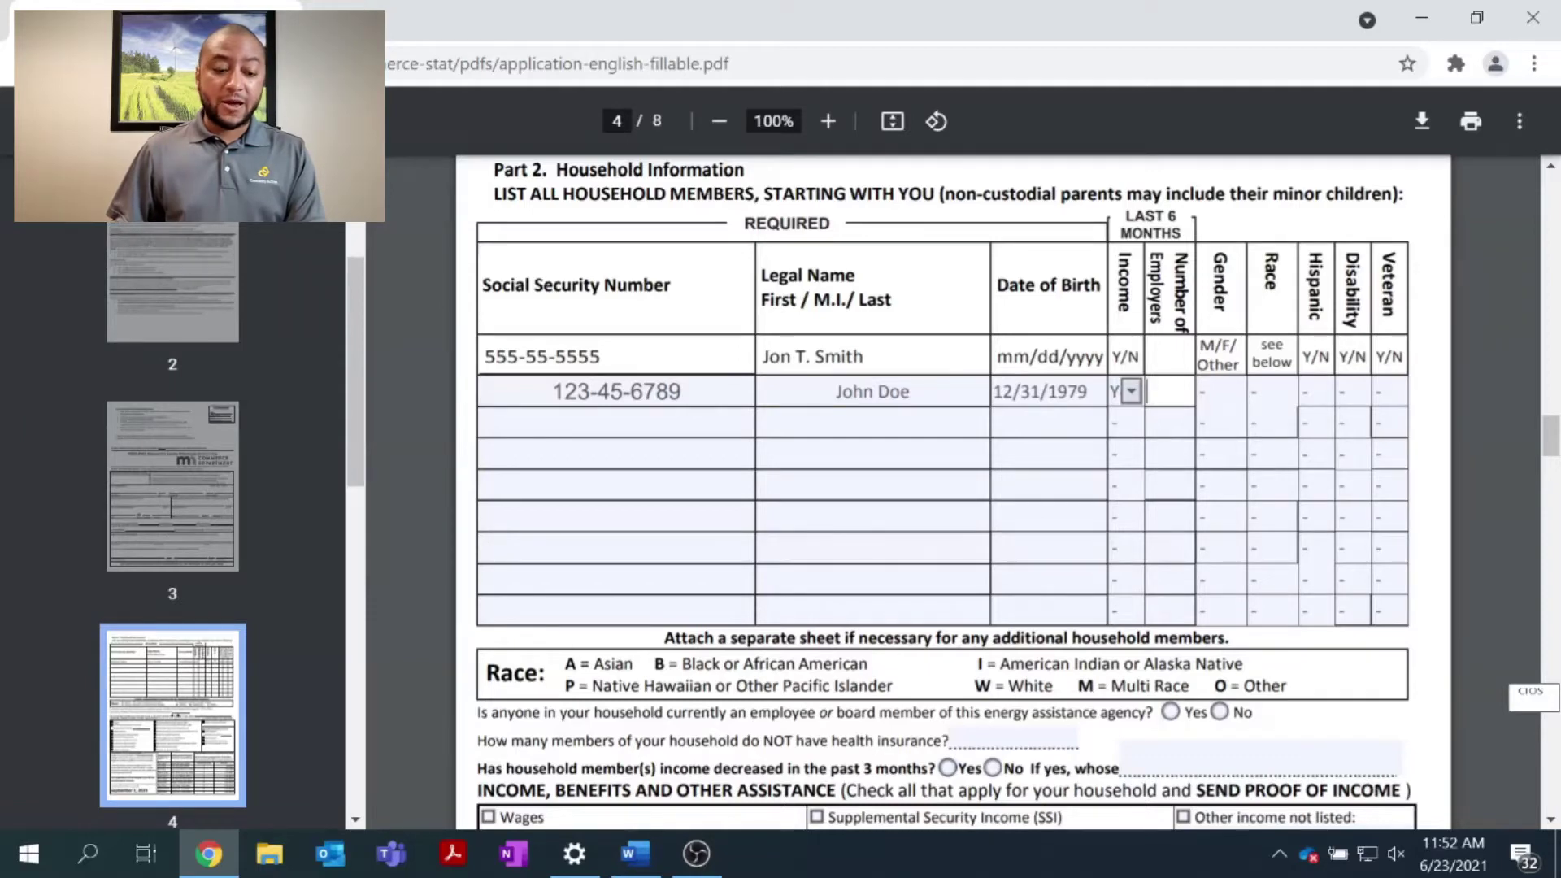
type("1")
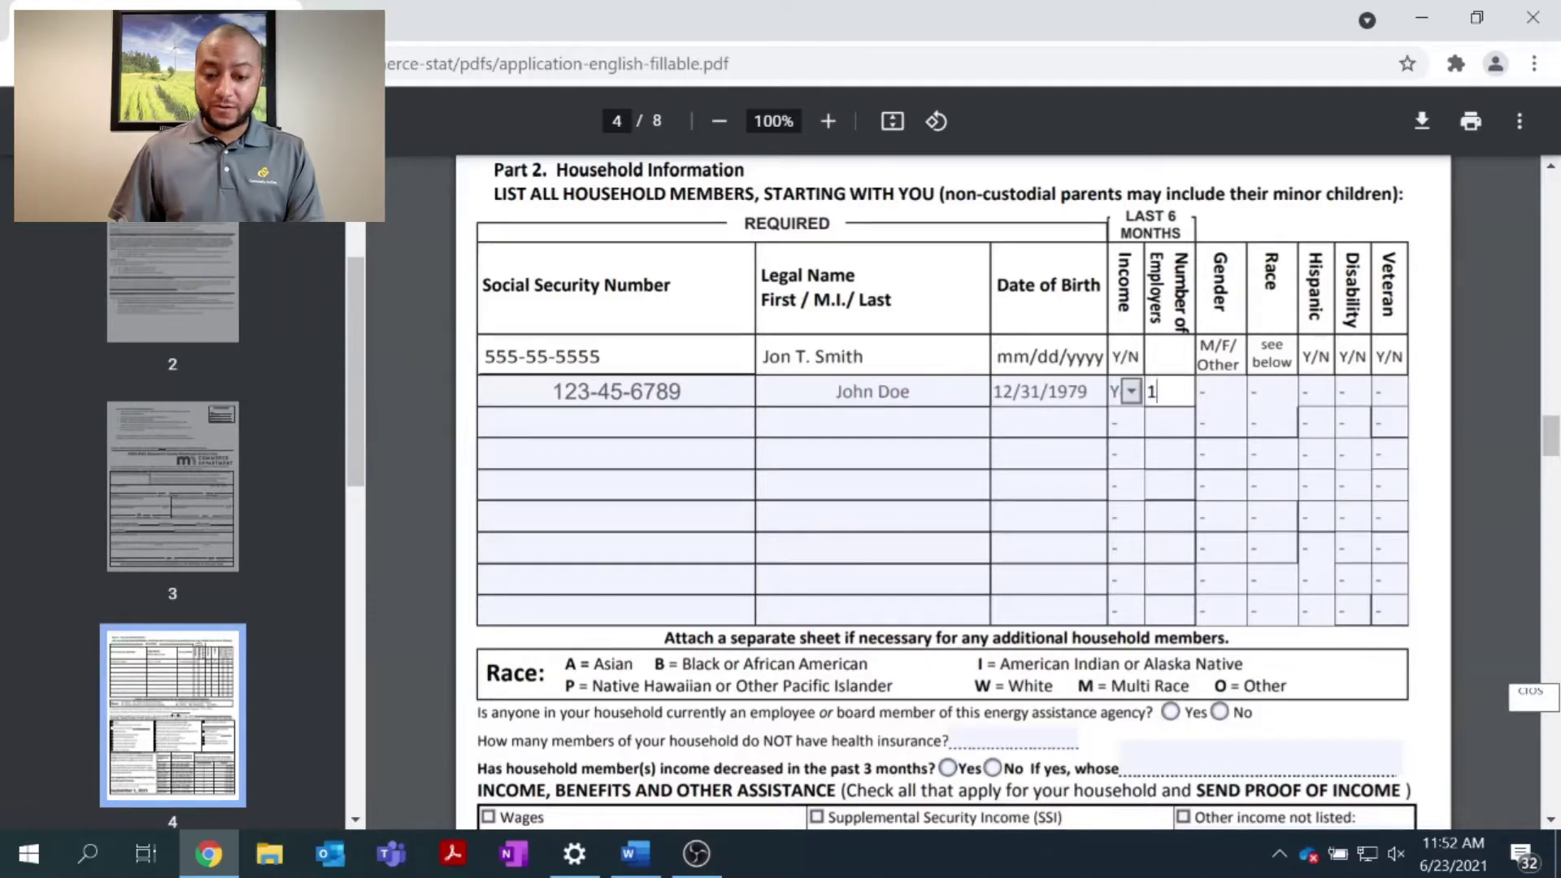
left_click(1233, 393)
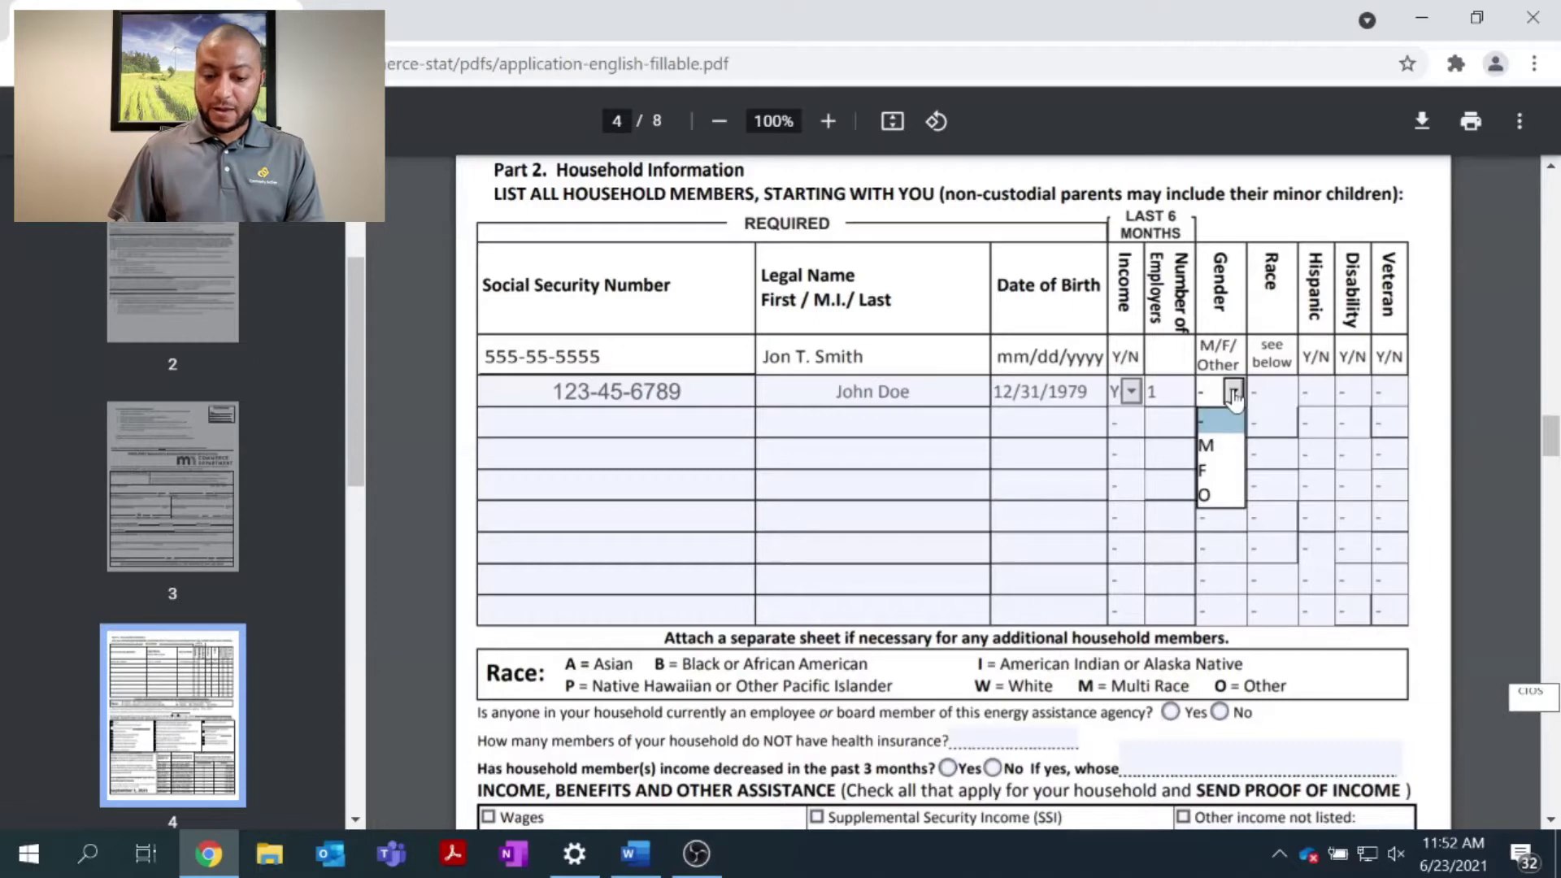
left_click(1223, 449)
Set race to B and answer N for Hispanic, Disability and Veteran
left_click(1284, 392)
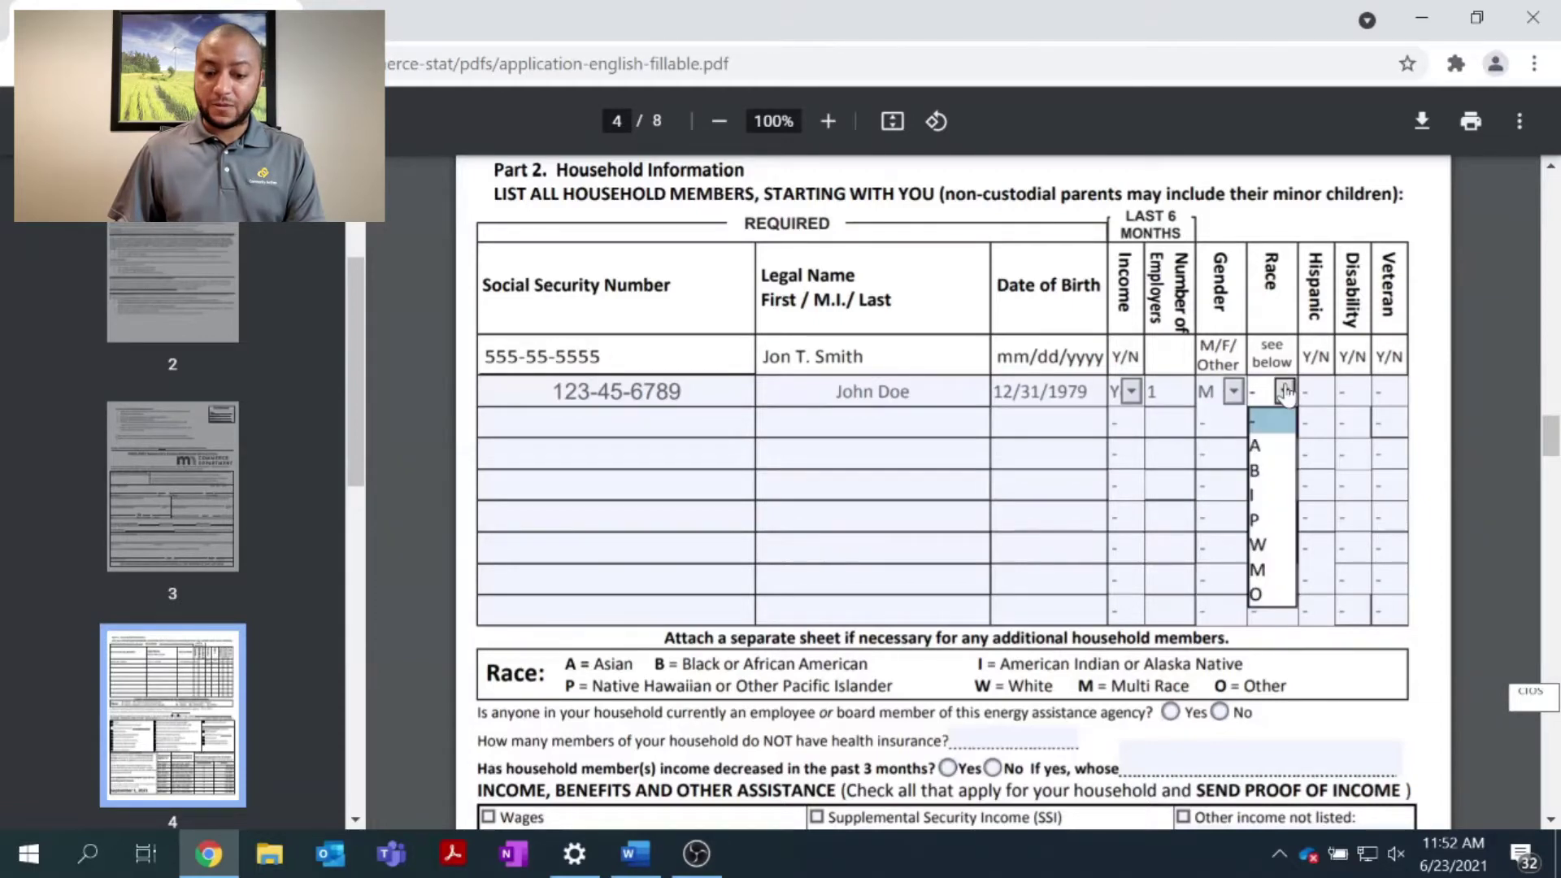
left_click(1274, 473)
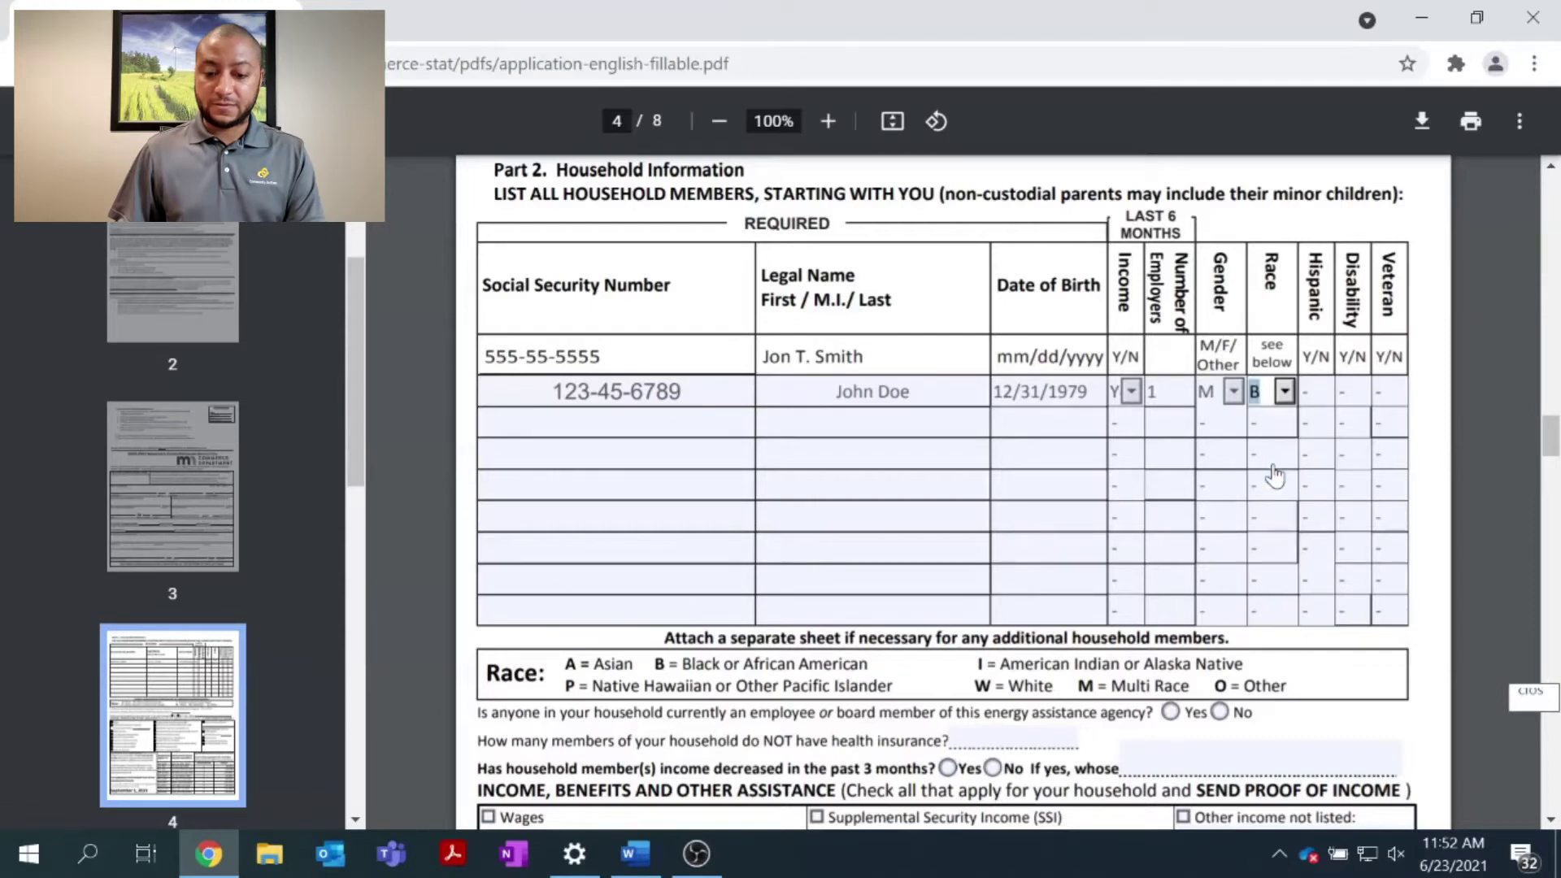
left_click(1315, 402)
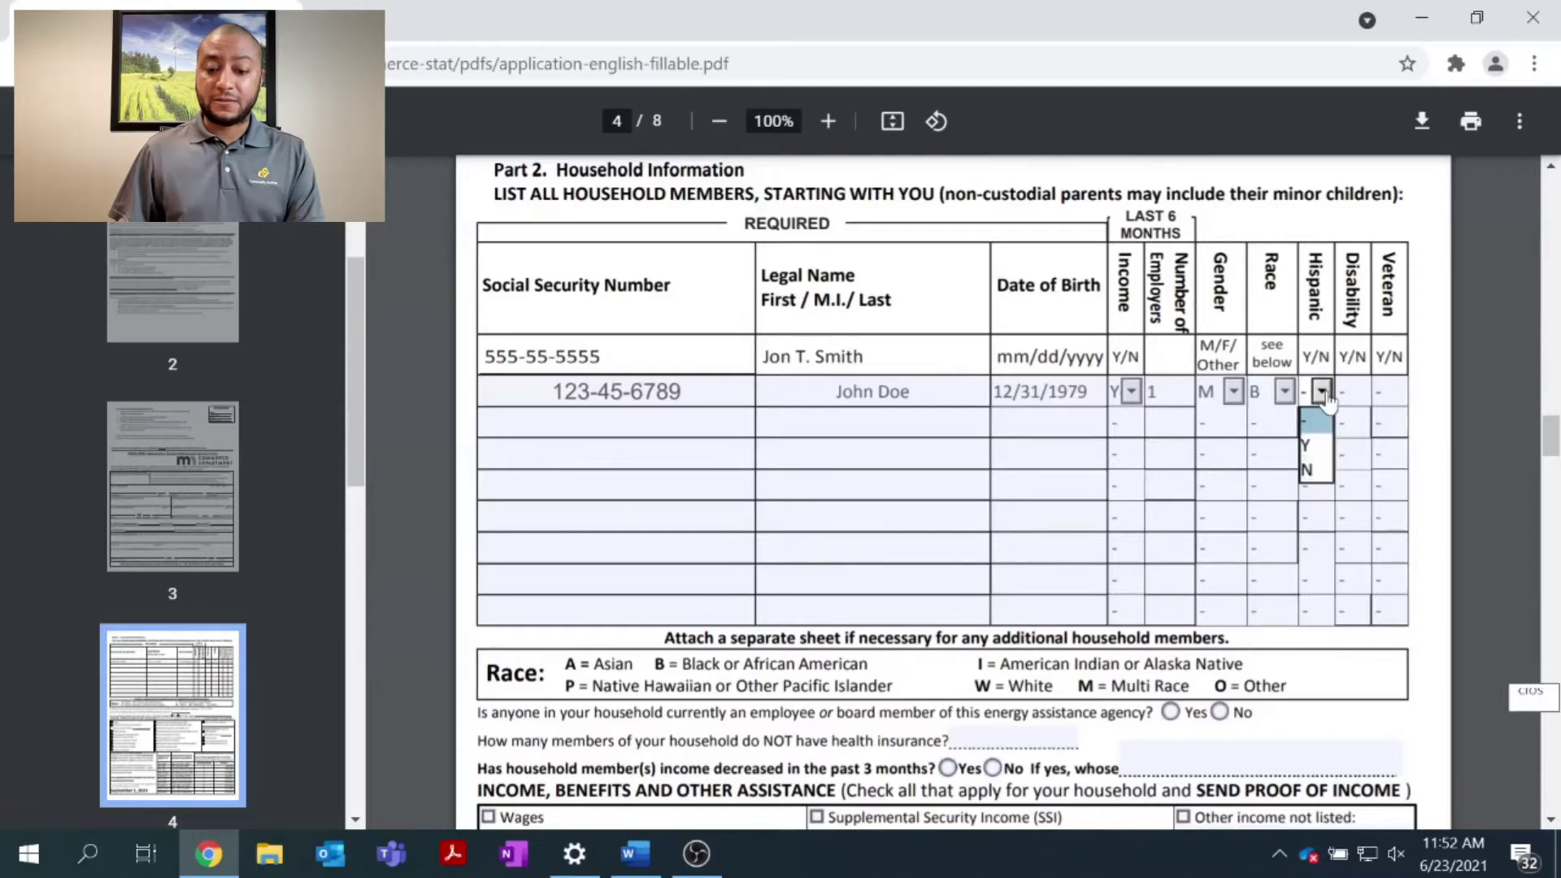
left_click(1317, 487)
left_click(1358, 393)
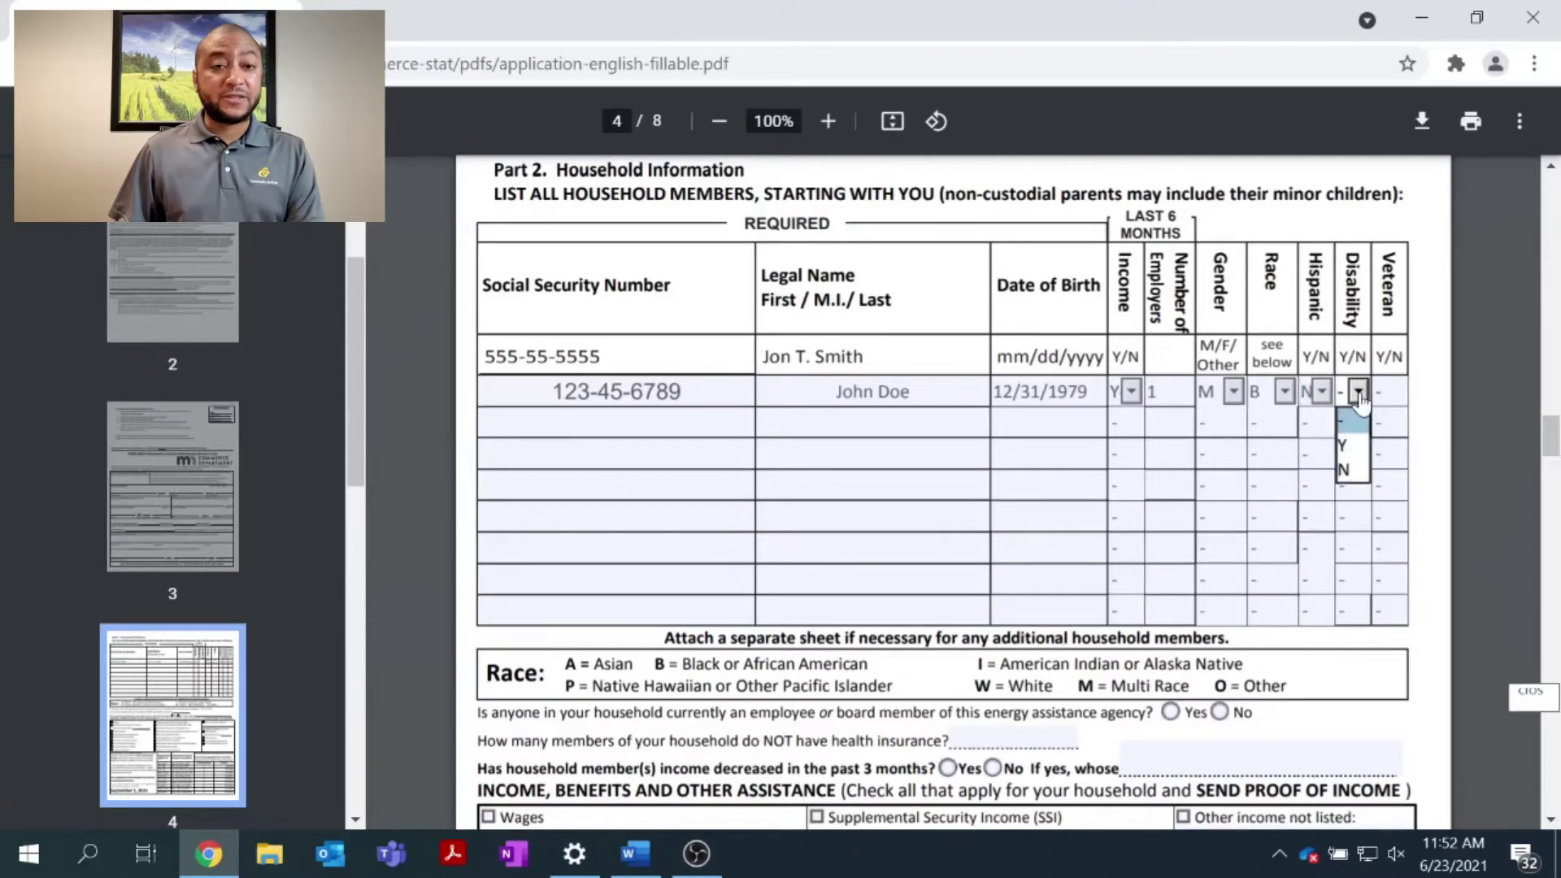
left_click(1345, 470)
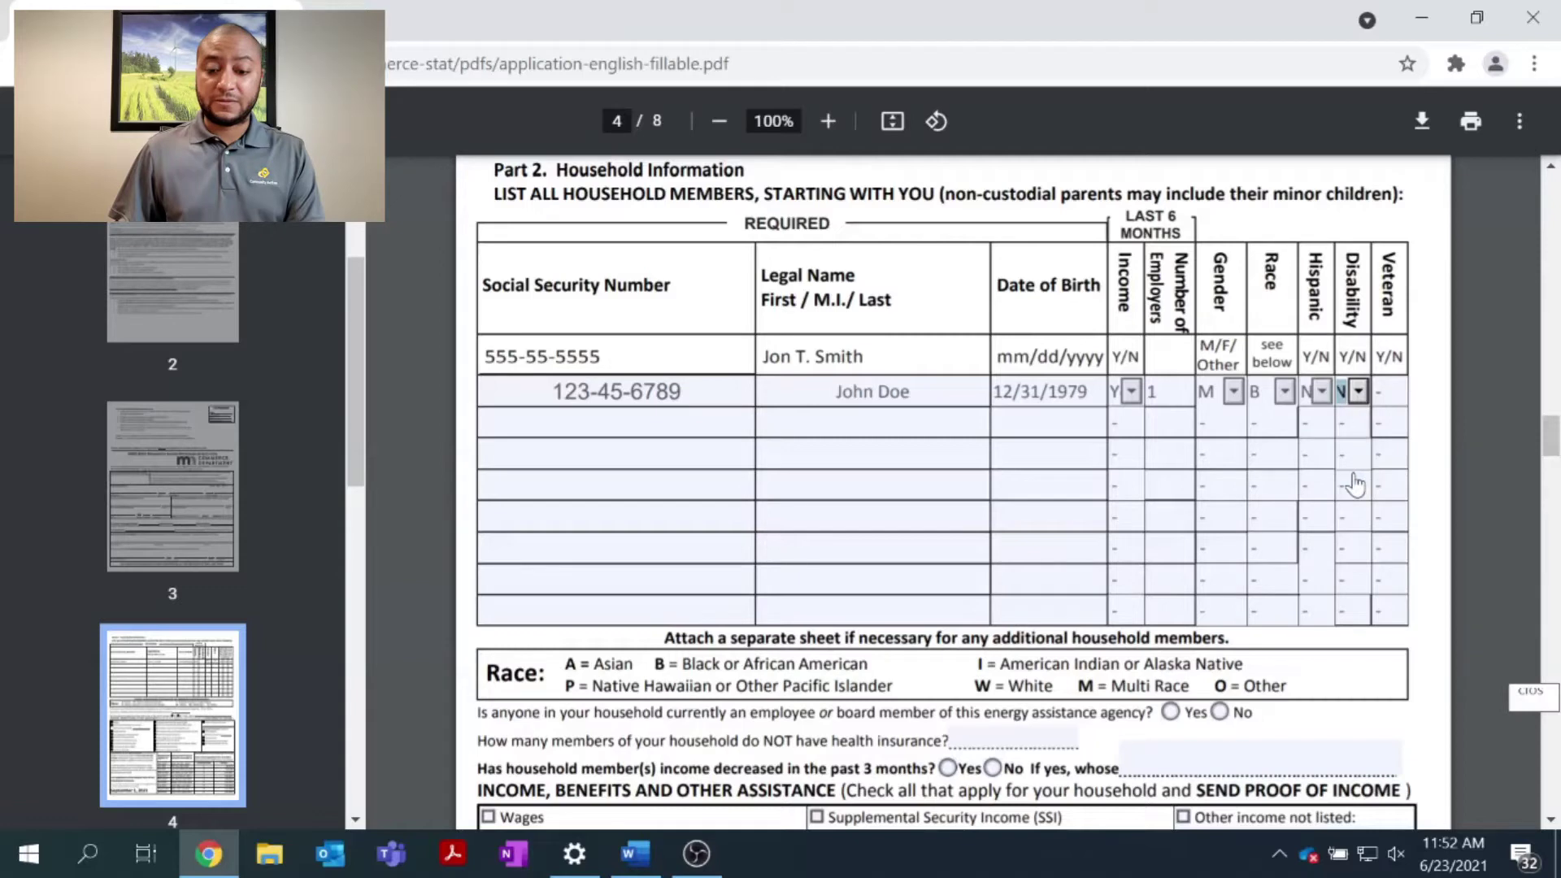
left_click(1395, 392)
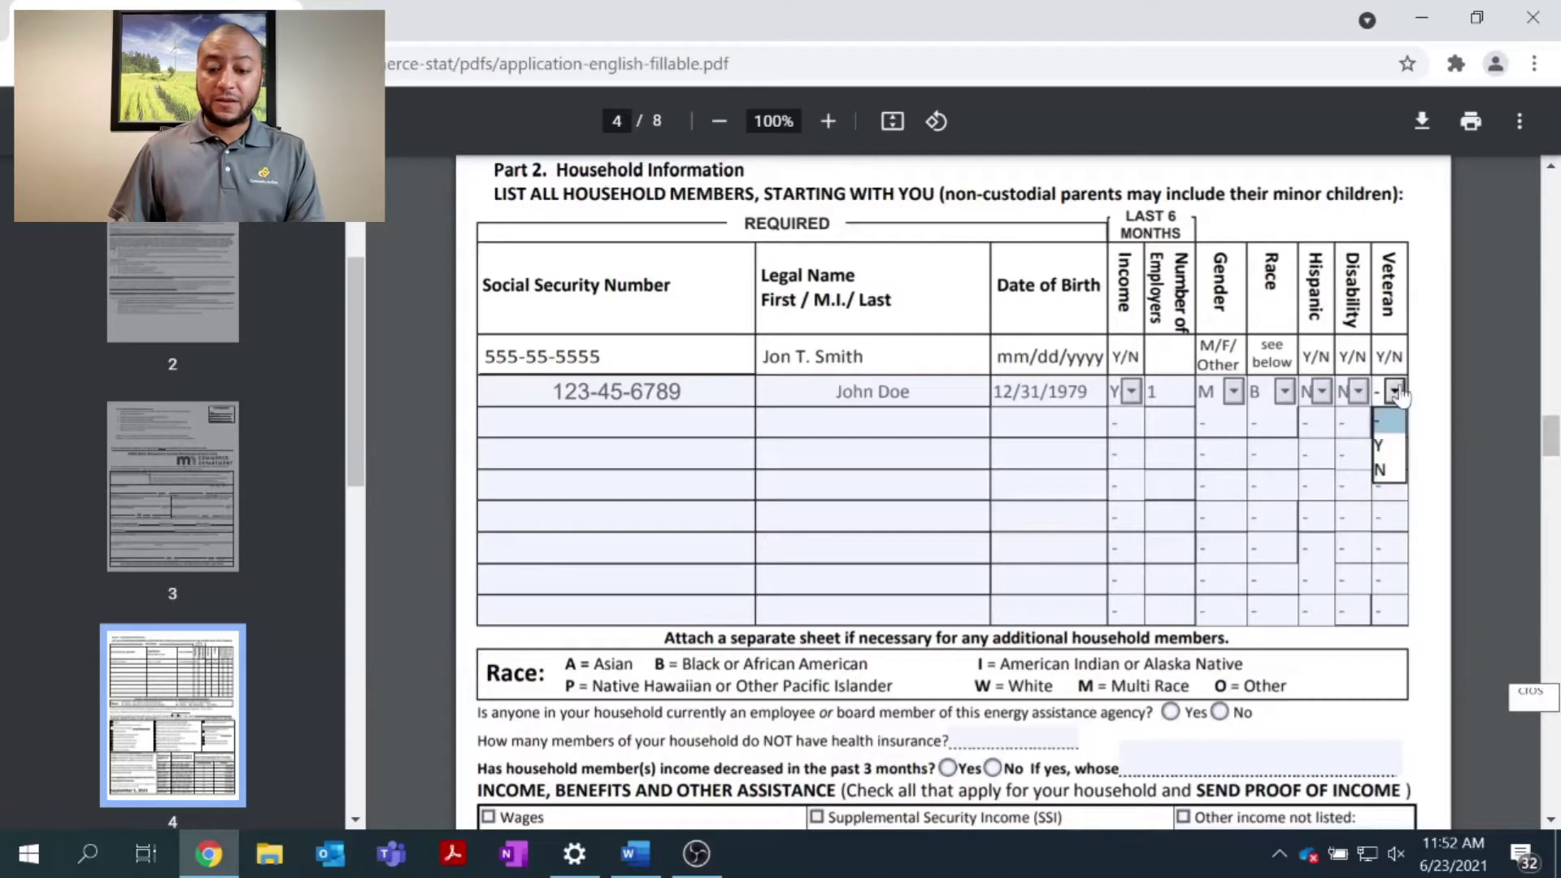
left_click(1385, 473)
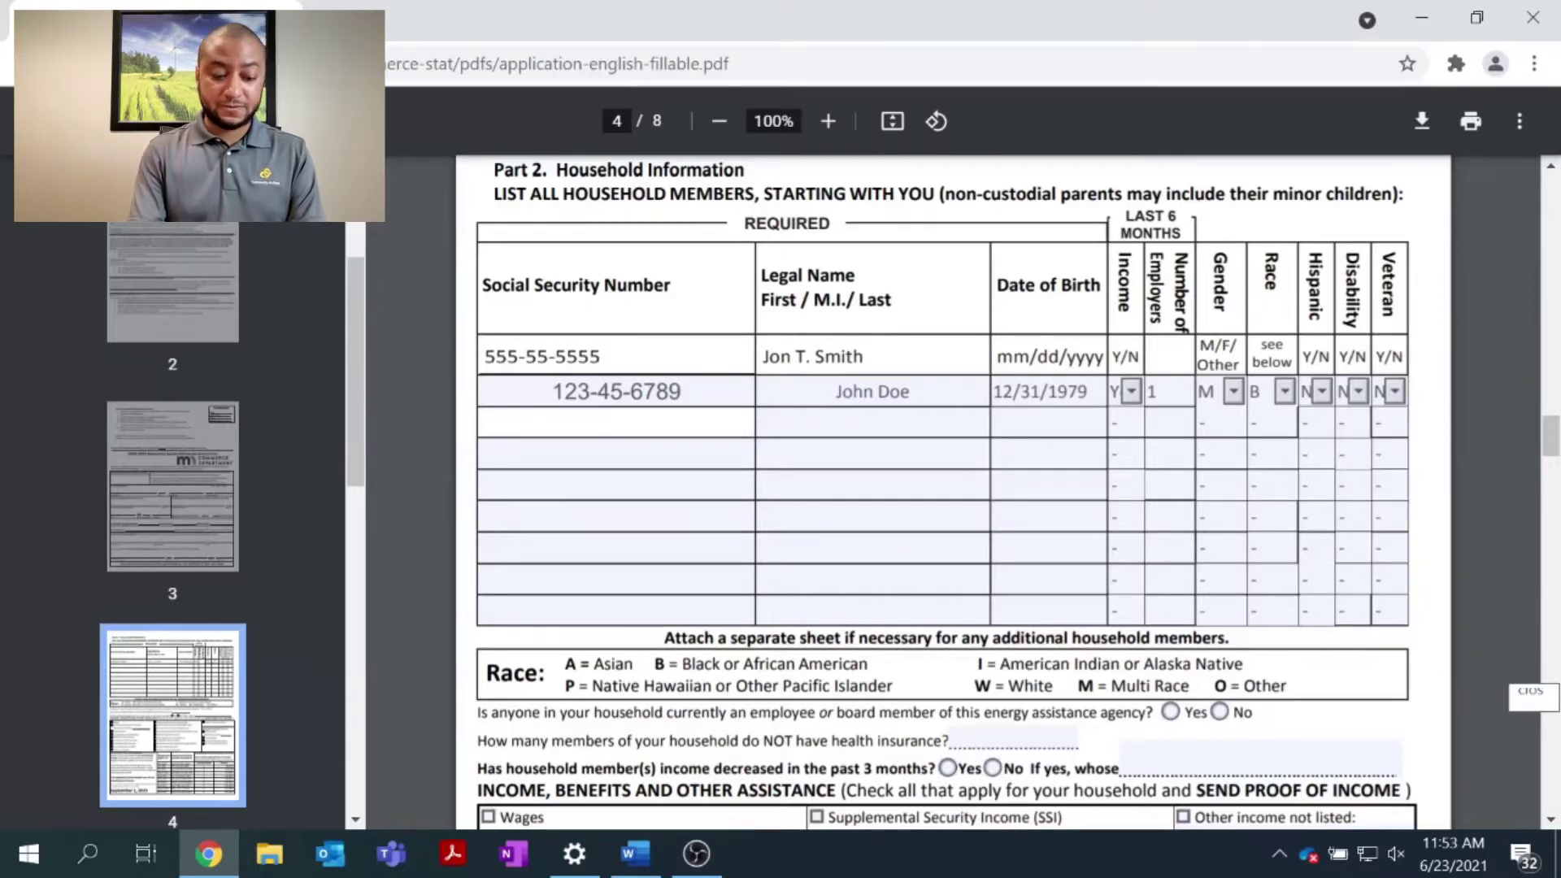
type("555")
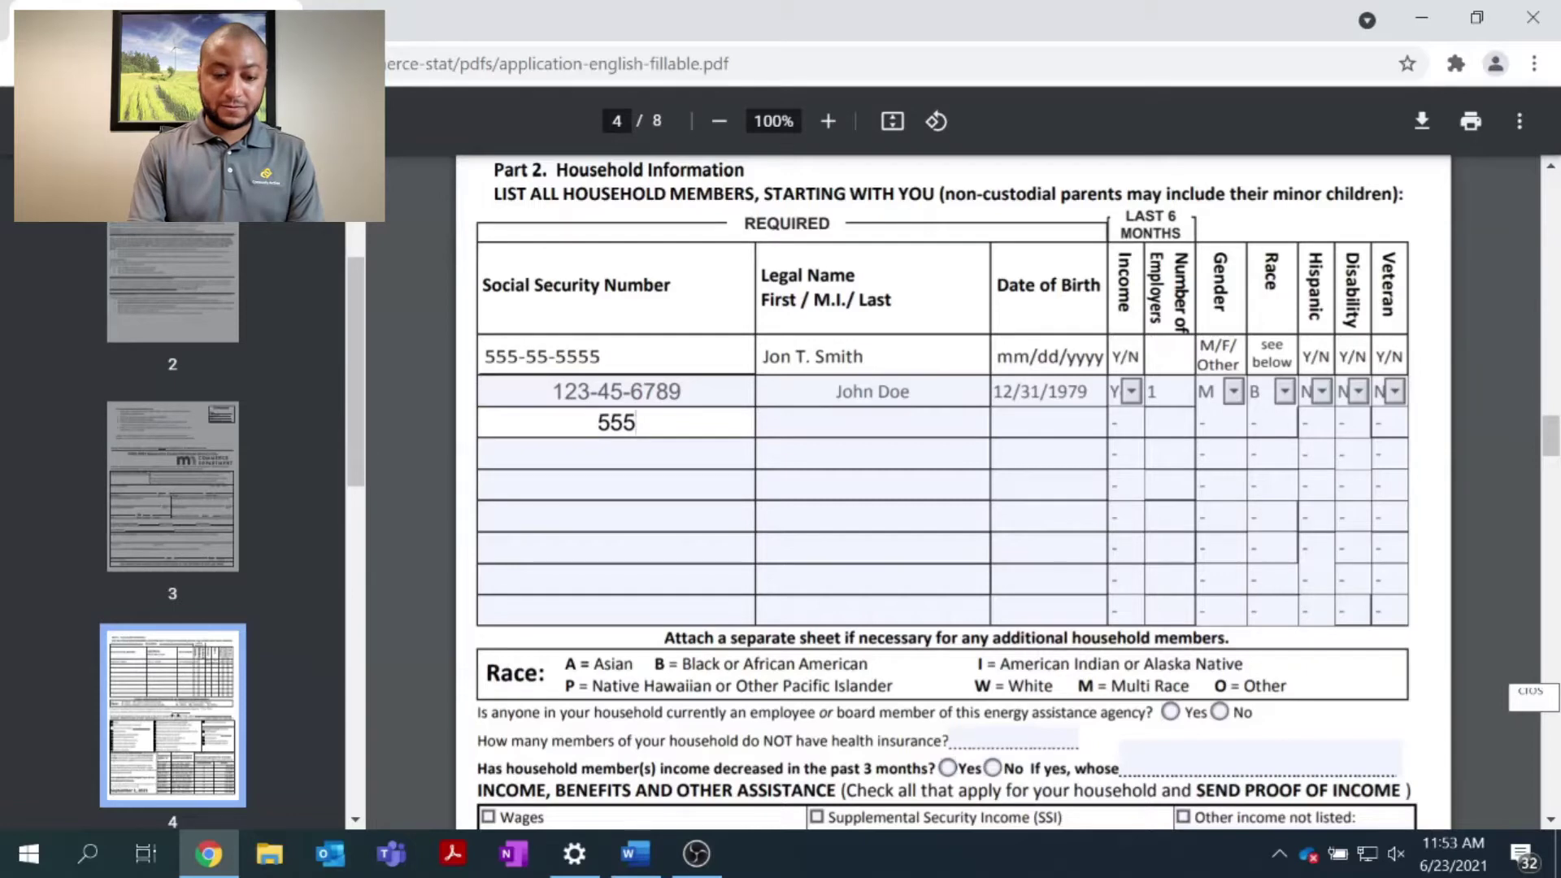
type("-4")
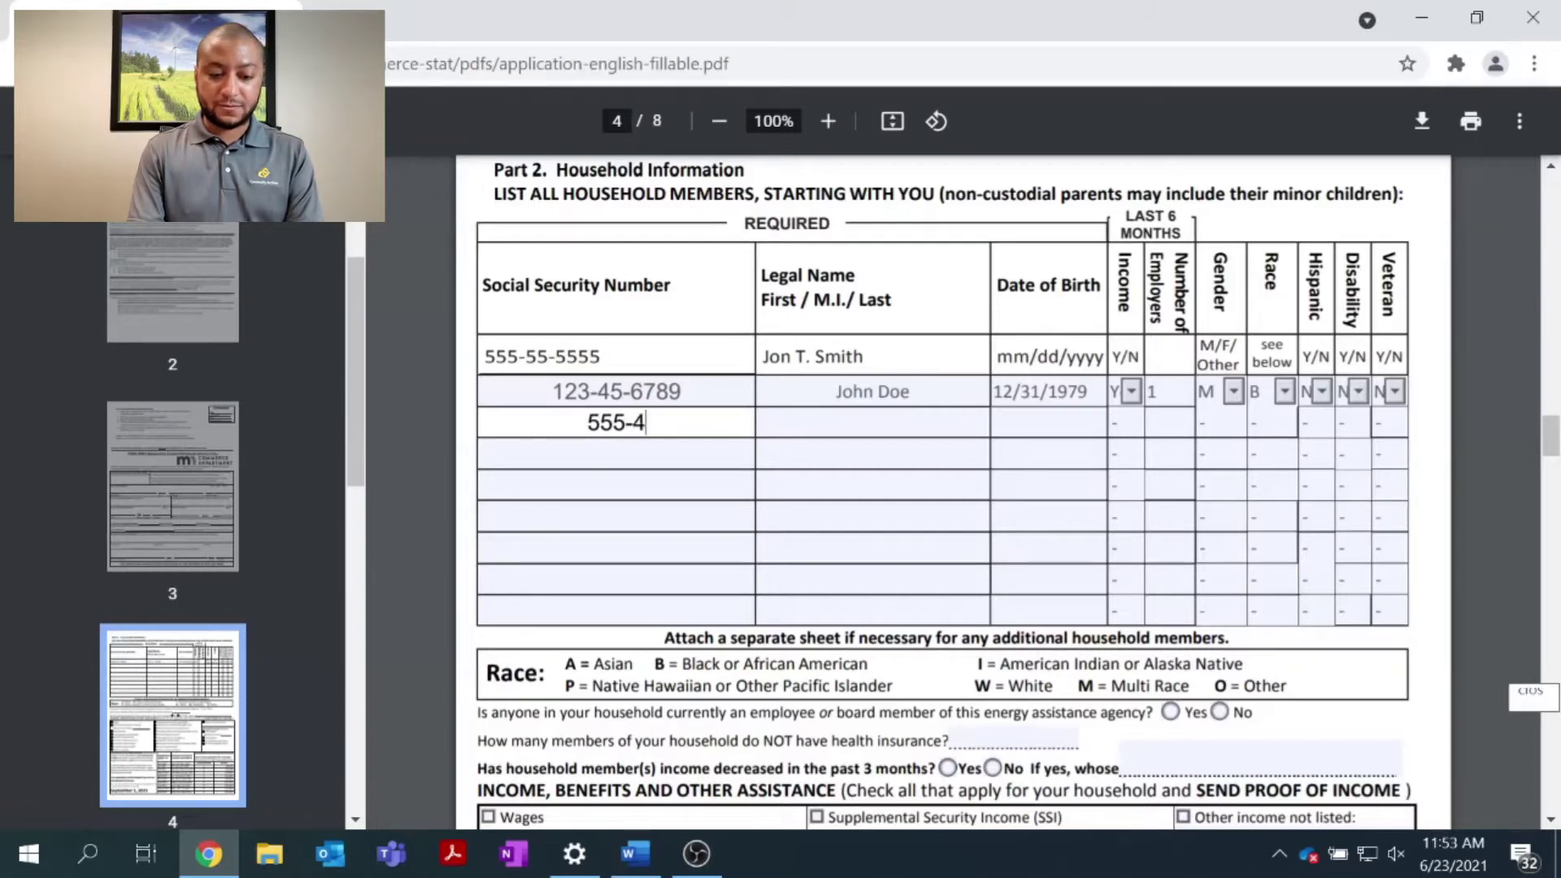
type("4-")
type("333")
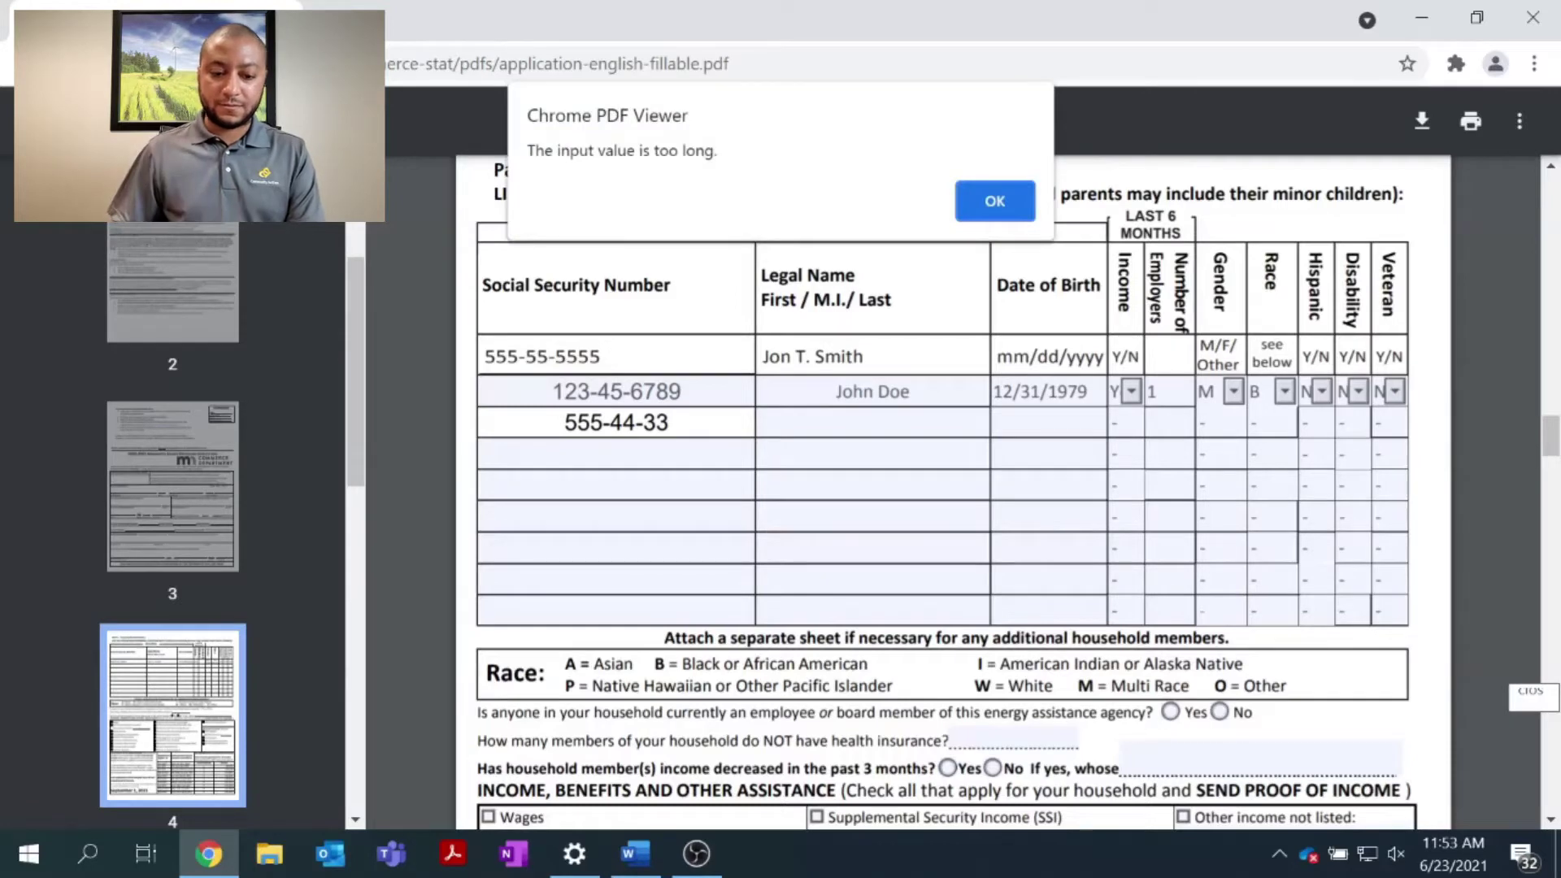
left_click(1008, 195)
type("555")
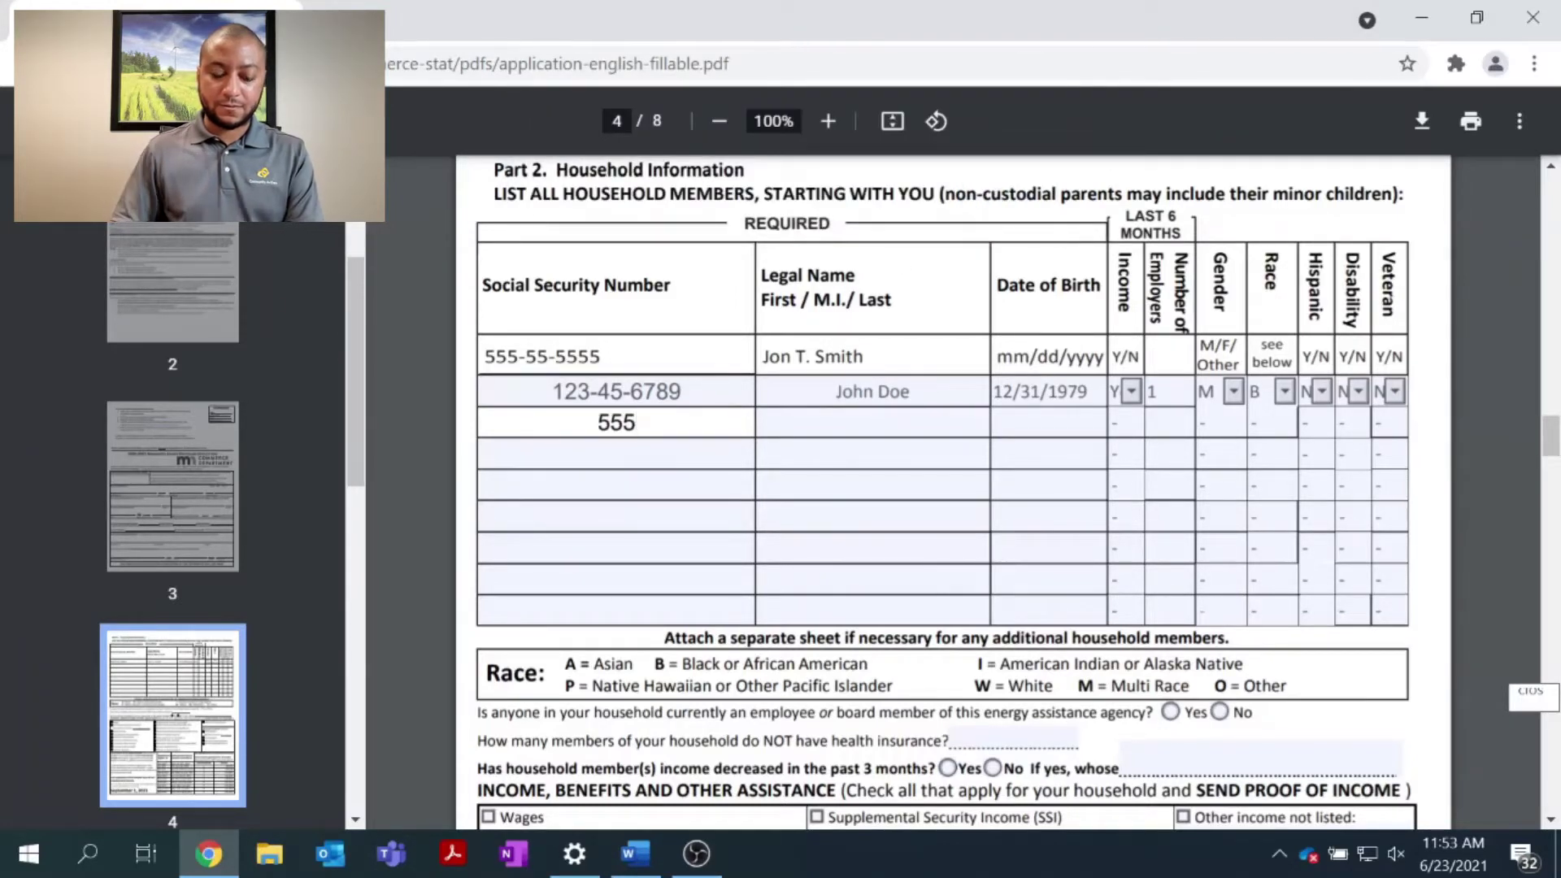
type("444")
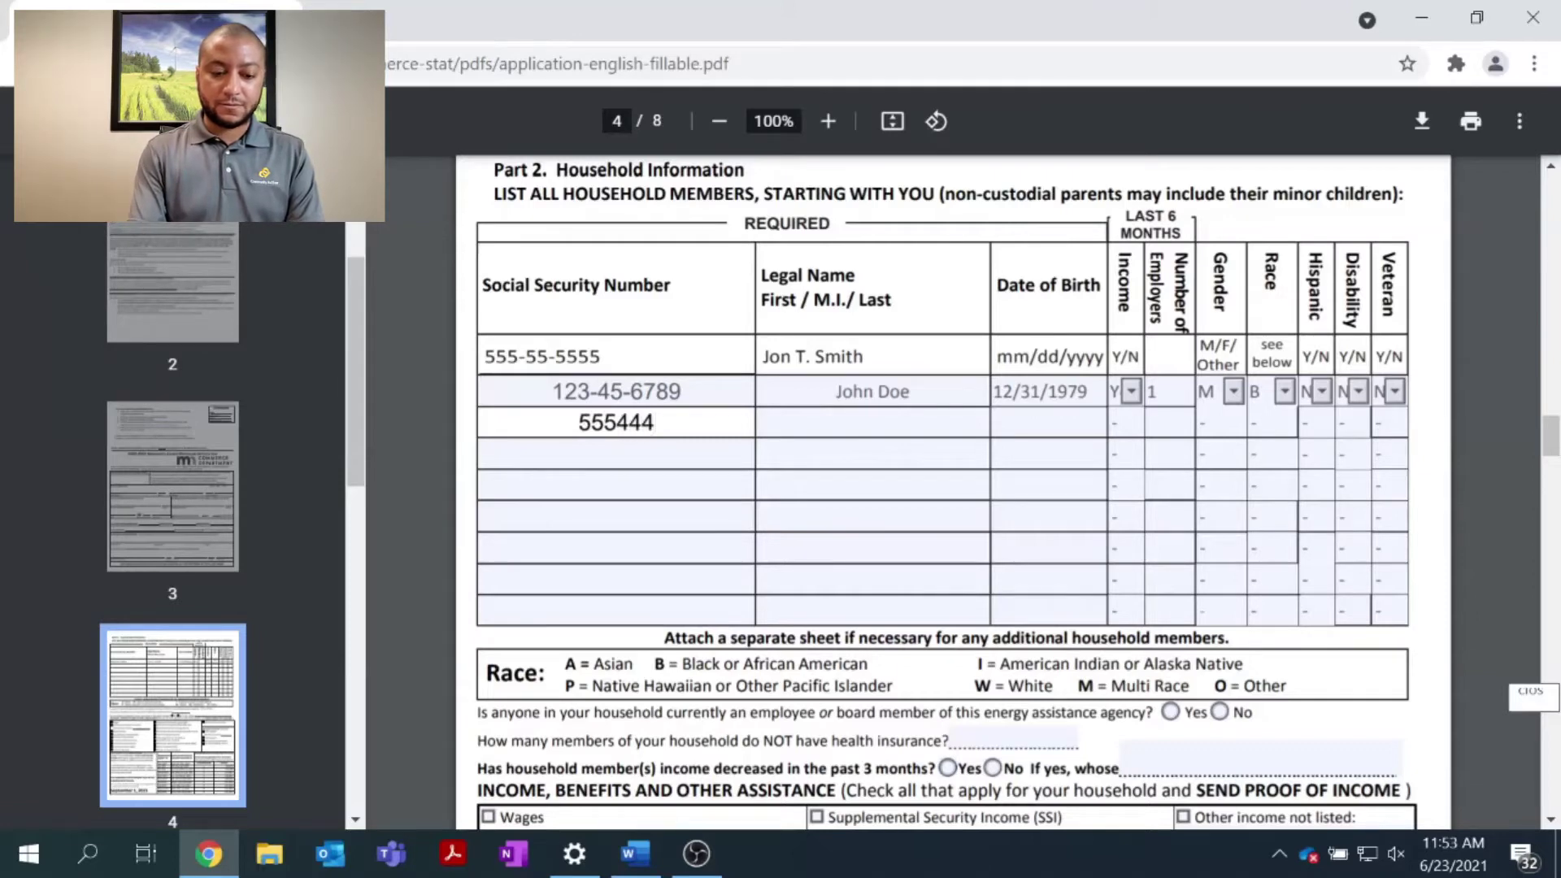
type("33")
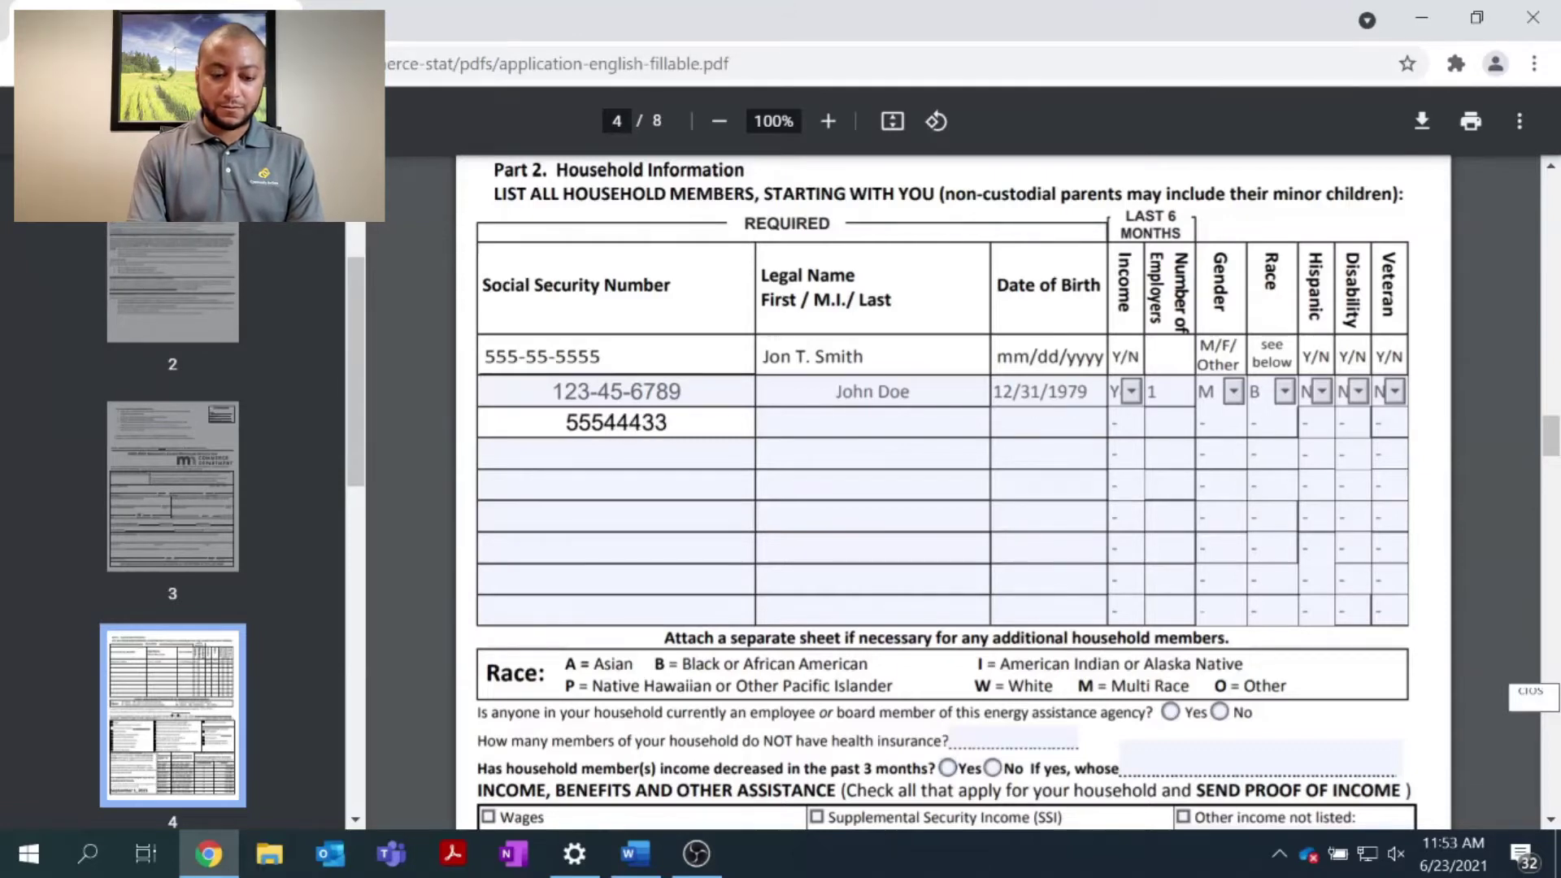
type("3")
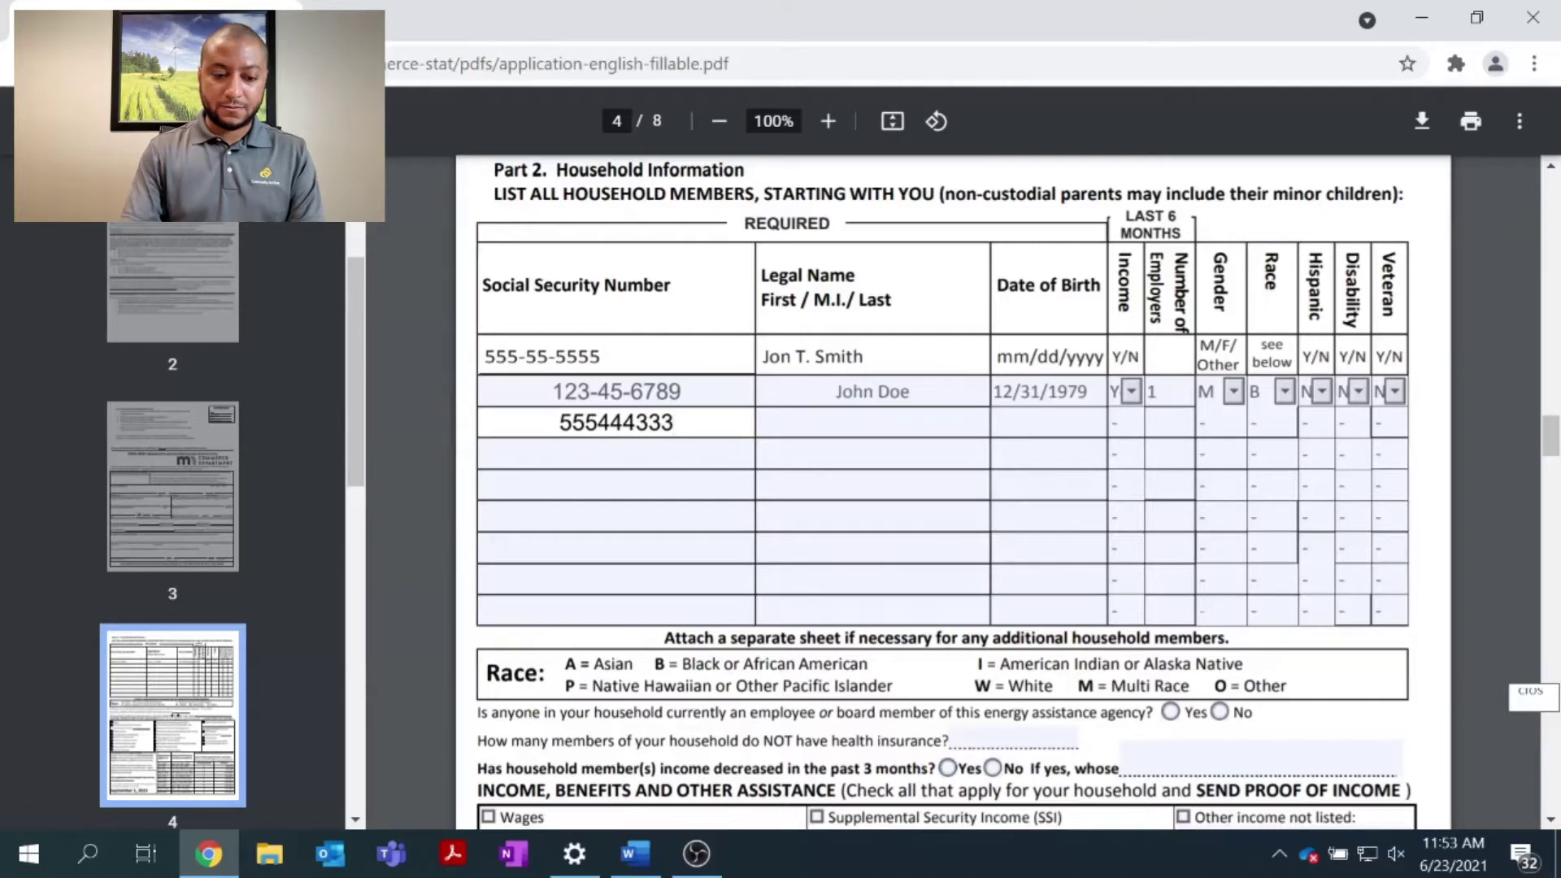
key("Tab")
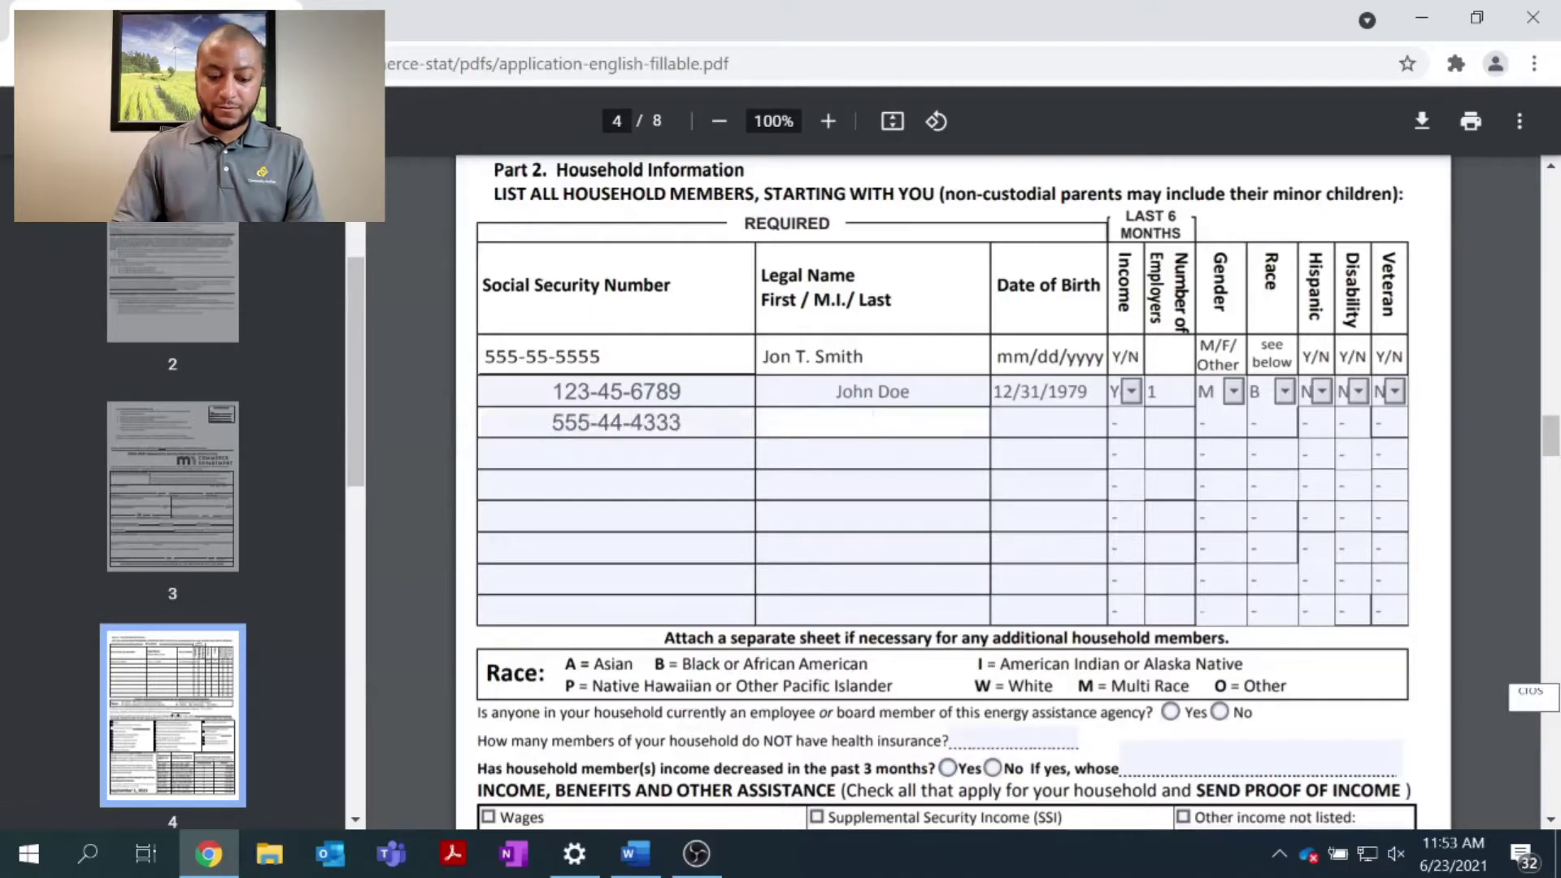
type("Jane")
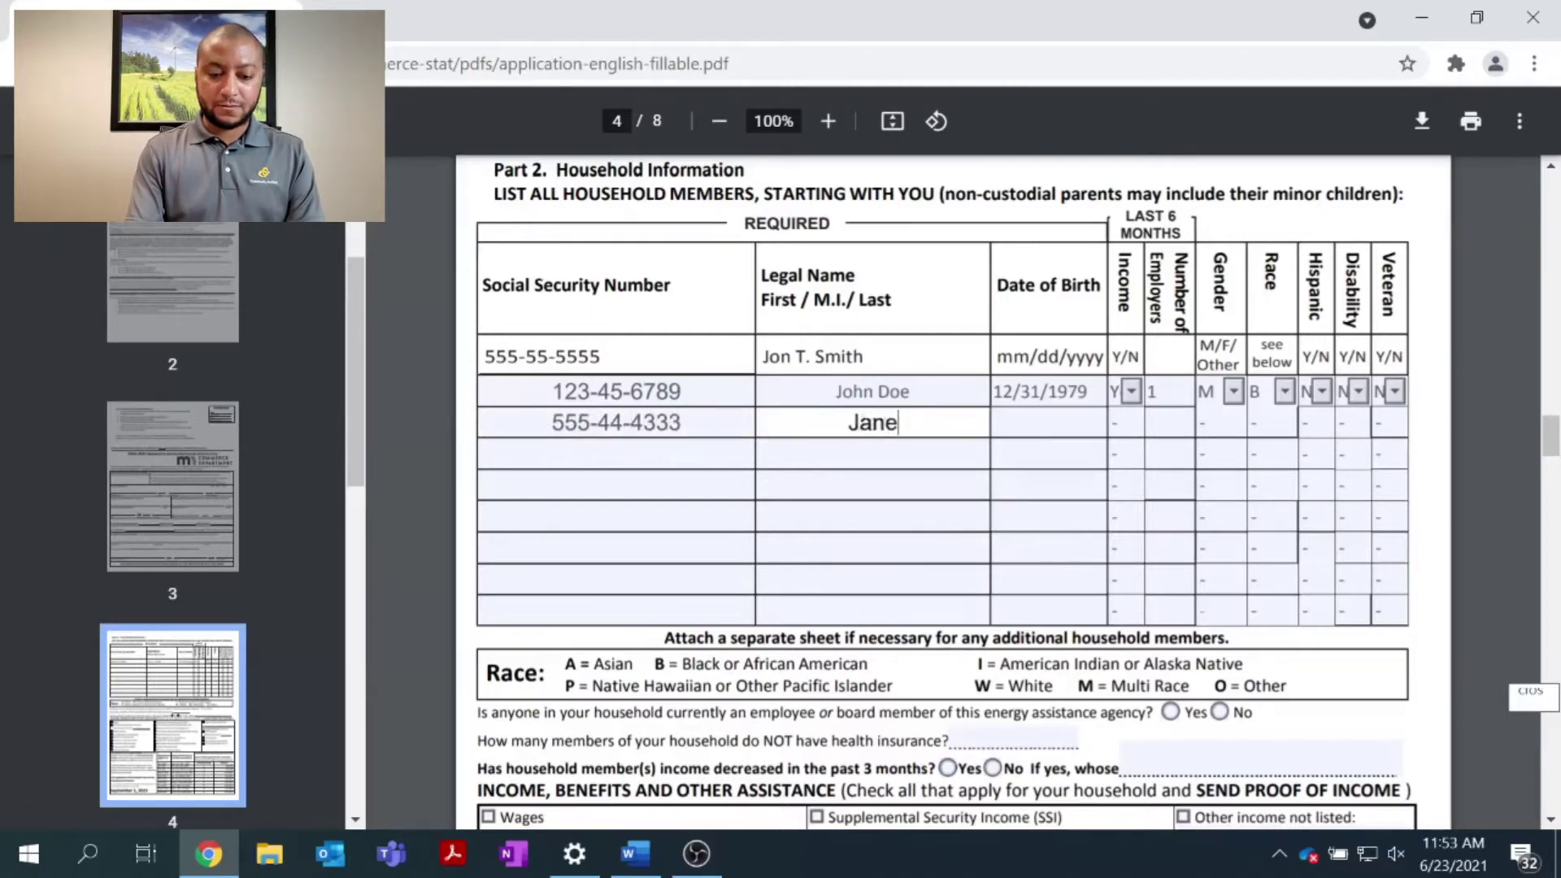
type(" Doe")
key("Tab")
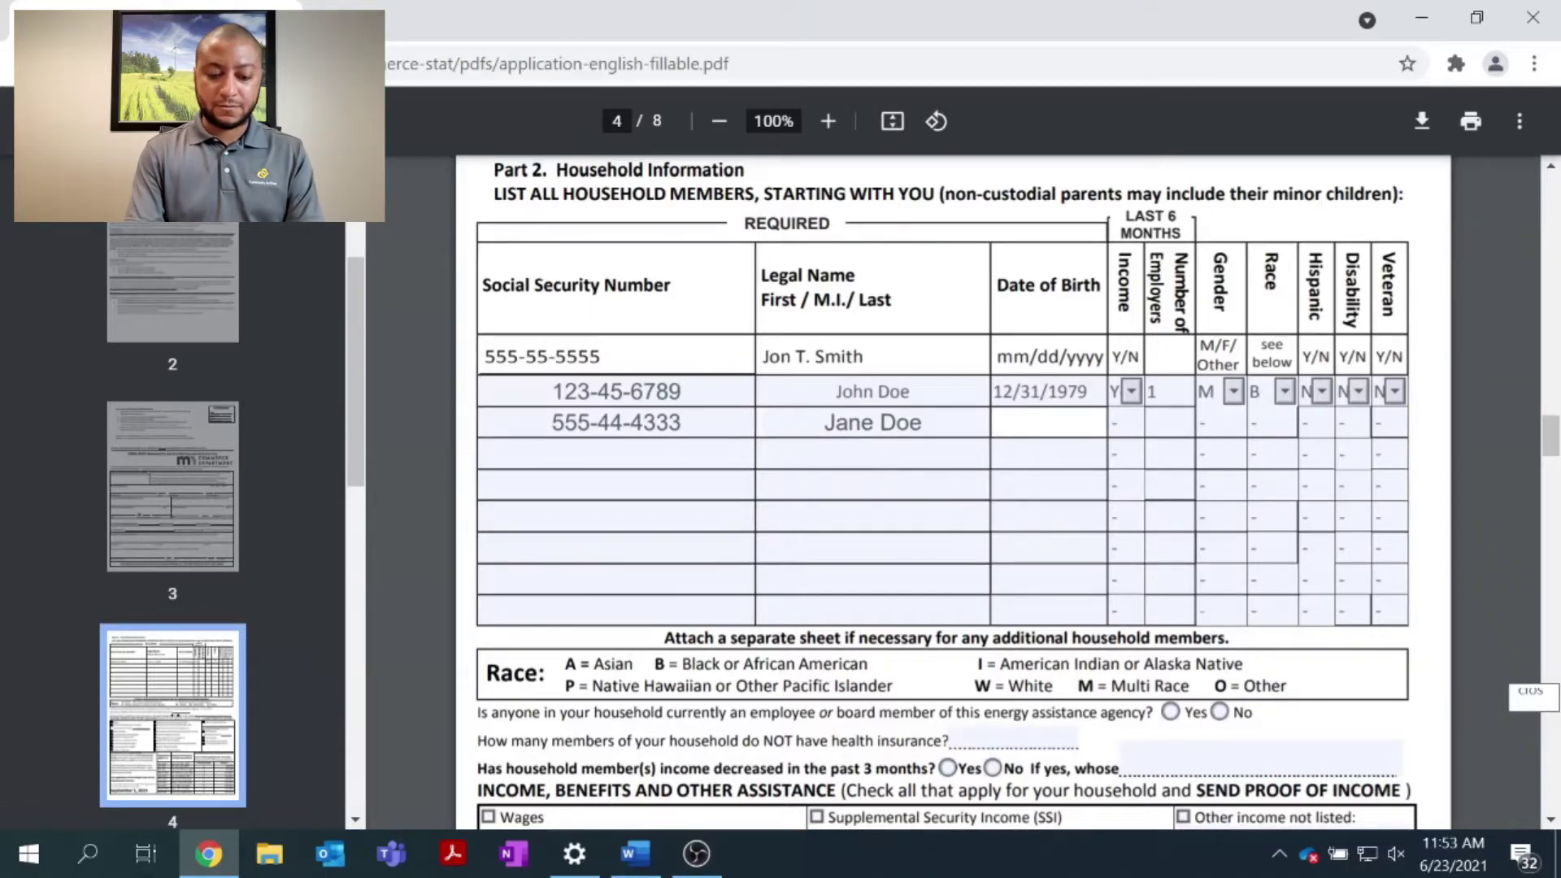
type("4/")
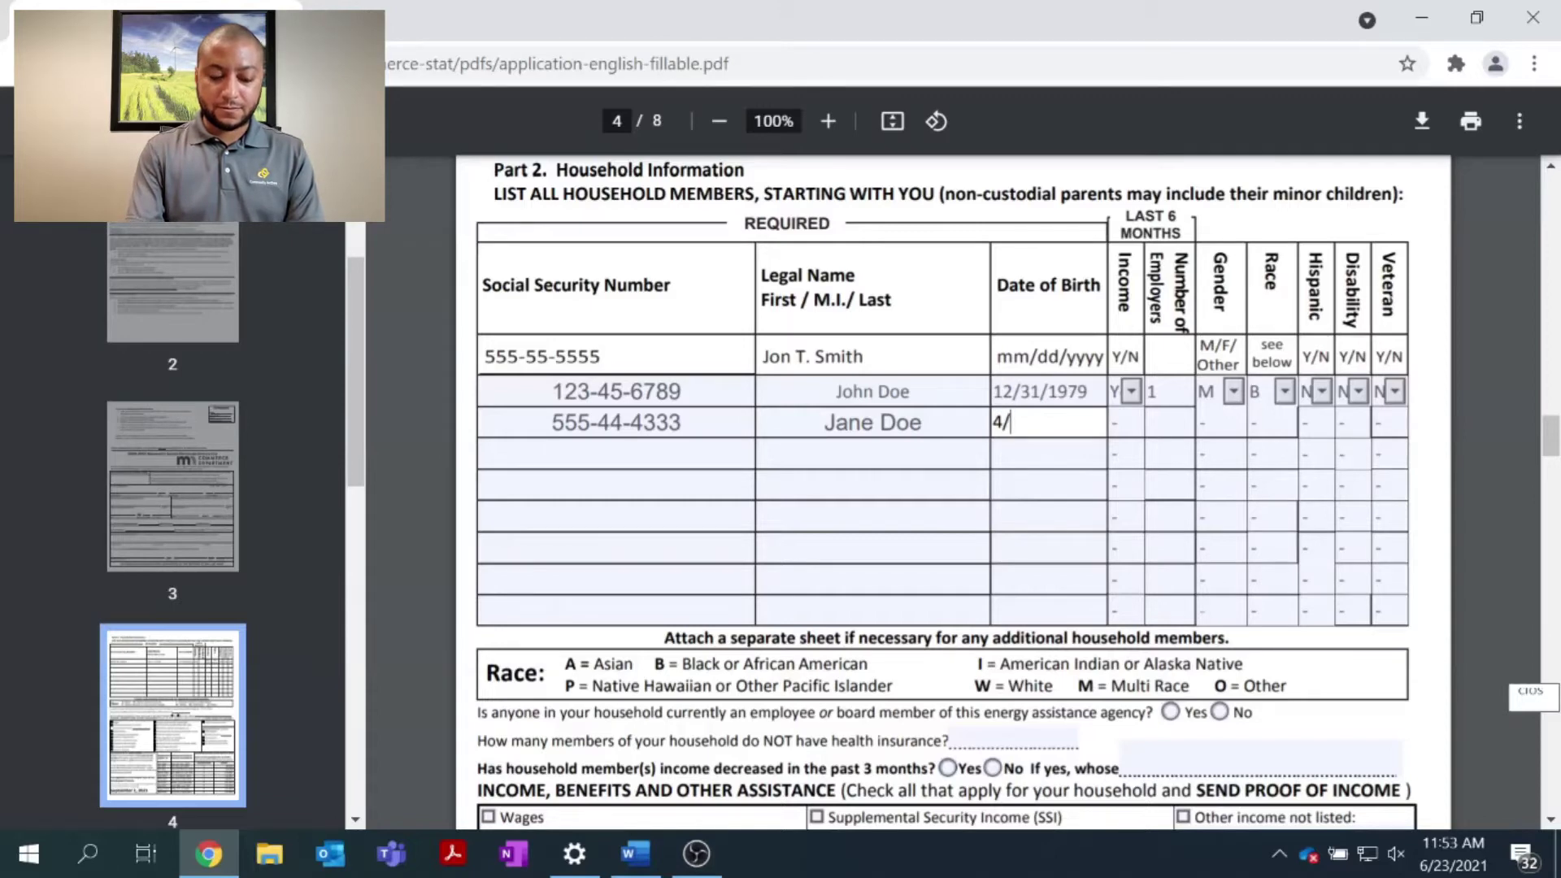
type("01/")
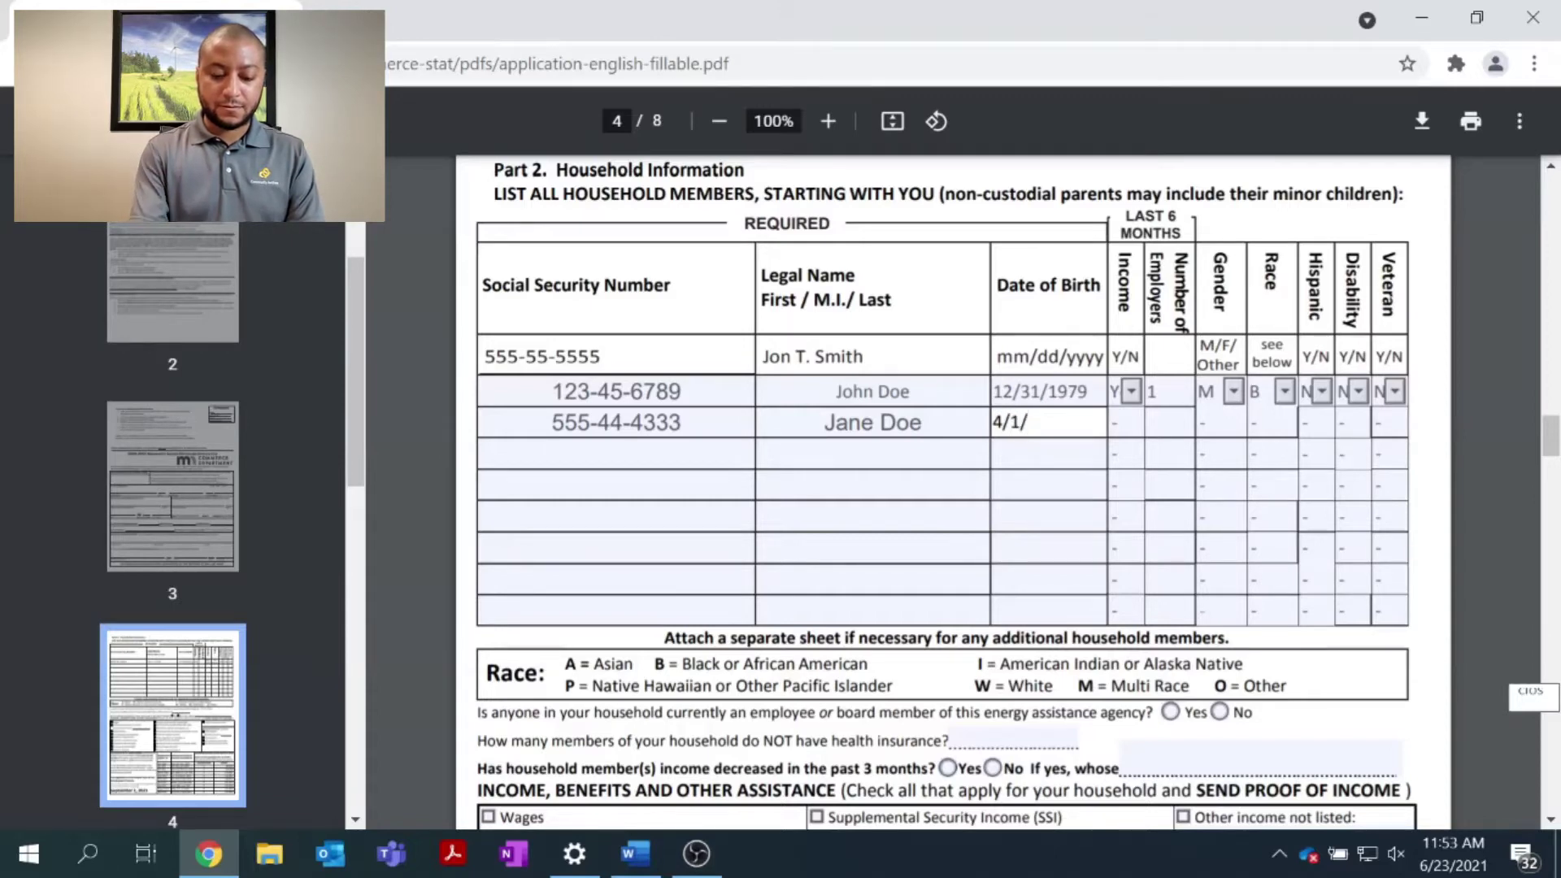
type("1980")
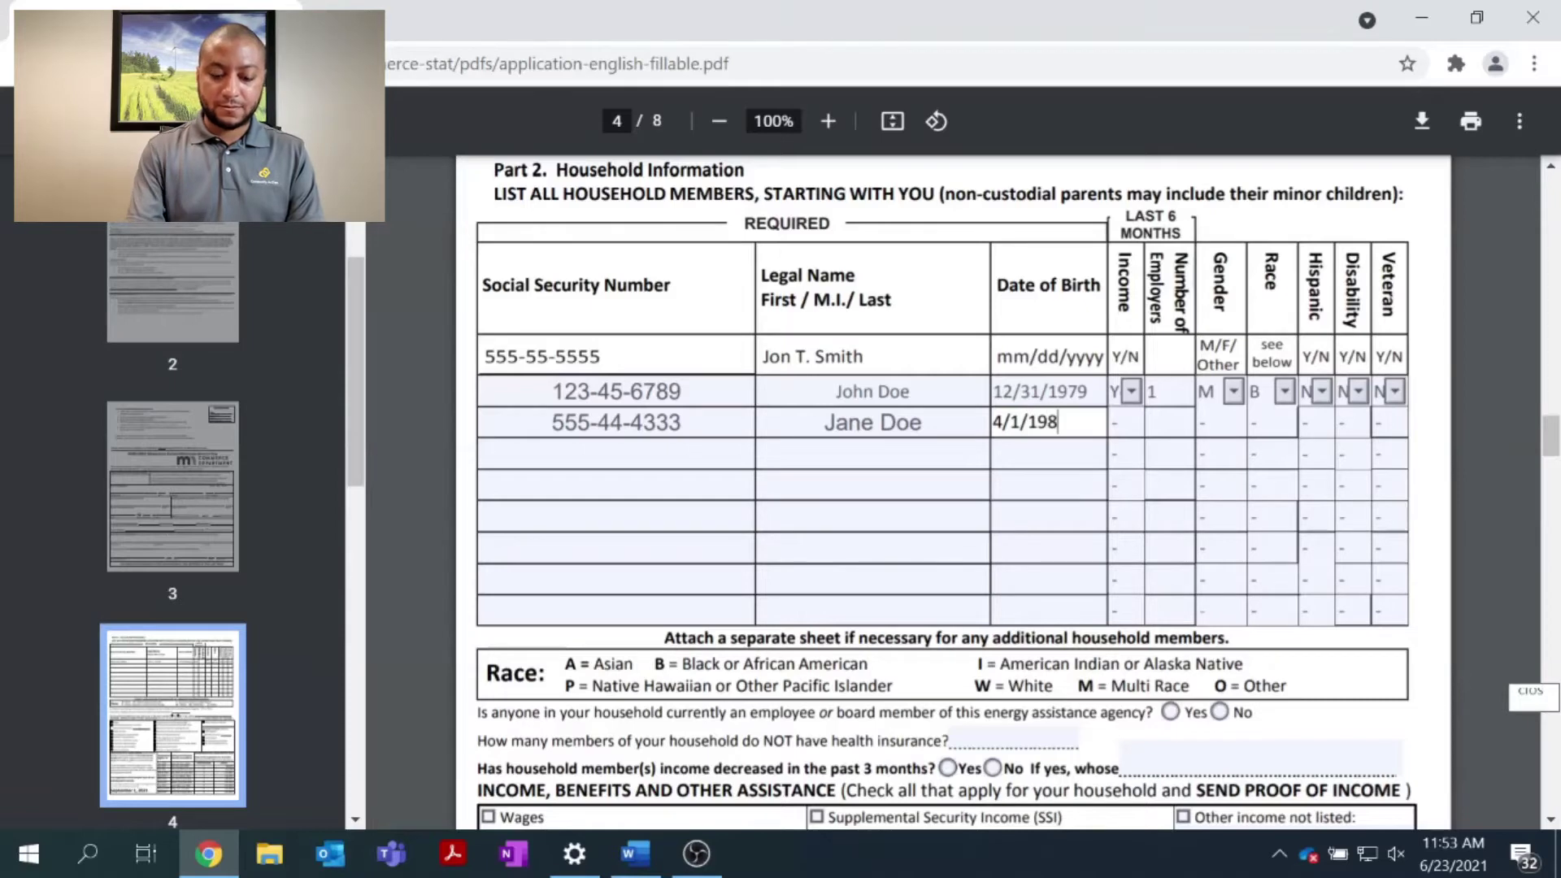
key("Tab")
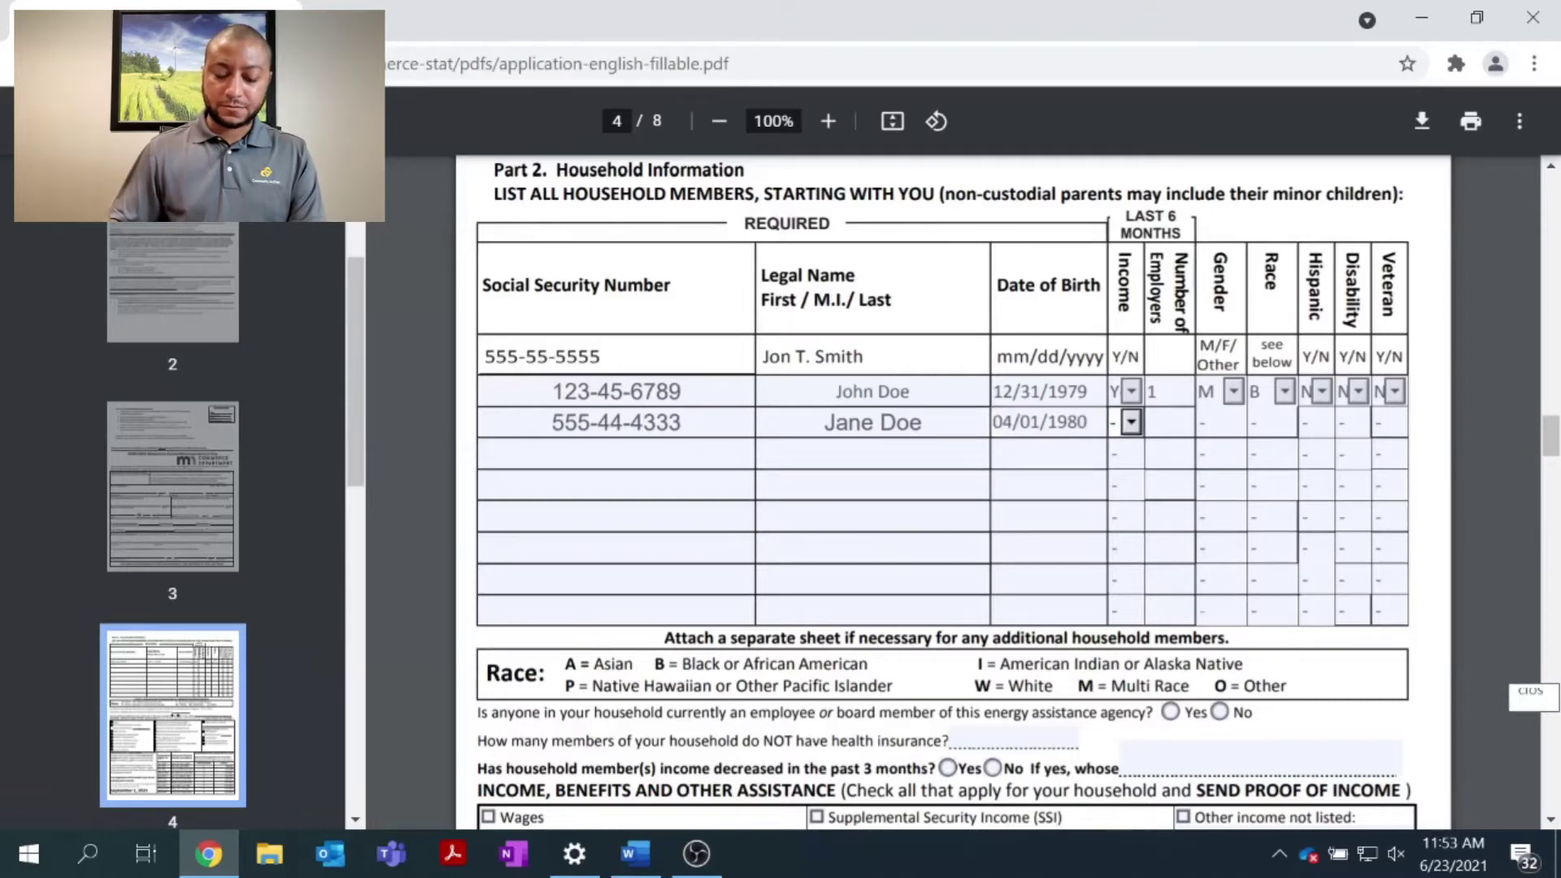
left_click(1131, 422)
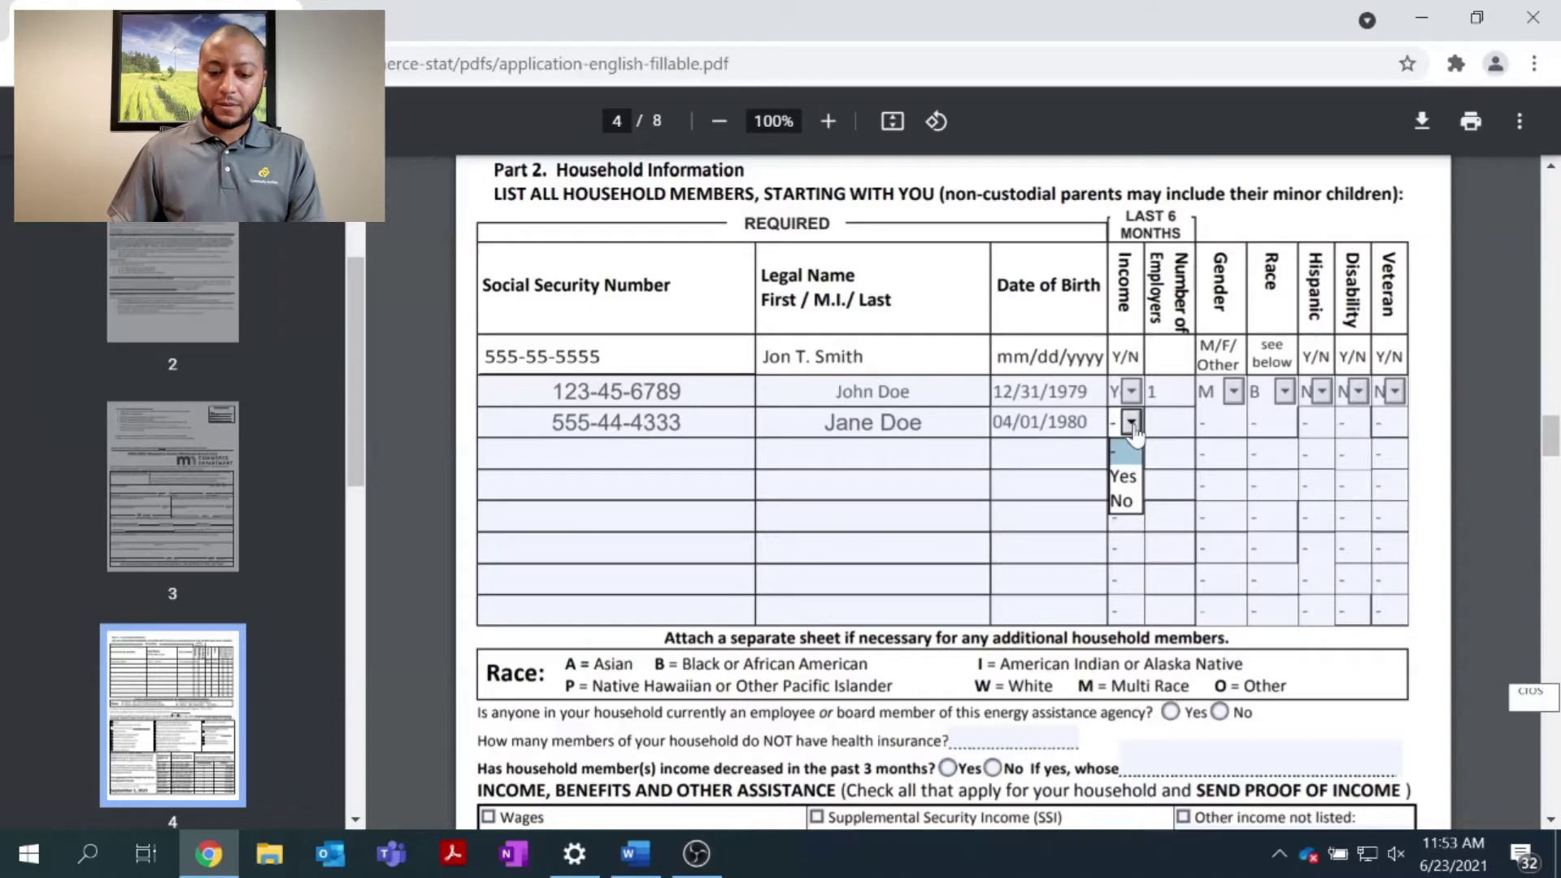
left_click(1132, 478)
key("Tab")
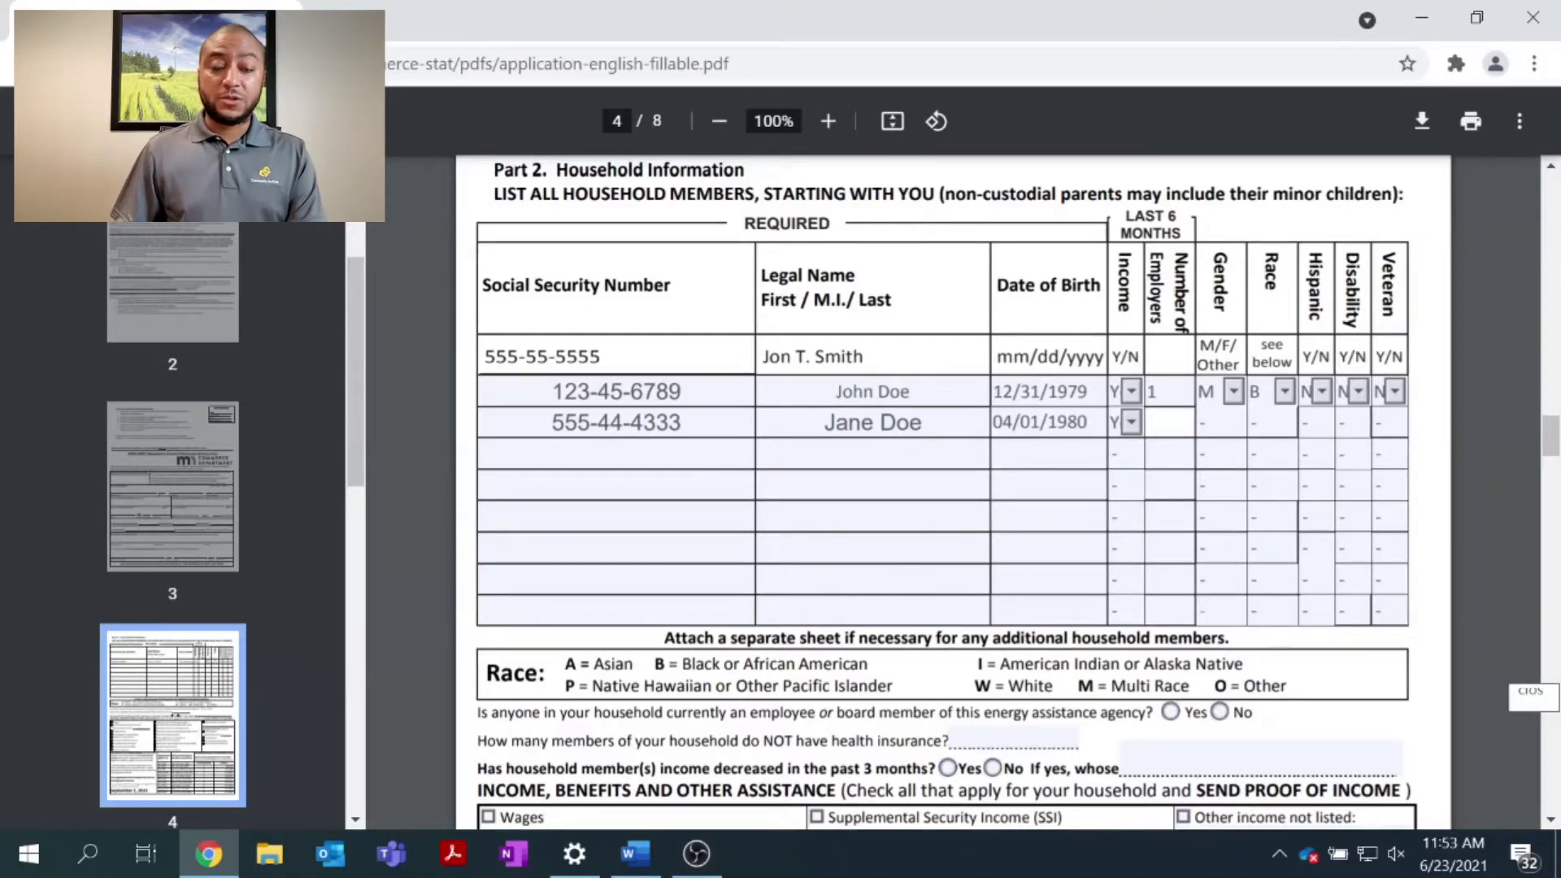
type("2")
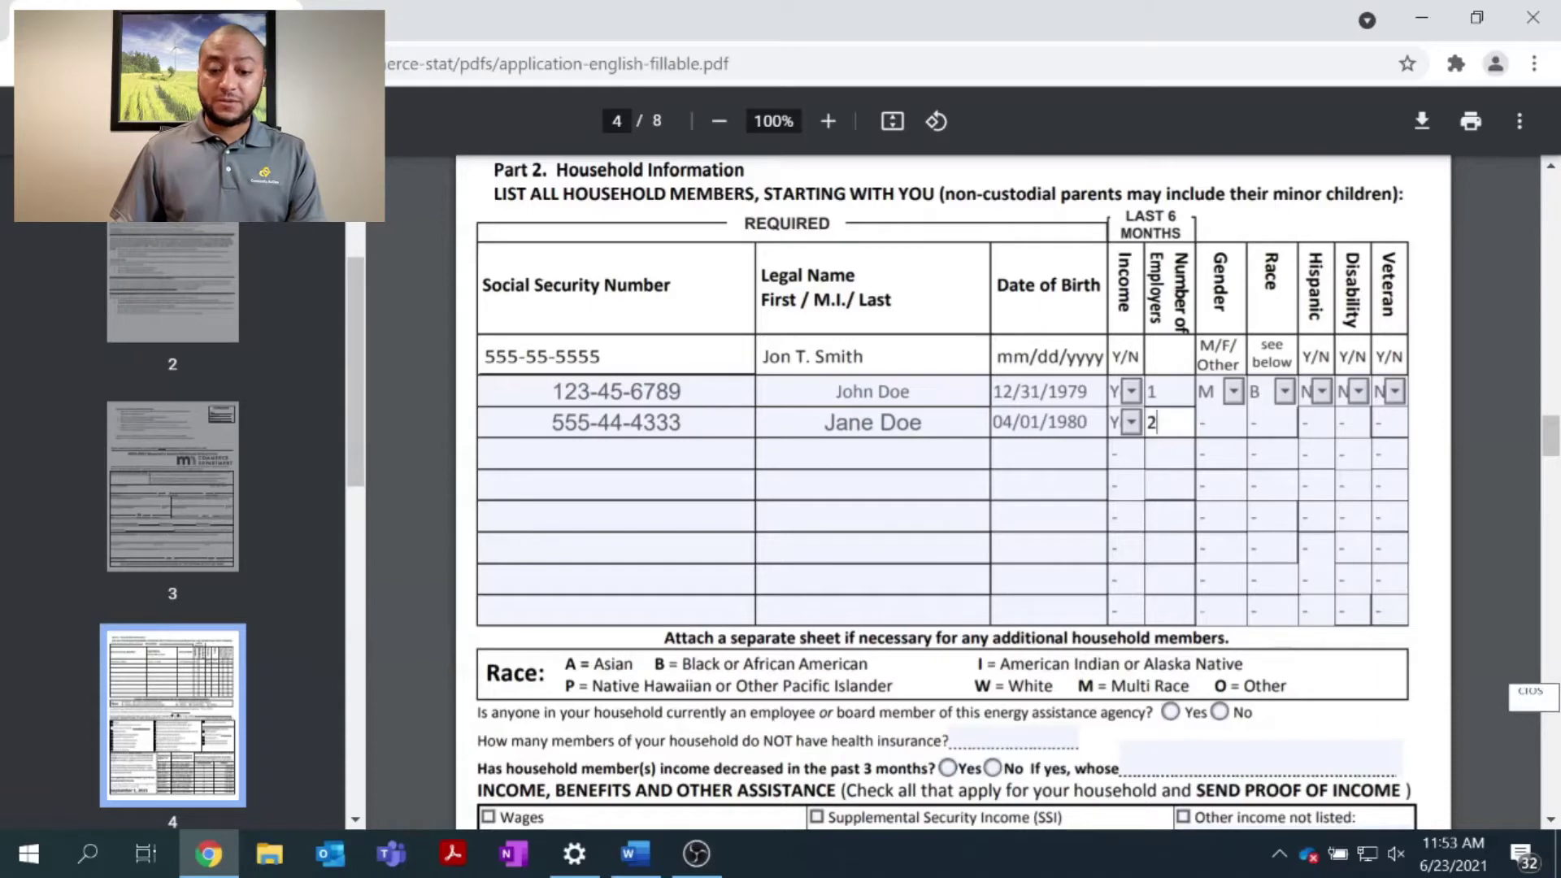
left_click(1233, 423)
left_click(1213, 501)
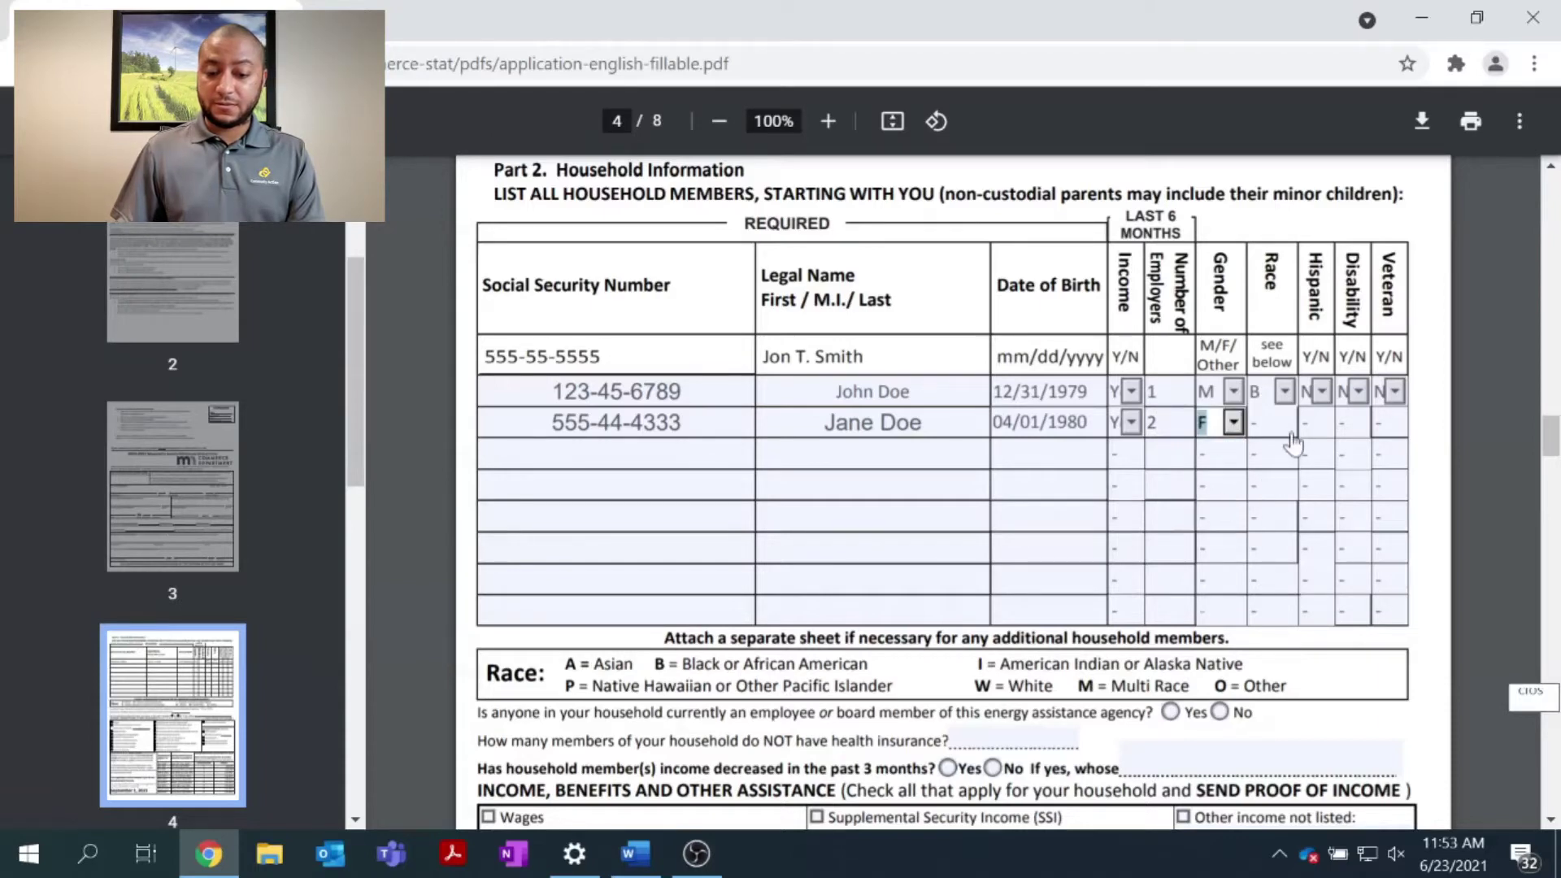
Set race to B and answer N for Hispanic, Disability and Veteran
left_click(1284, 423)
left_click(1274, 516)
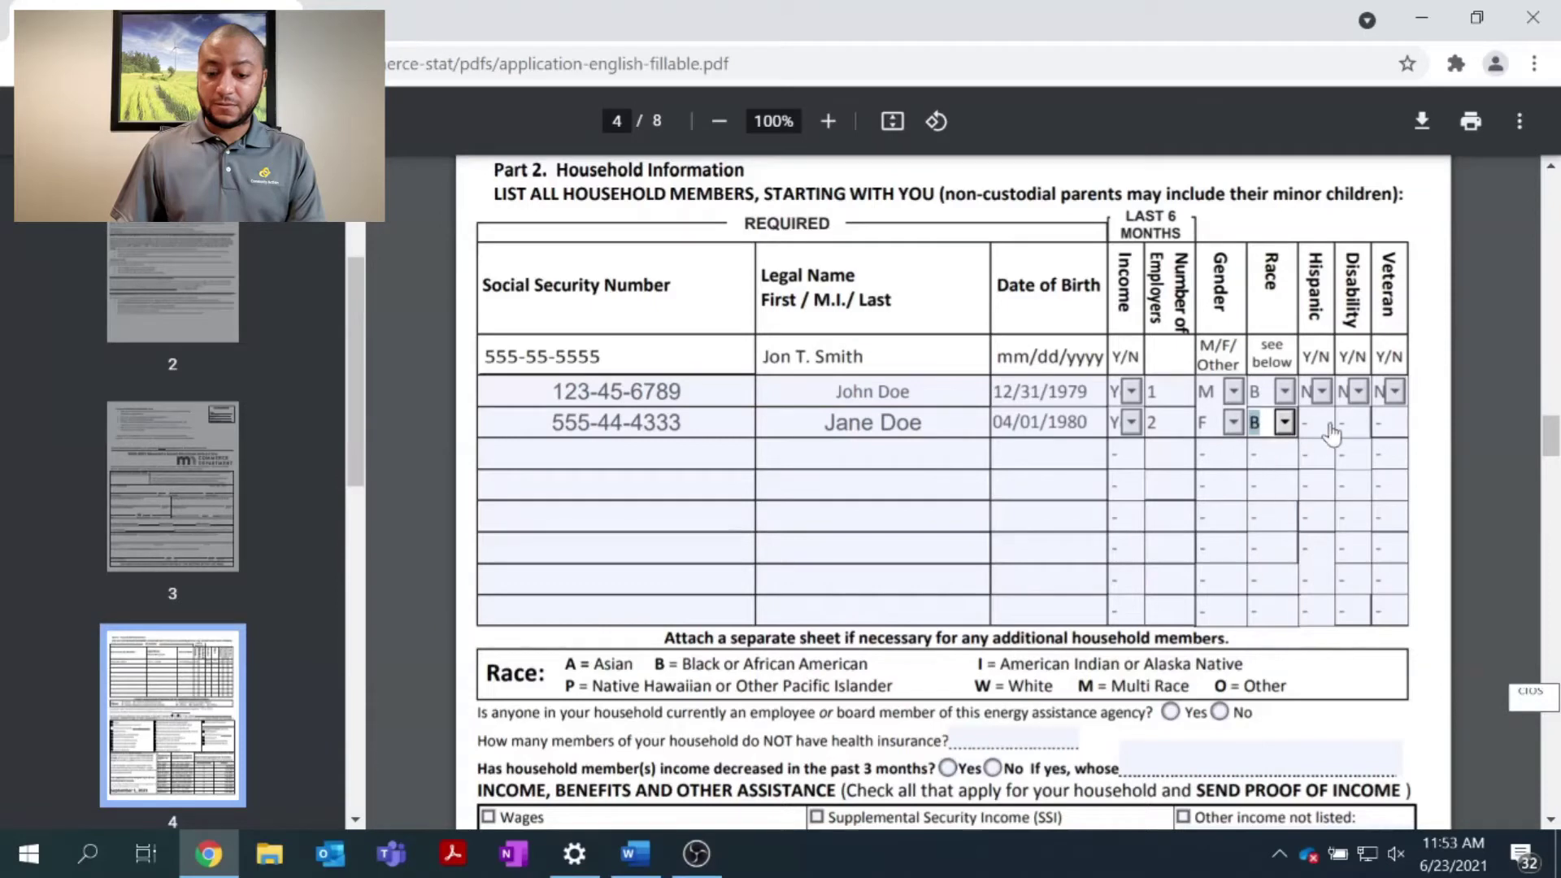
left_click(1321, 422)
left_click(1310, 502)
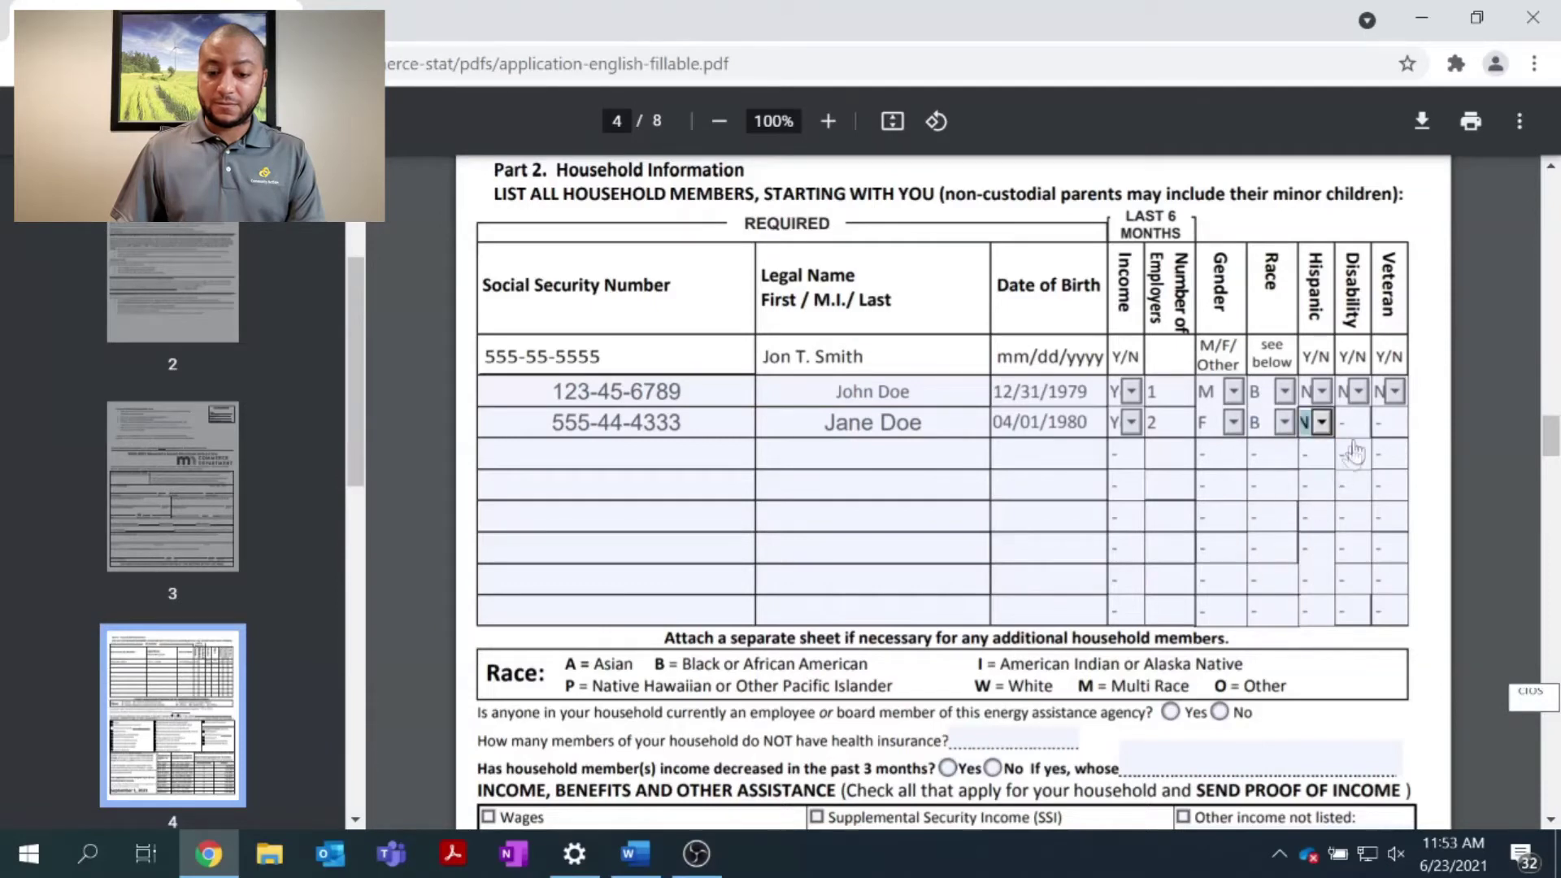
left_click(1357, 421)
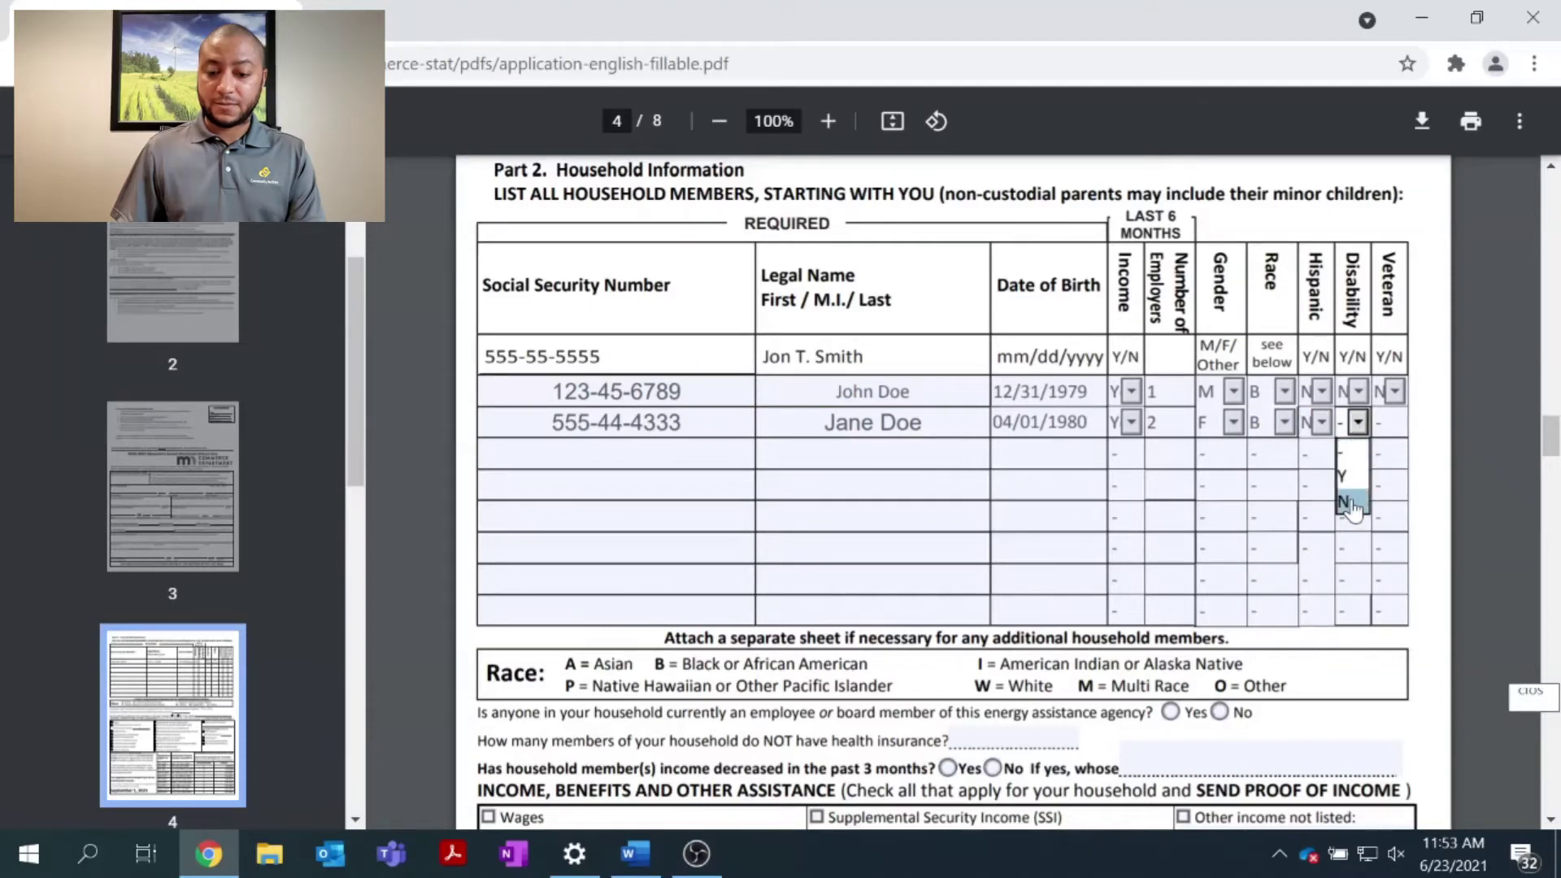
left_click(1349, 504)
left_click(1394, 422)
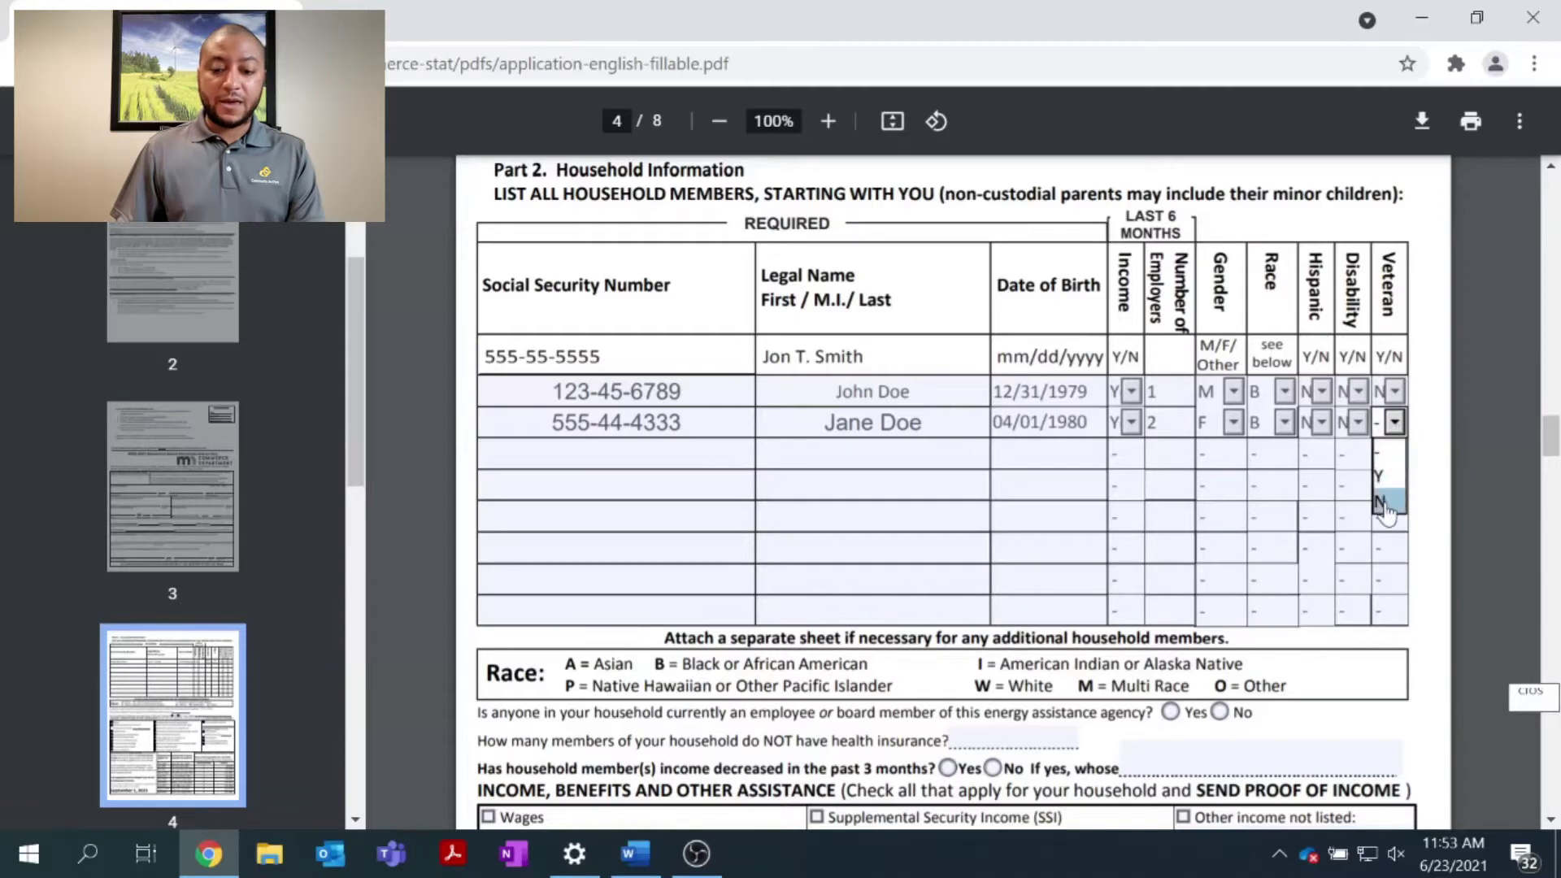
left_click(1384, 502)
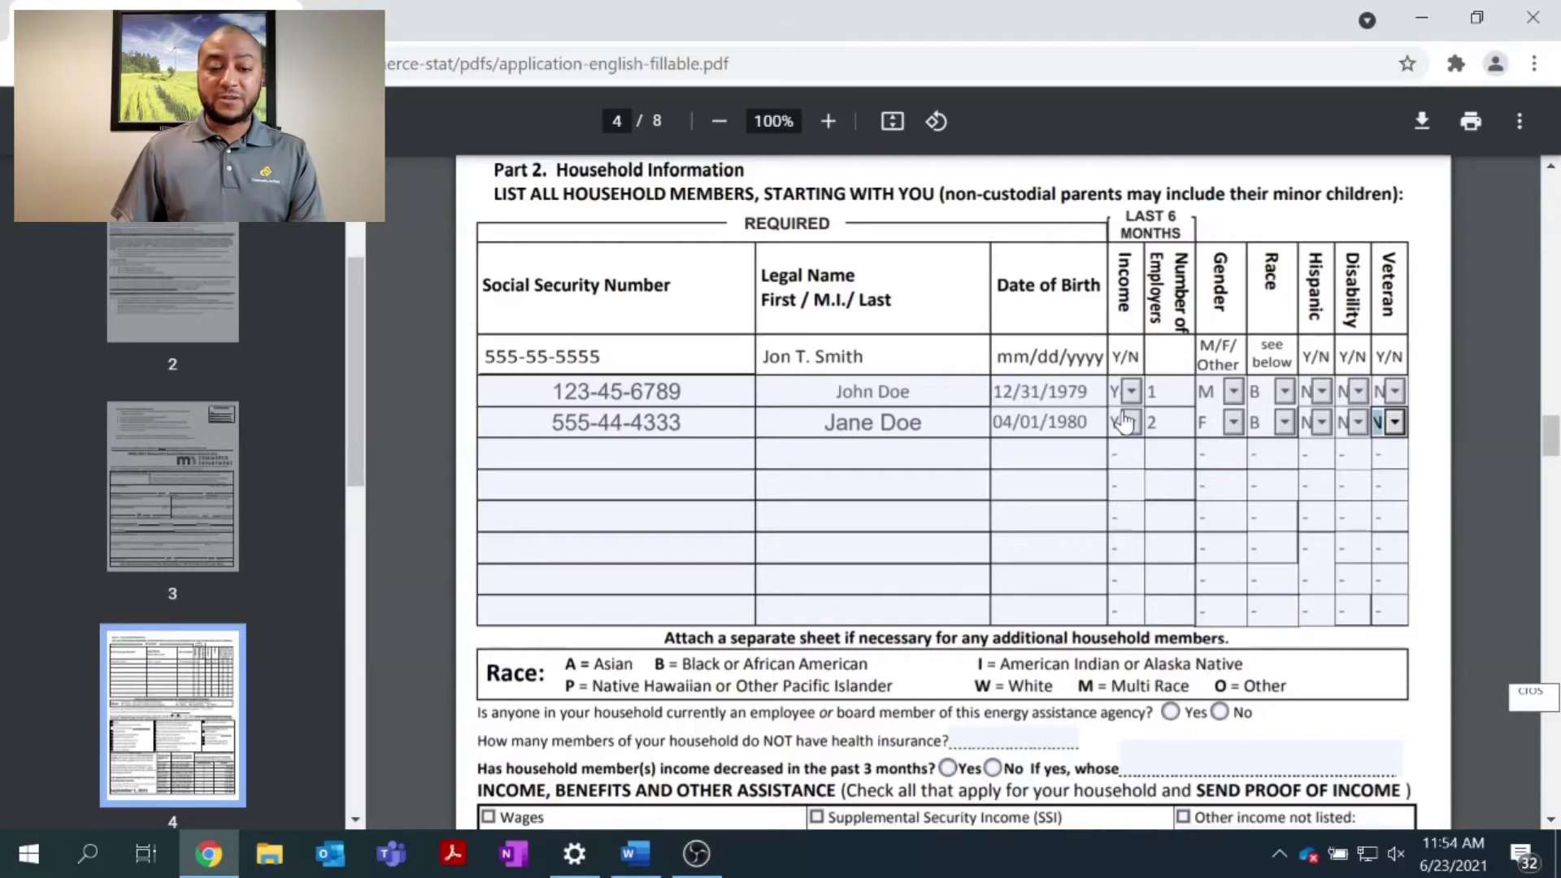
left_click(616, 454)
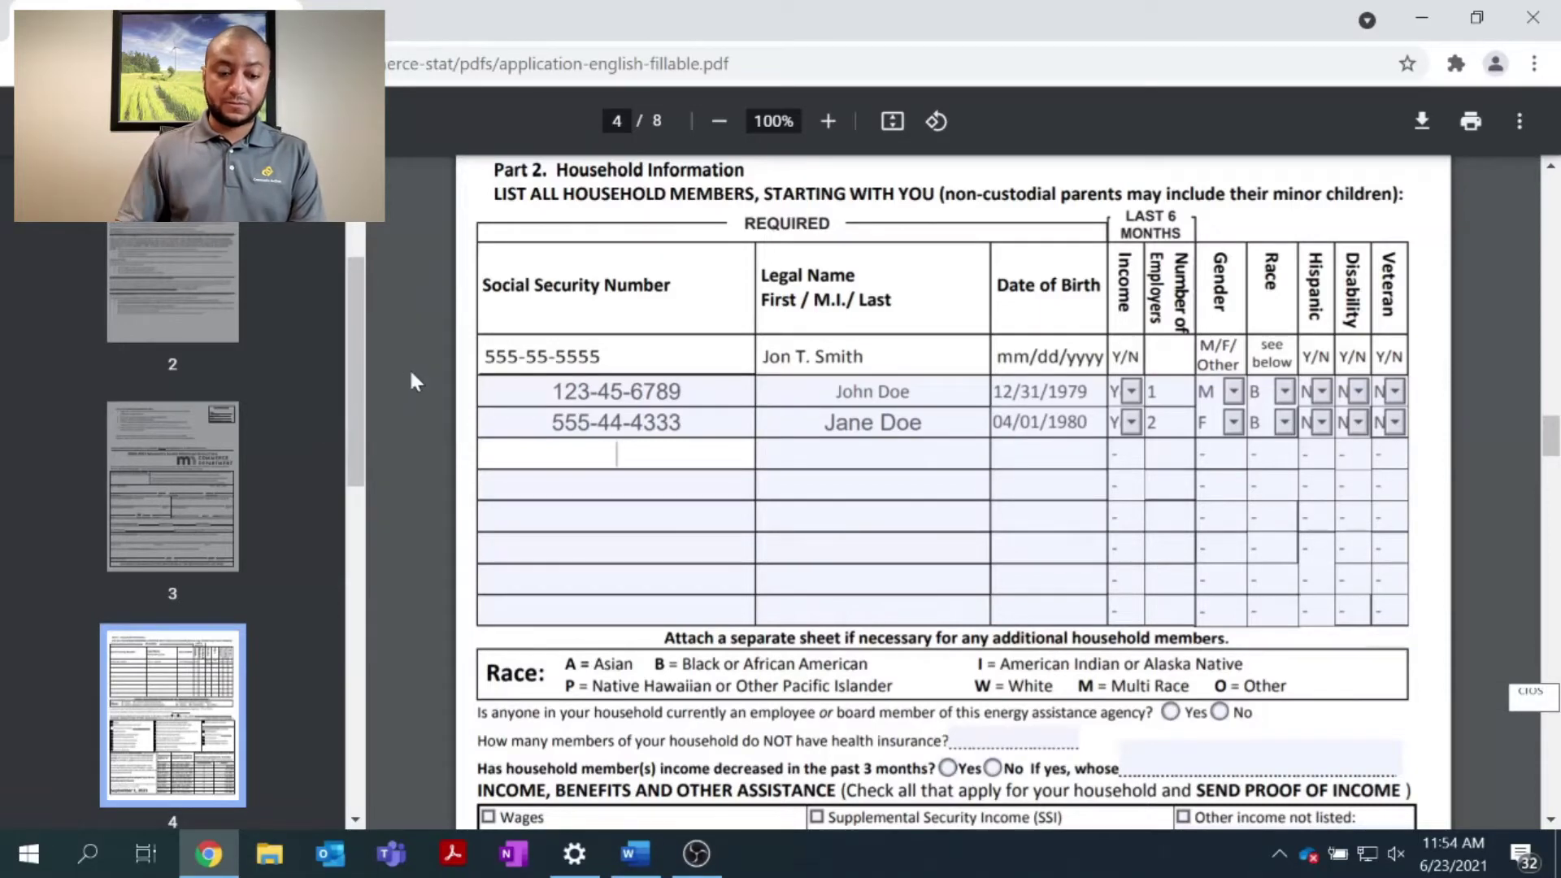
Enter the fourth row's SSN, the member's legal name and birth date 01/12/2010
type("333-55")
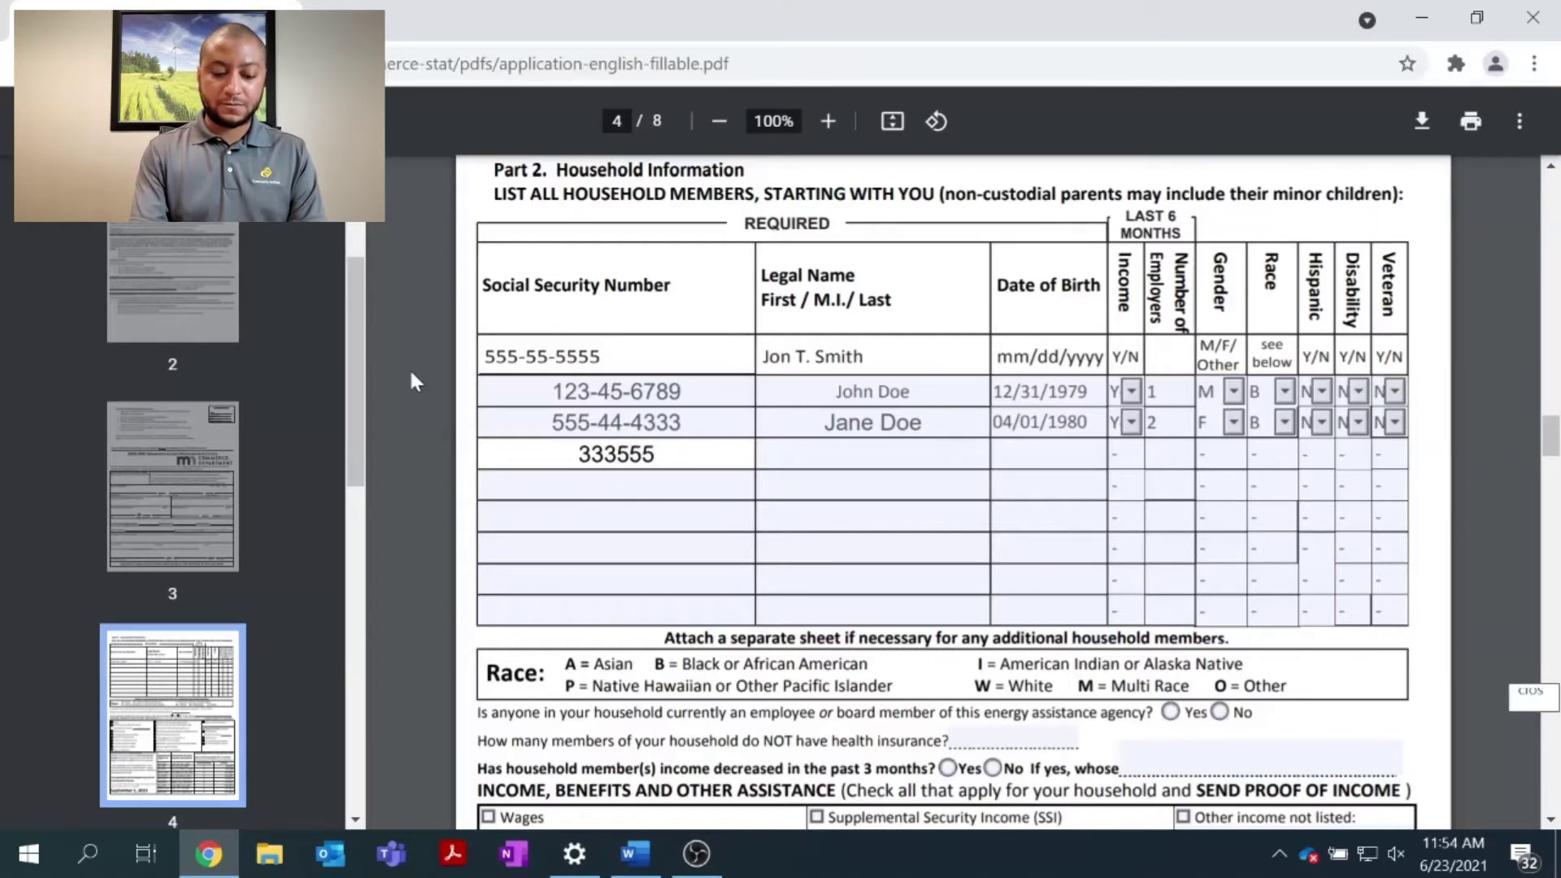
type("-566")
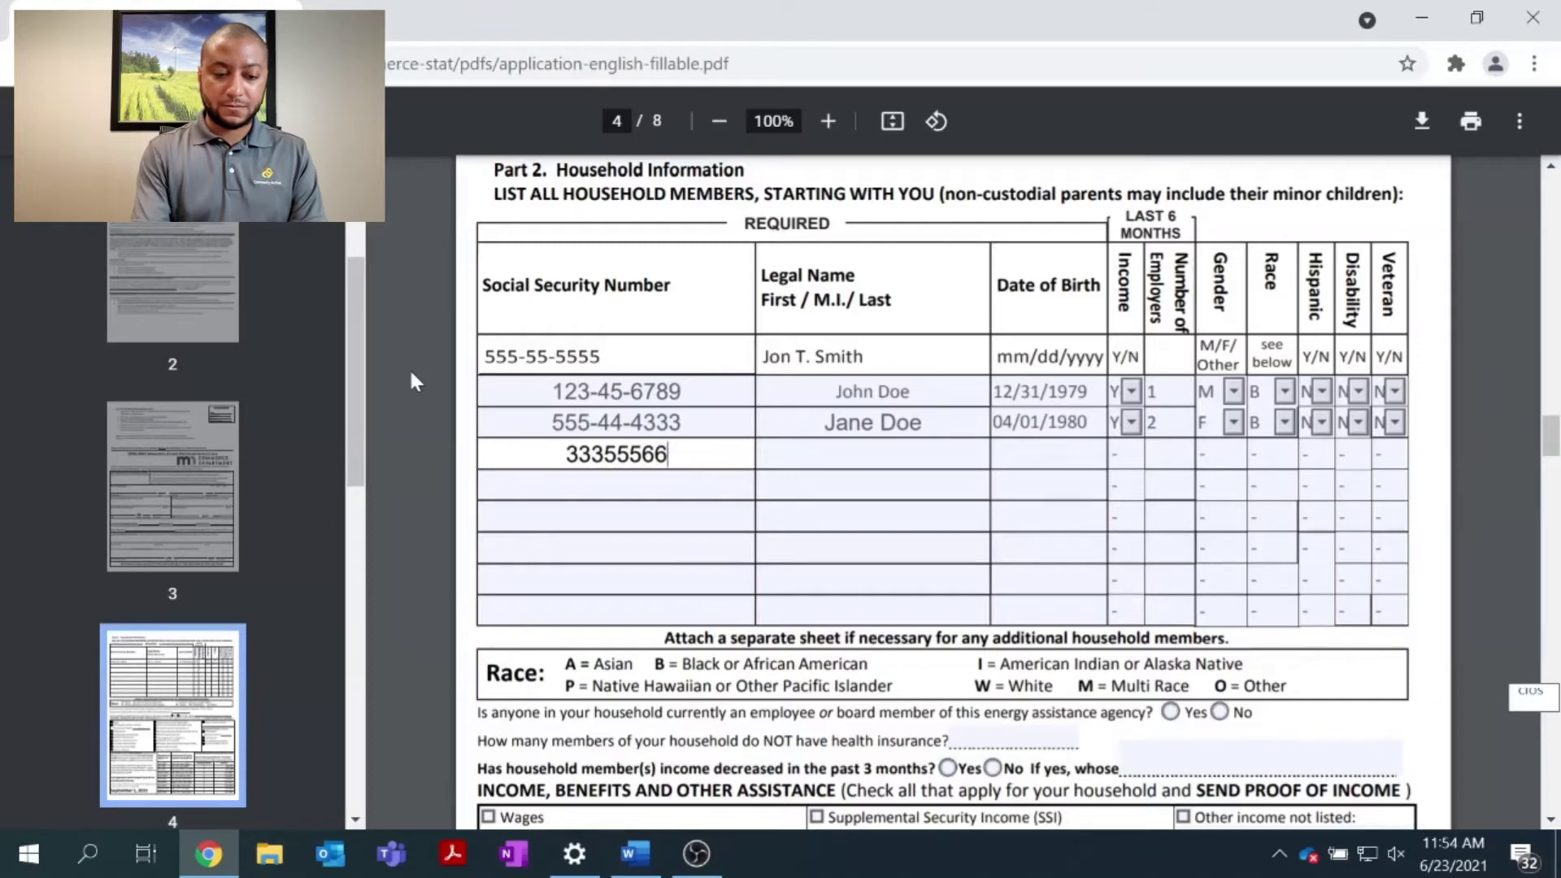
type("6")
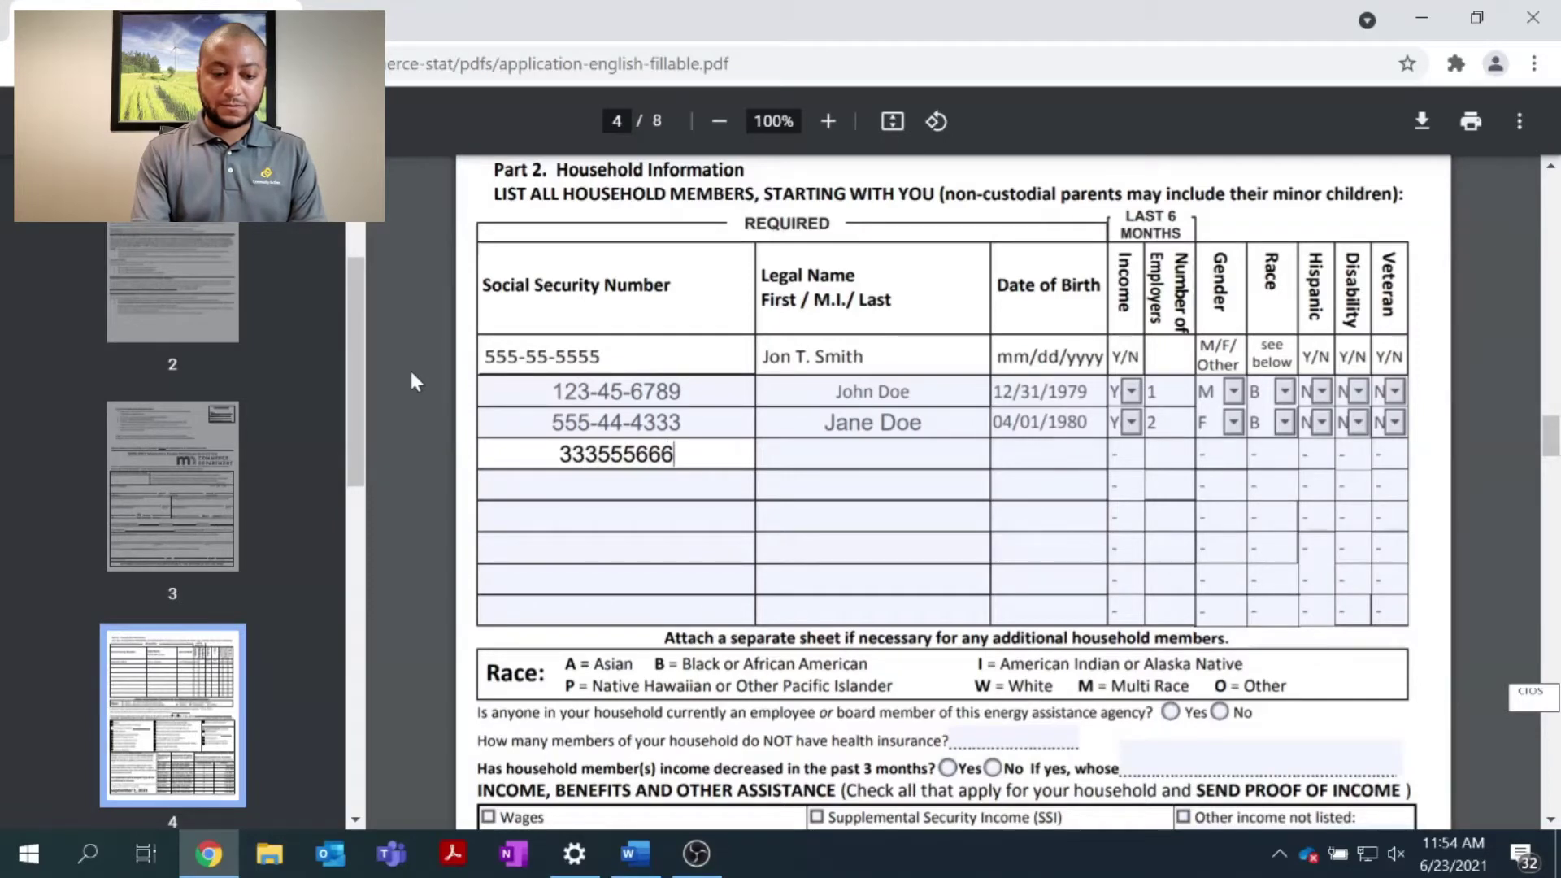
key("Tab")
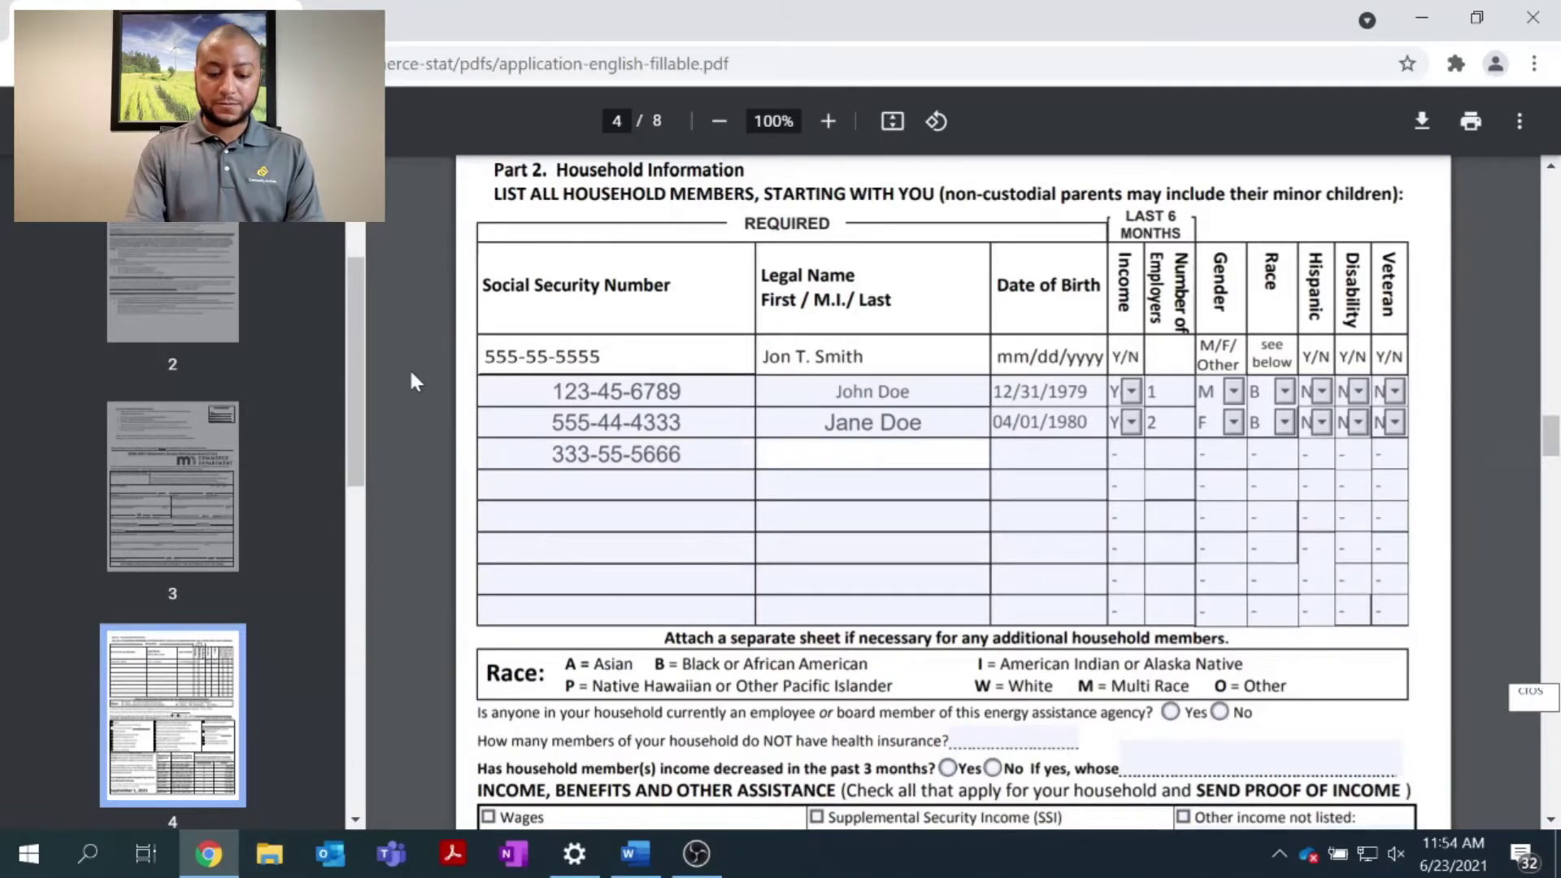
type("Ji")
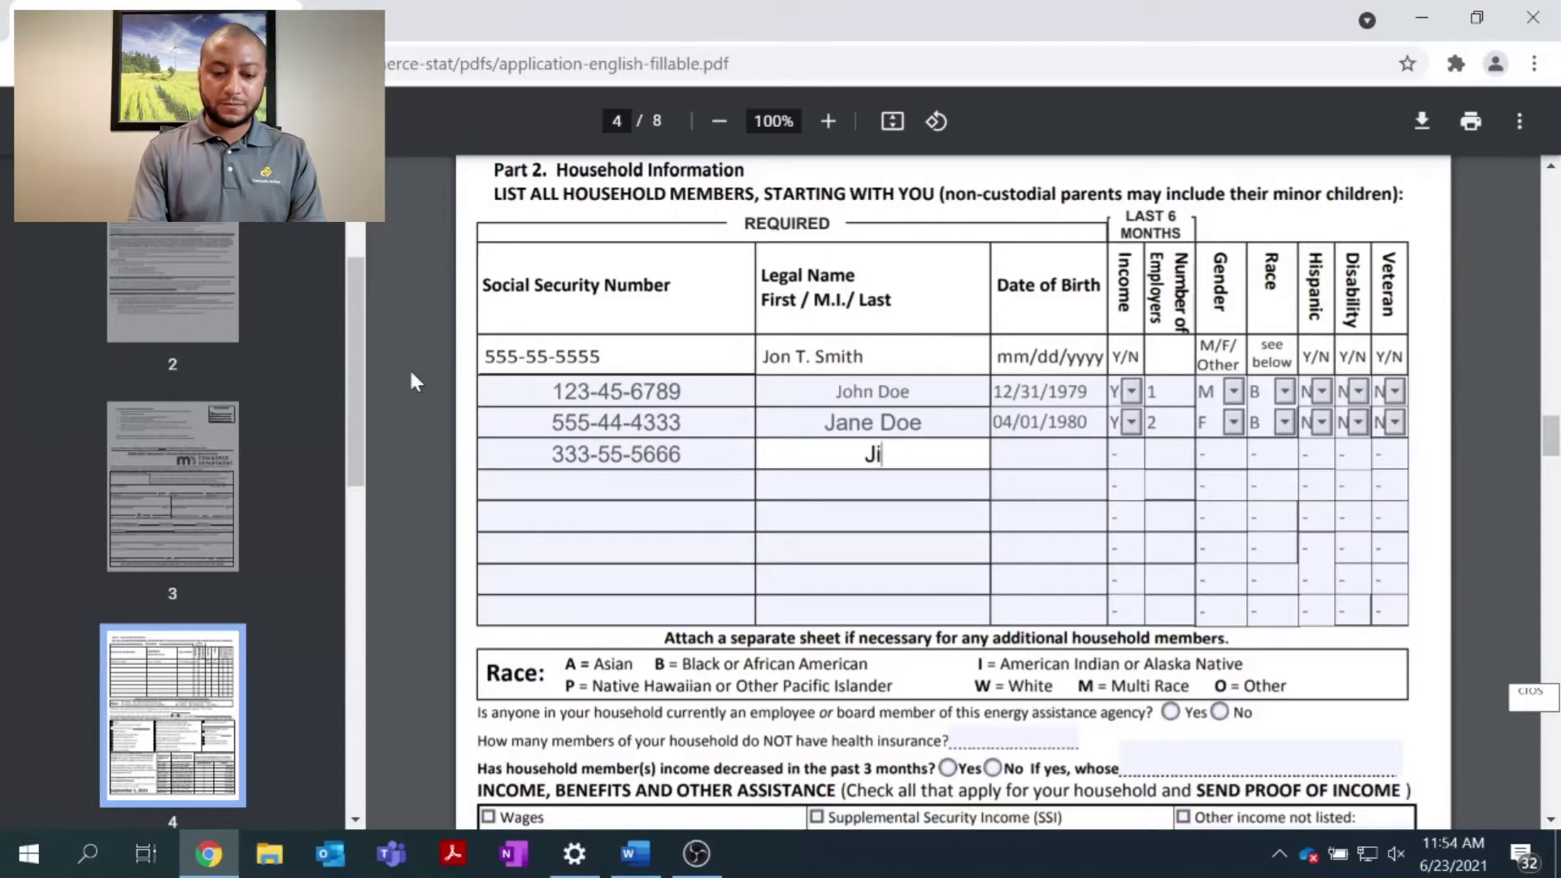
type("mmy Doe")
key("Tab")
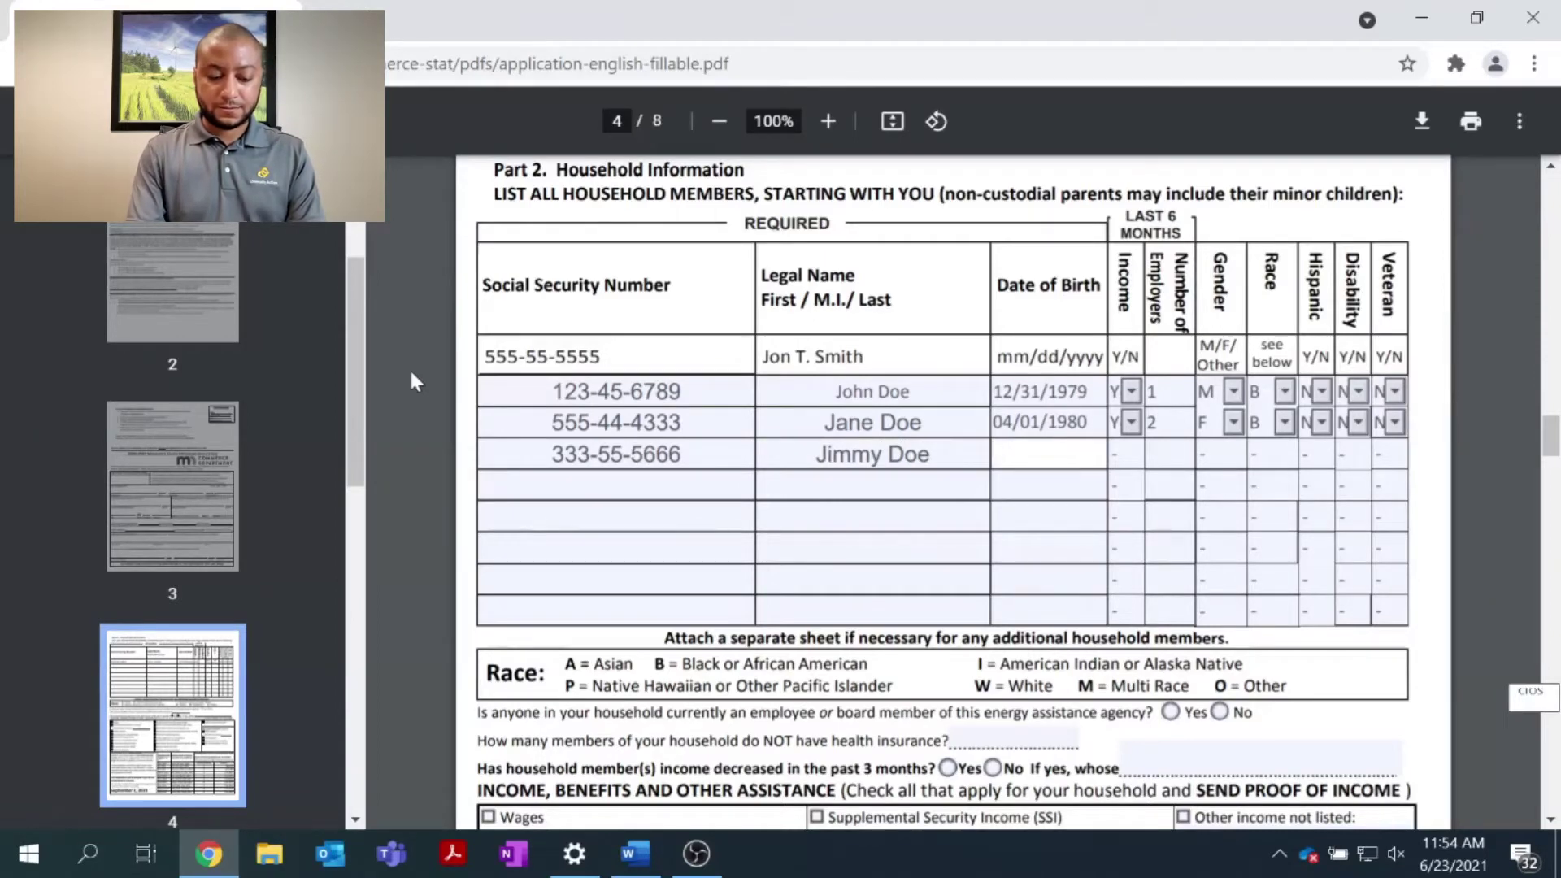
type("1")
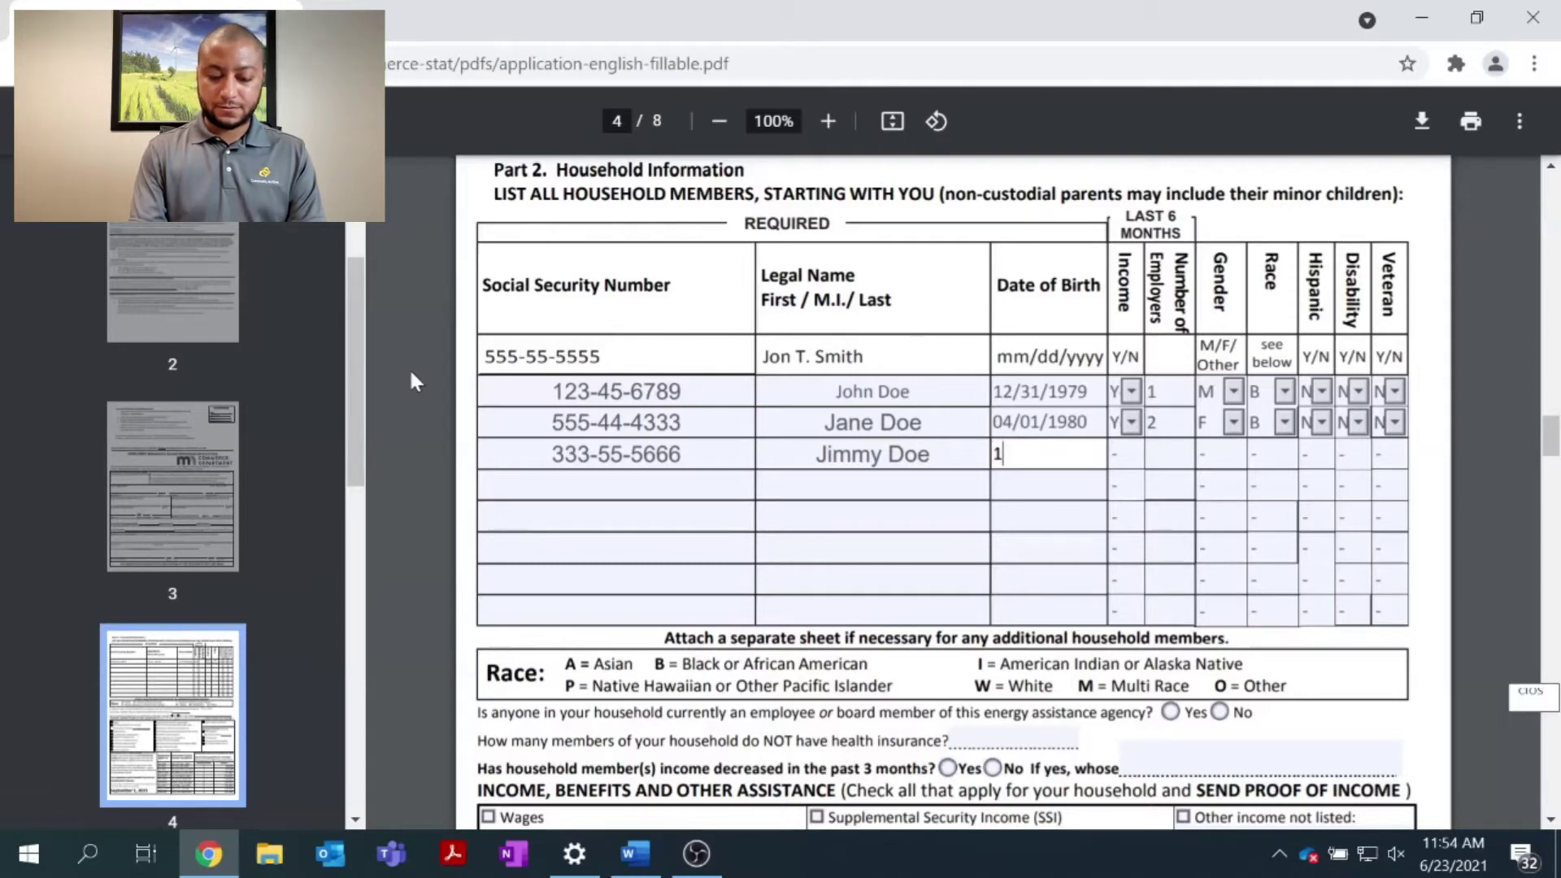
type("/")
key("BackSpace")
type("/12/")
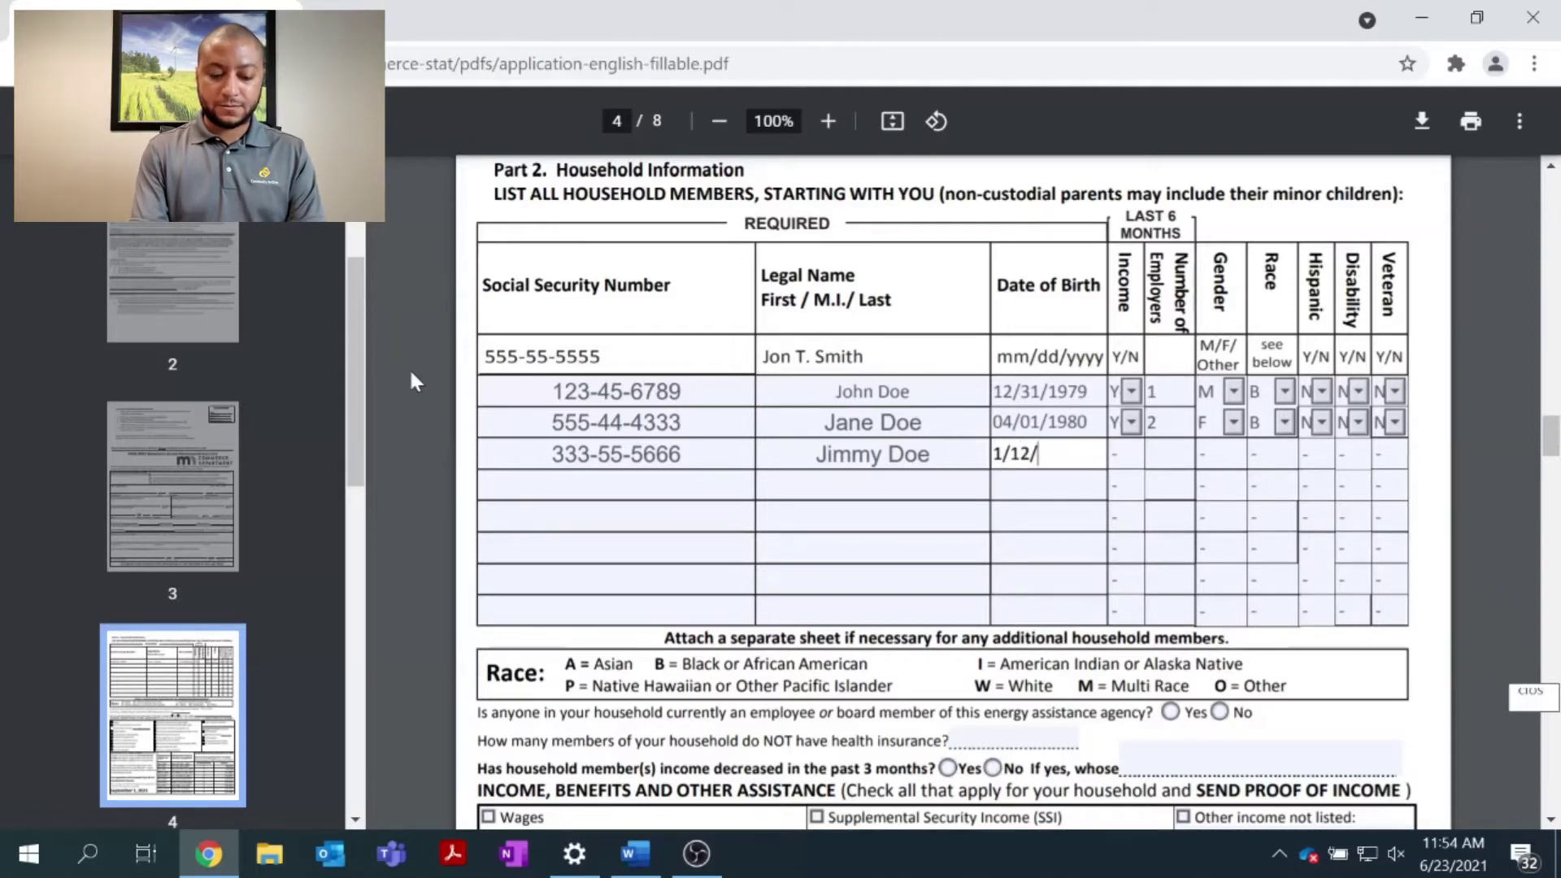
type("2010")
key("Tab")
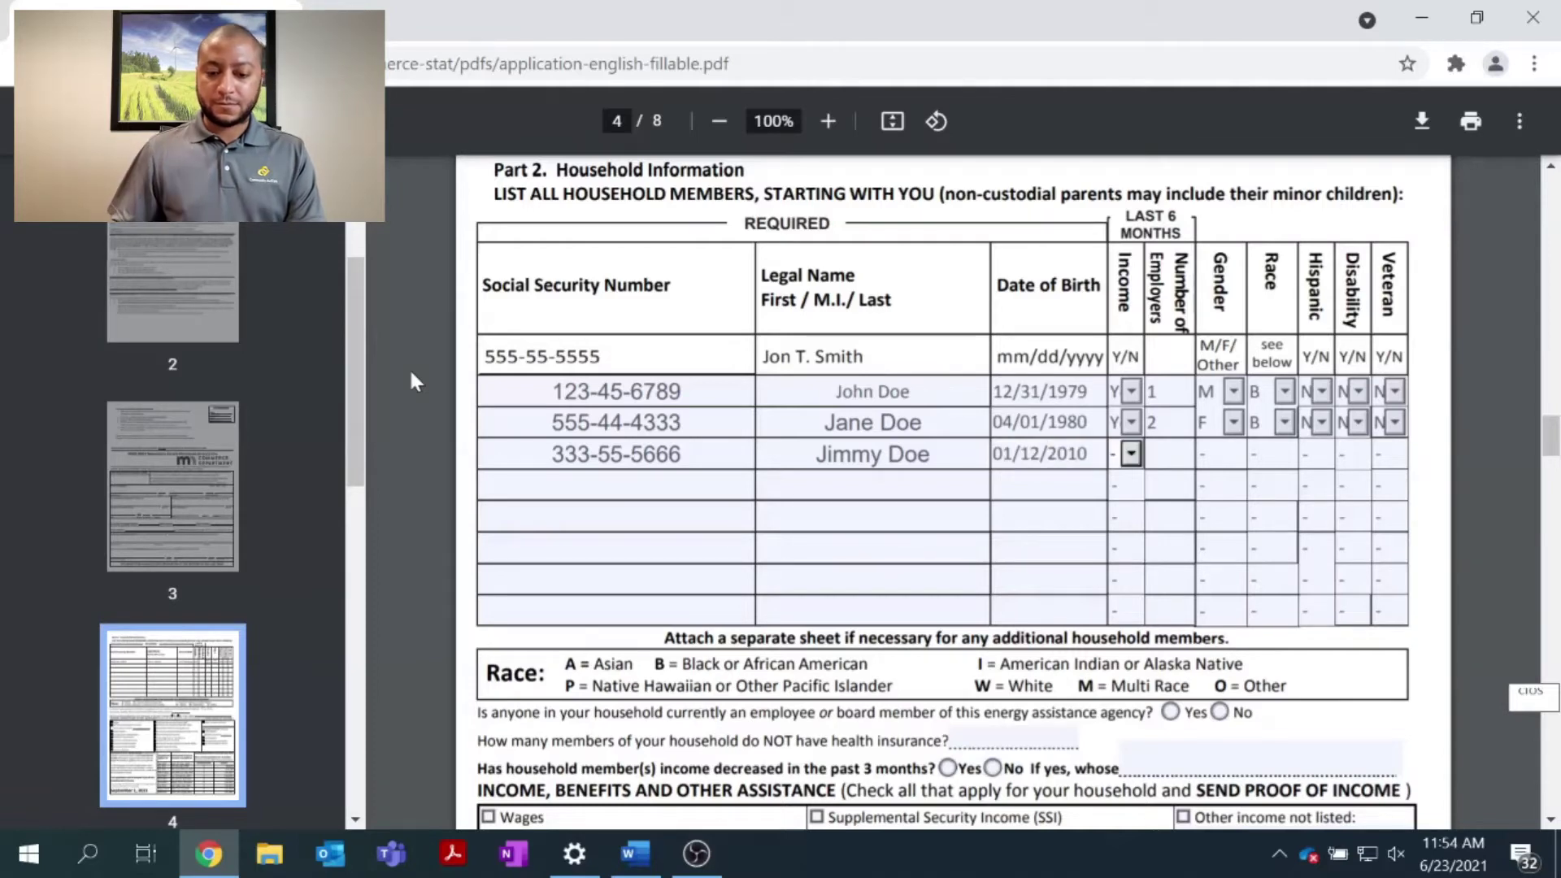
Set this member's income to No, employers to 0 and gender to M
left_click(1131, 453)
left_click(1128, 550)
key("Tab")
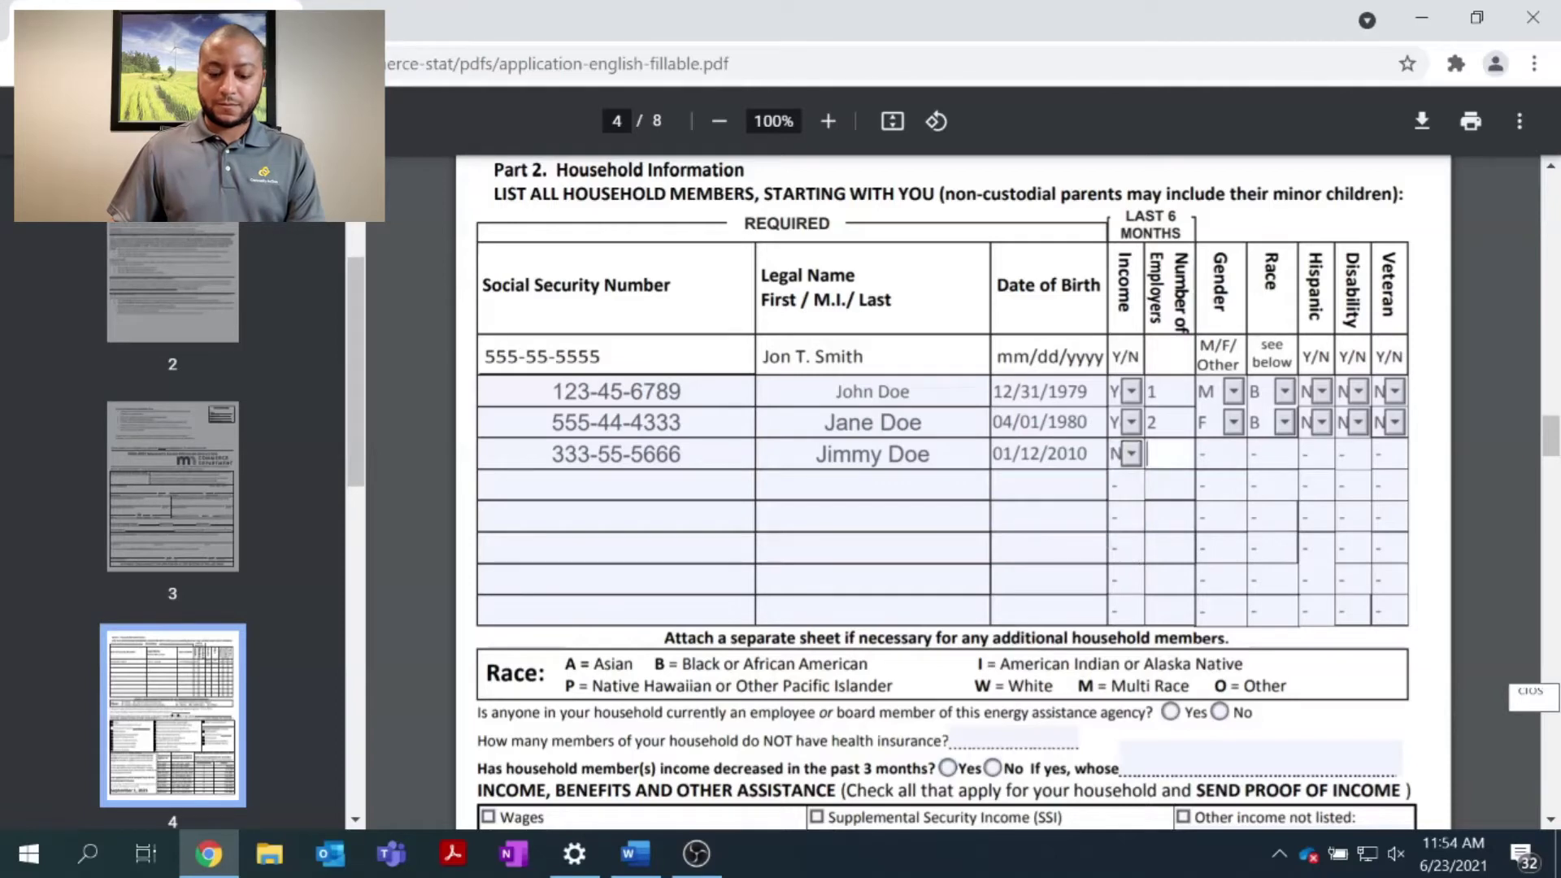
type("0")
key("Tab")
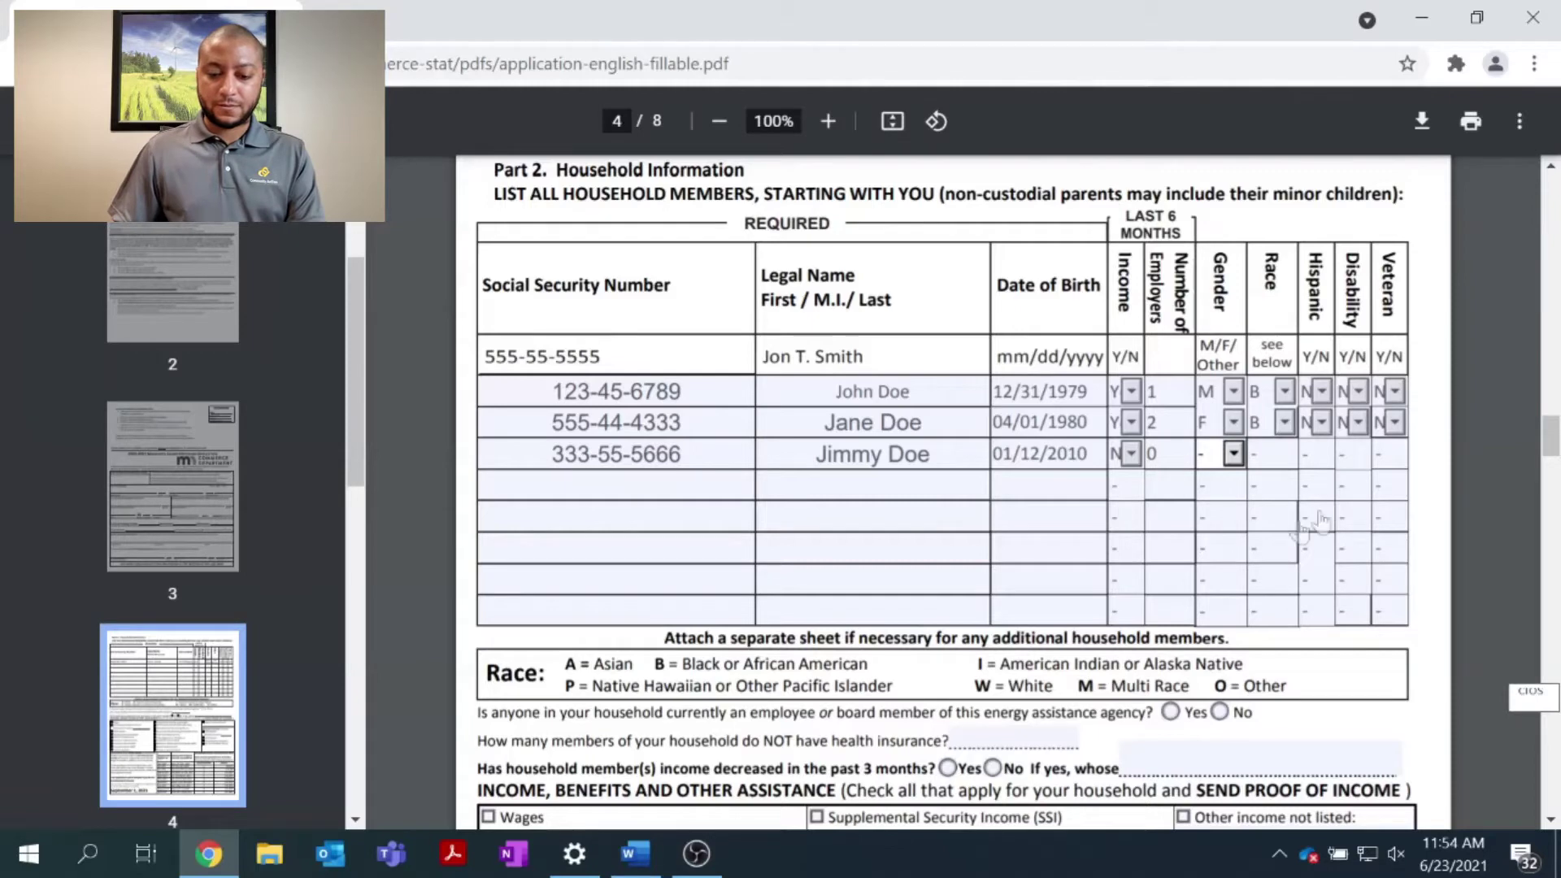
left_click(1235, 455)
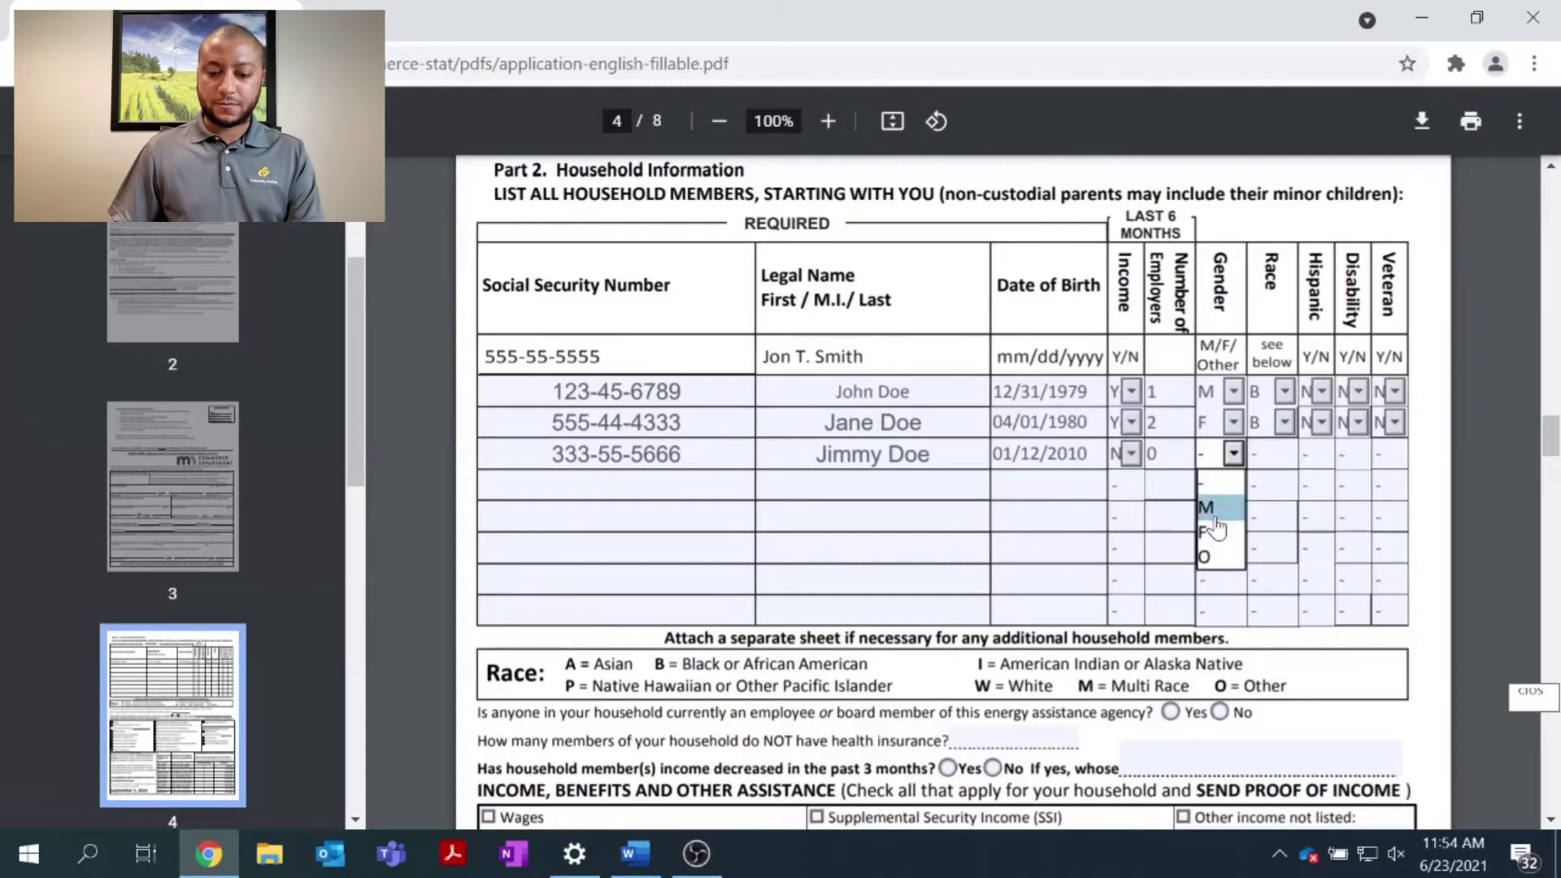
left_click(1207, 507)
Set race to B and answer N for Hispanic, Disability and Veteran
left_click(1284, 454)
left_click(1279, 532)
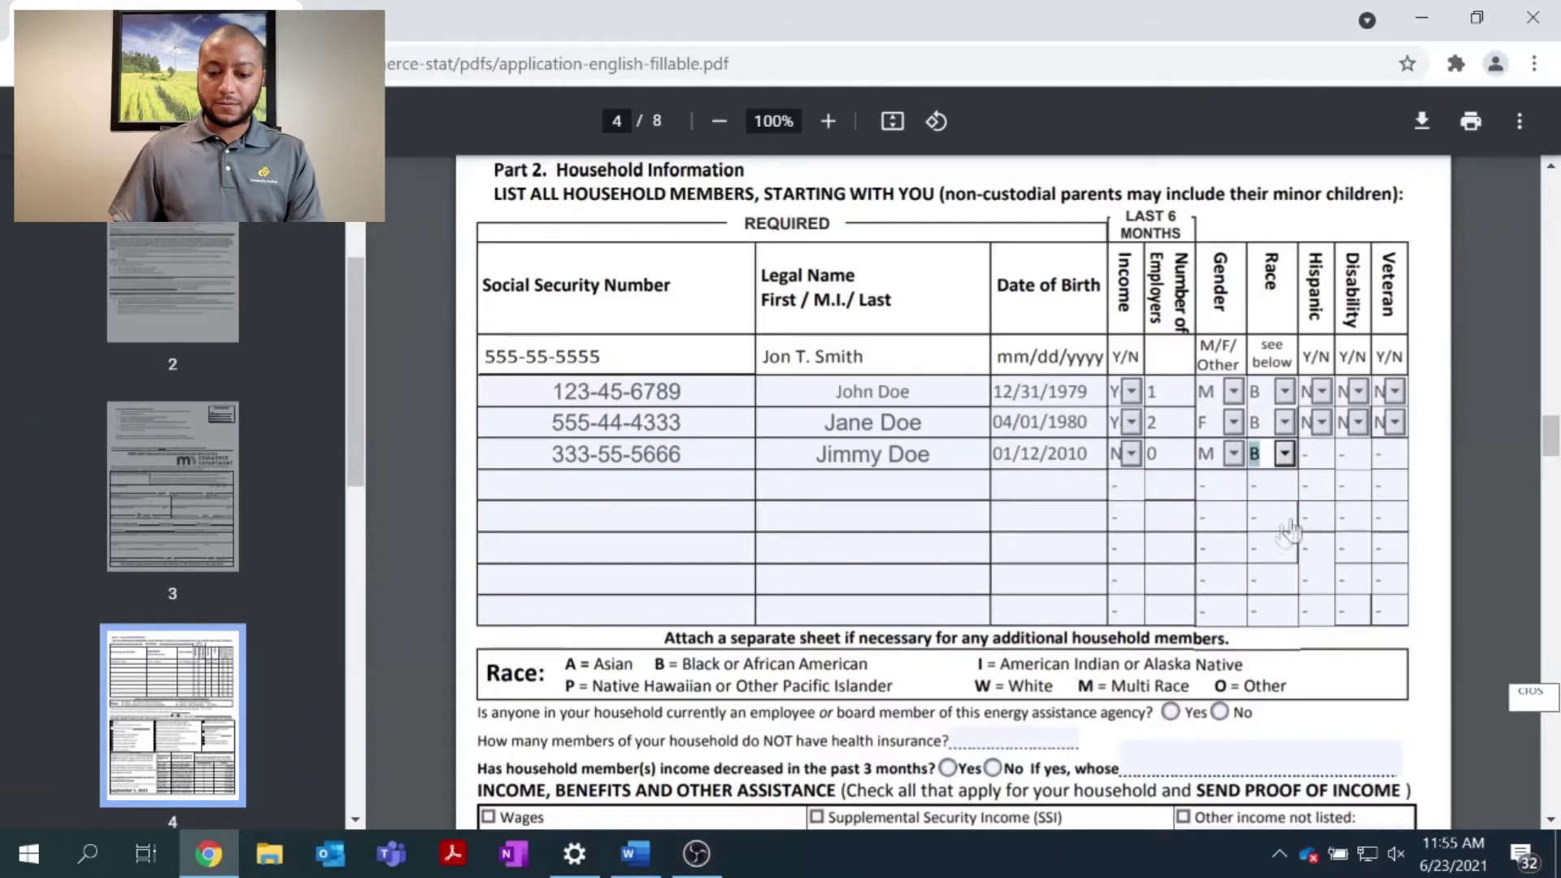
left_click(1321, 453)
left_click(1317, 534)
left_click(1357, 453)
left_click(1353, 532)
left_click(1394, 453)
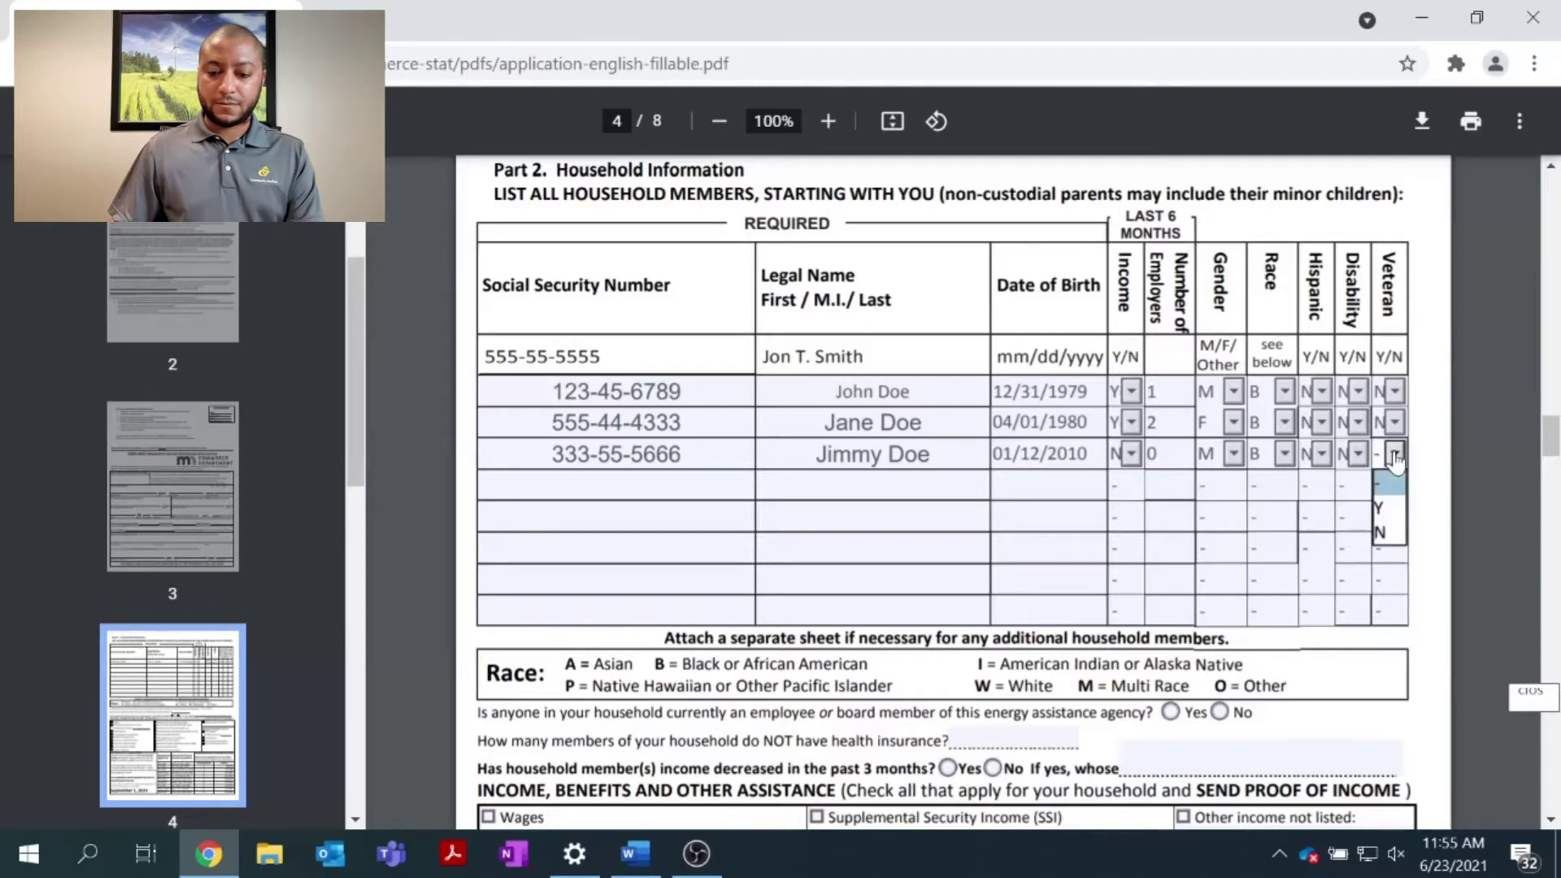
left_click(1388, 535)
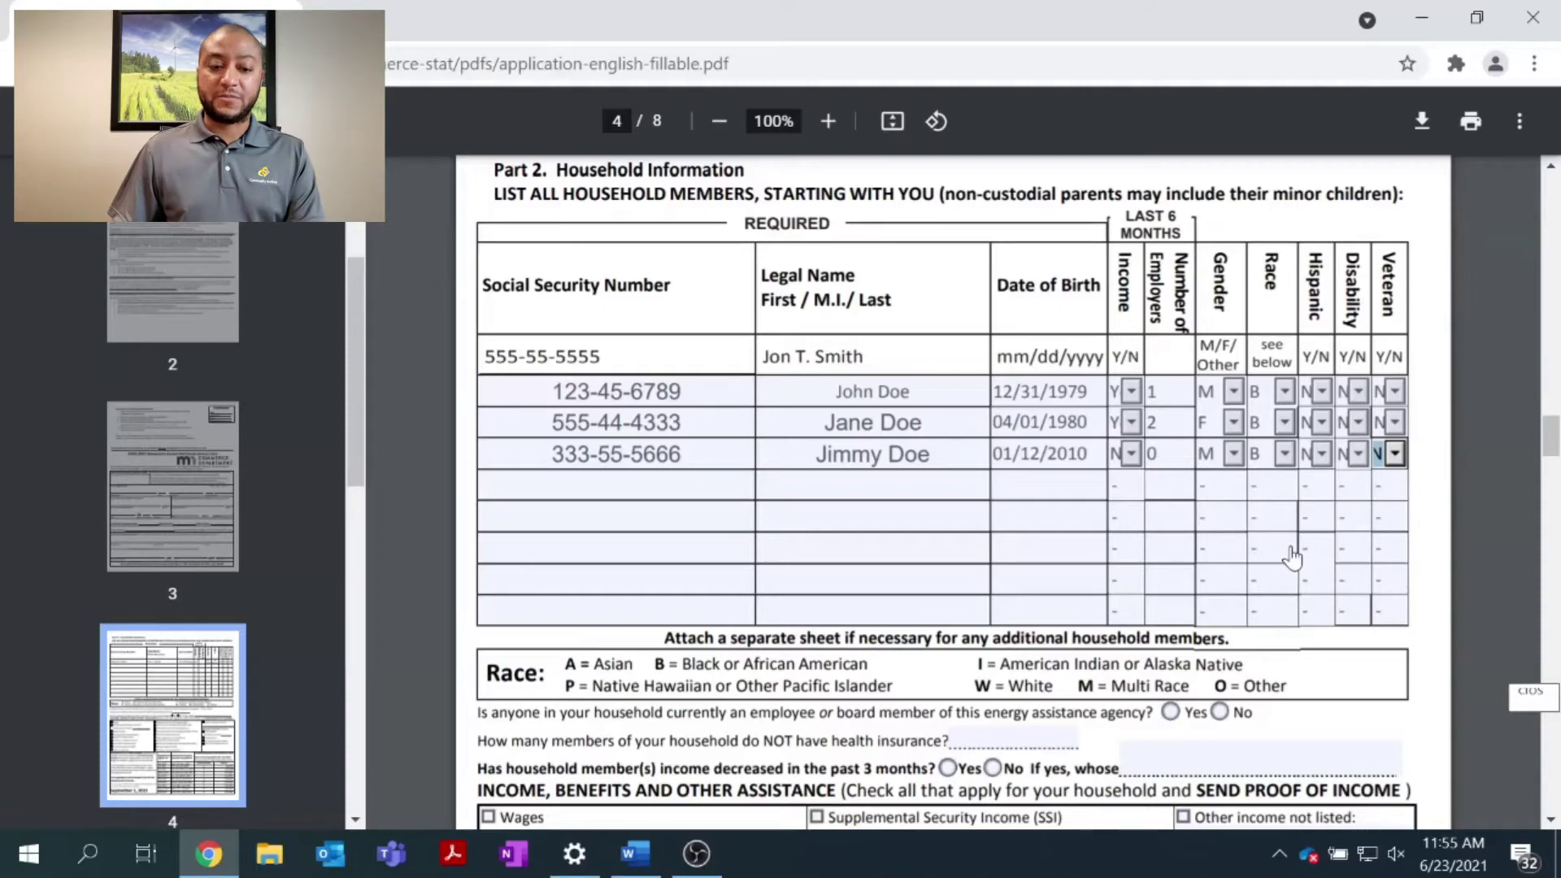
Mark No for agency employee or board member and enter 0 uninsured household members
scroll(1293, 558, "down", 5)
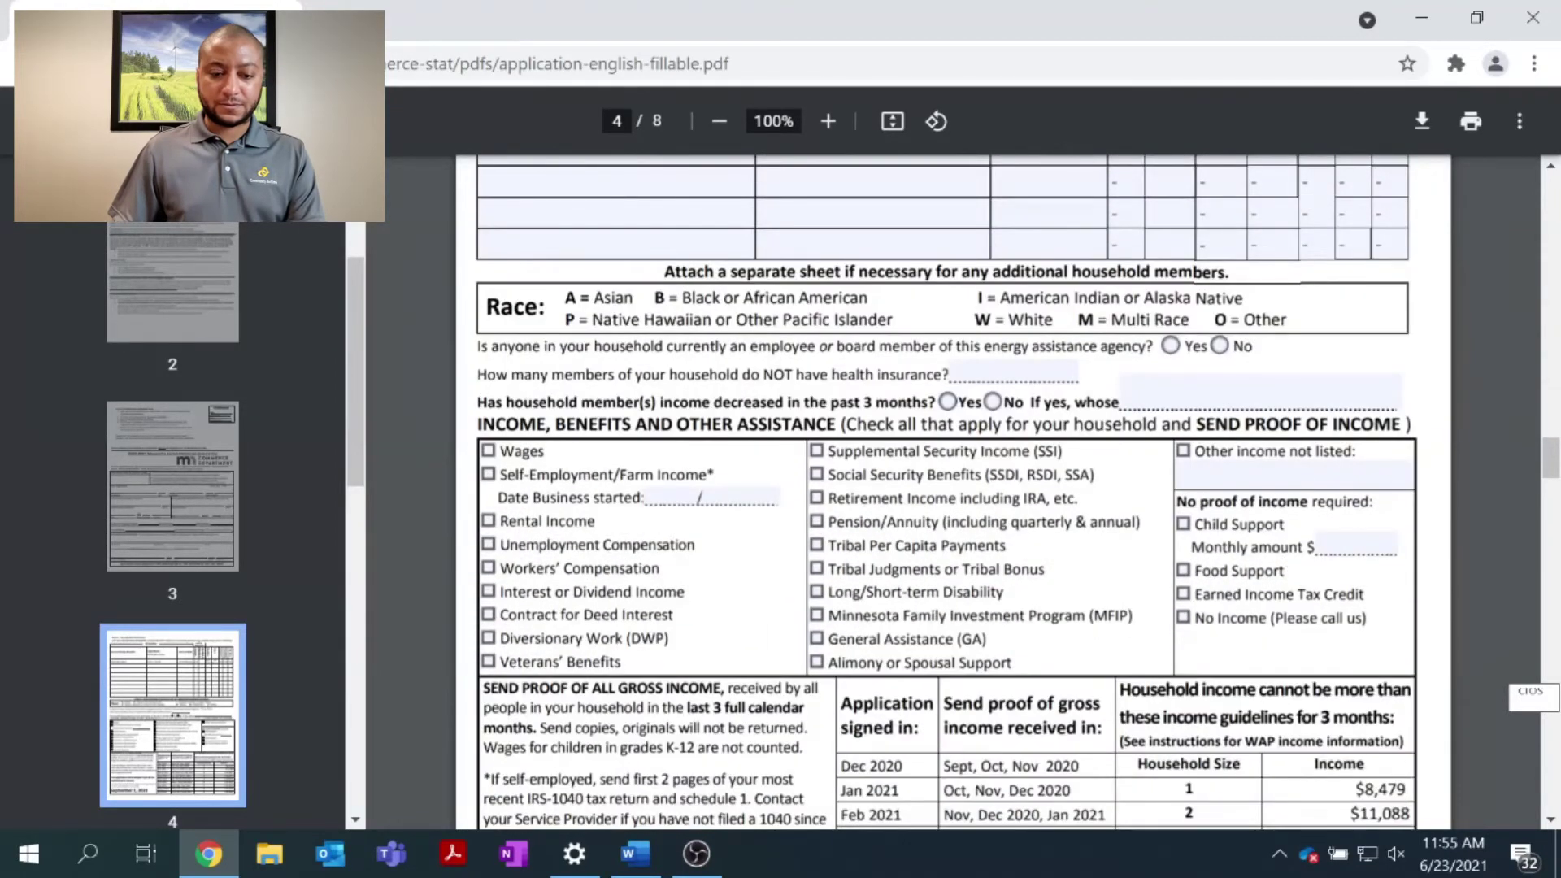
scroll(947, 493, "down", 2)
scroll(947, 493, "up", 2)
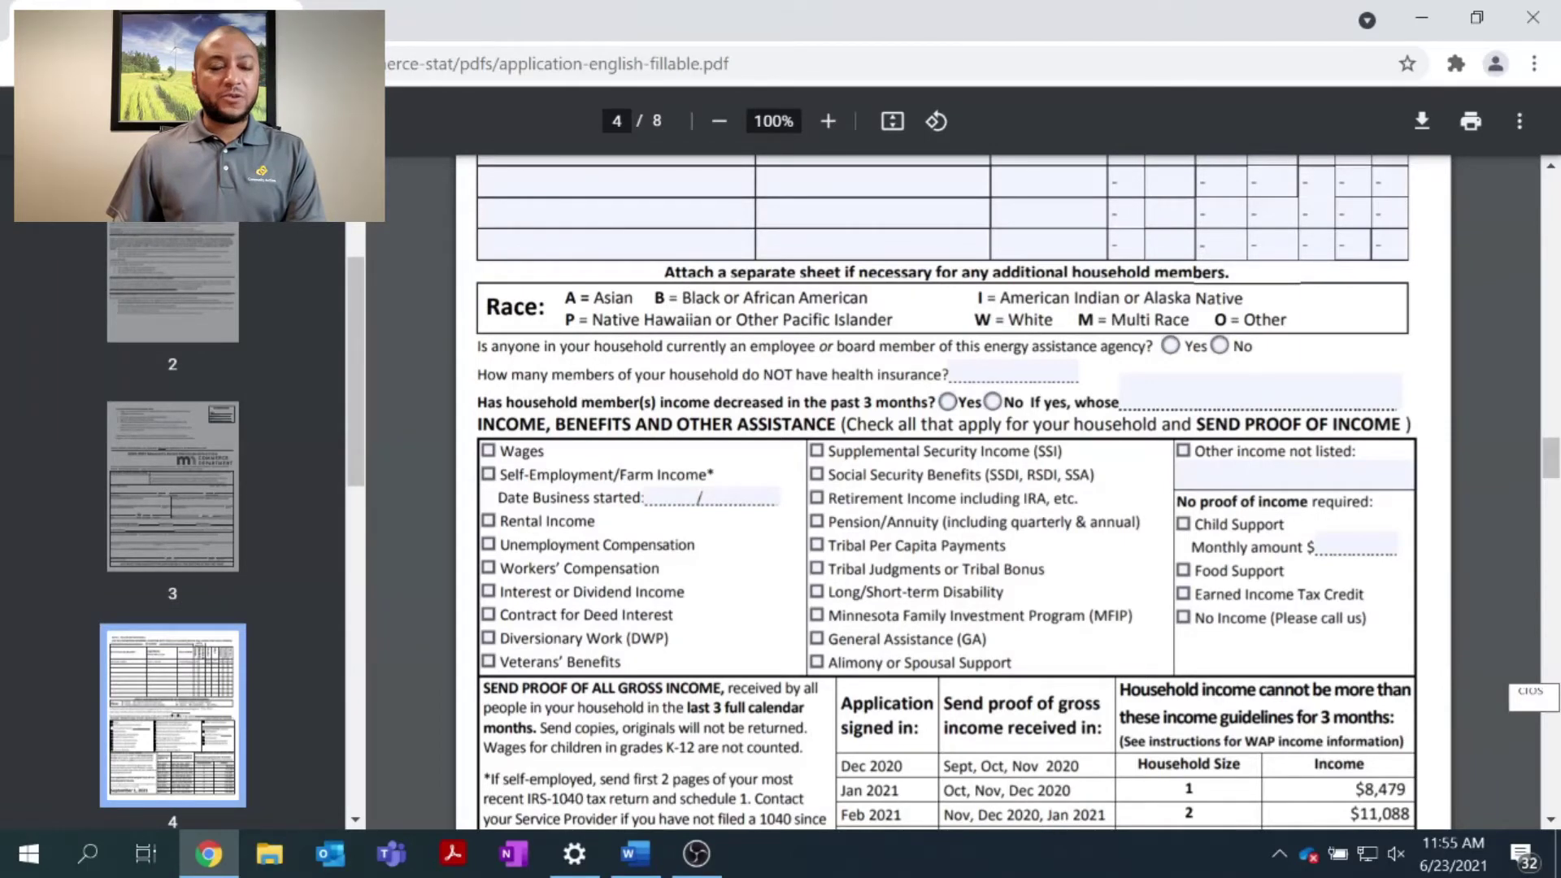
left_click(1220, 346)
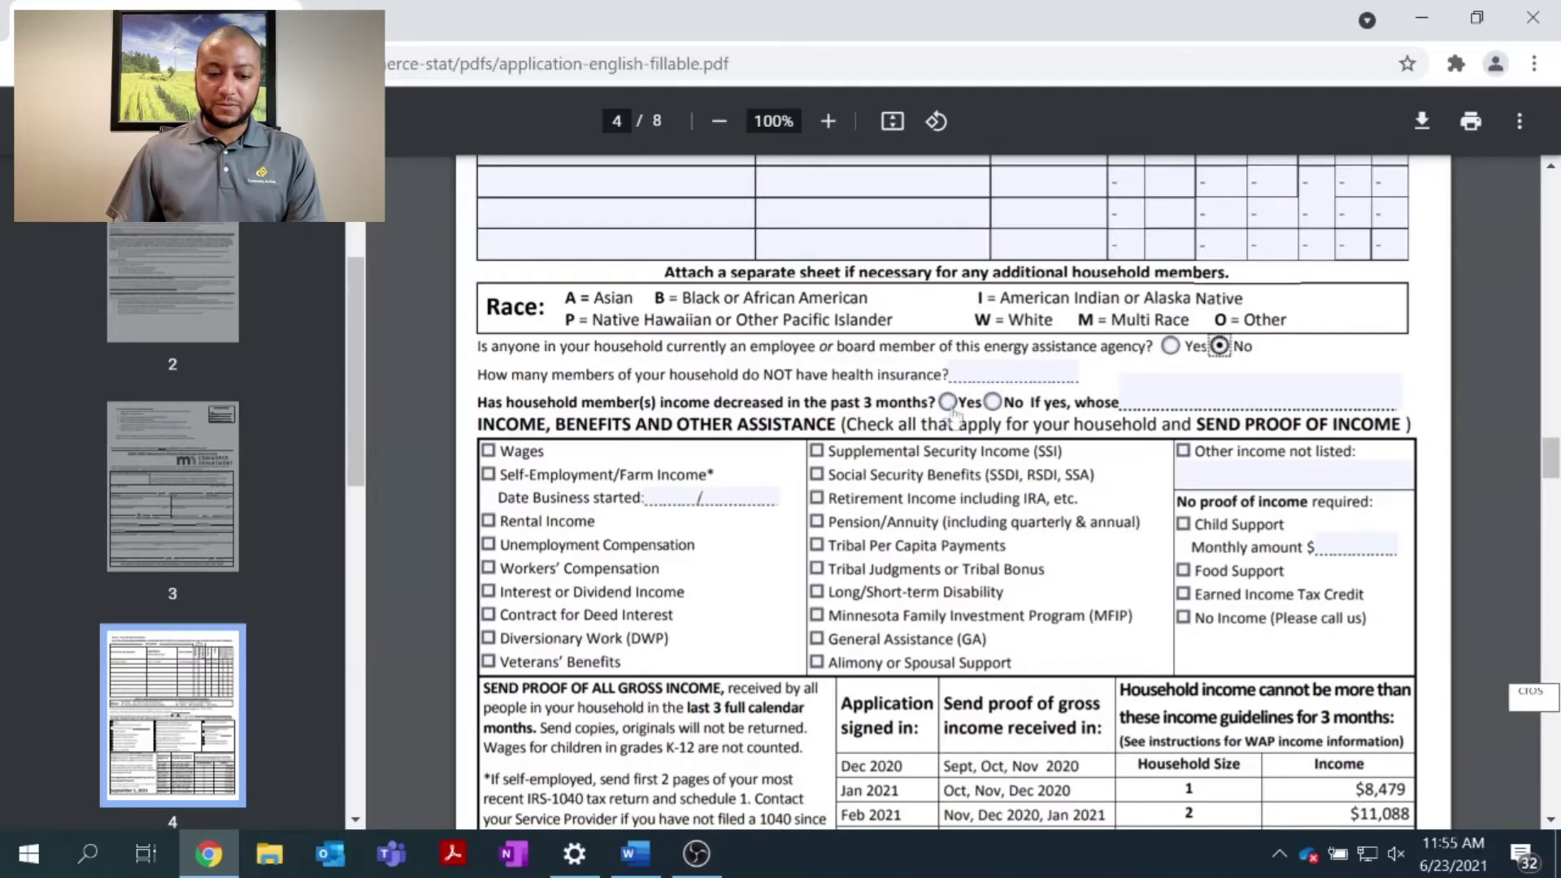
key("Tab")
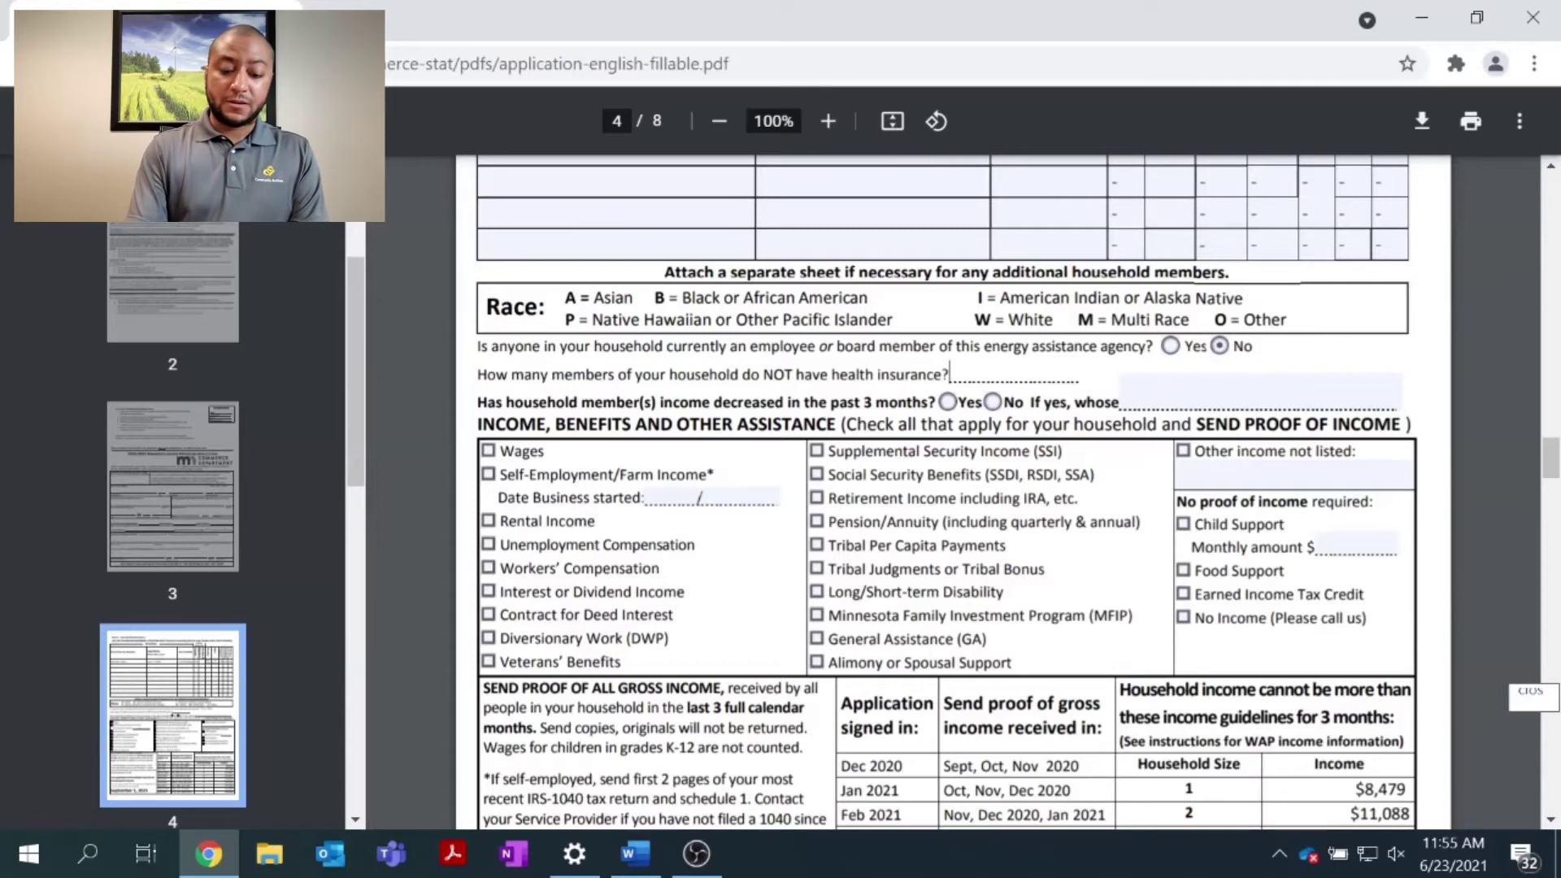
type("0")
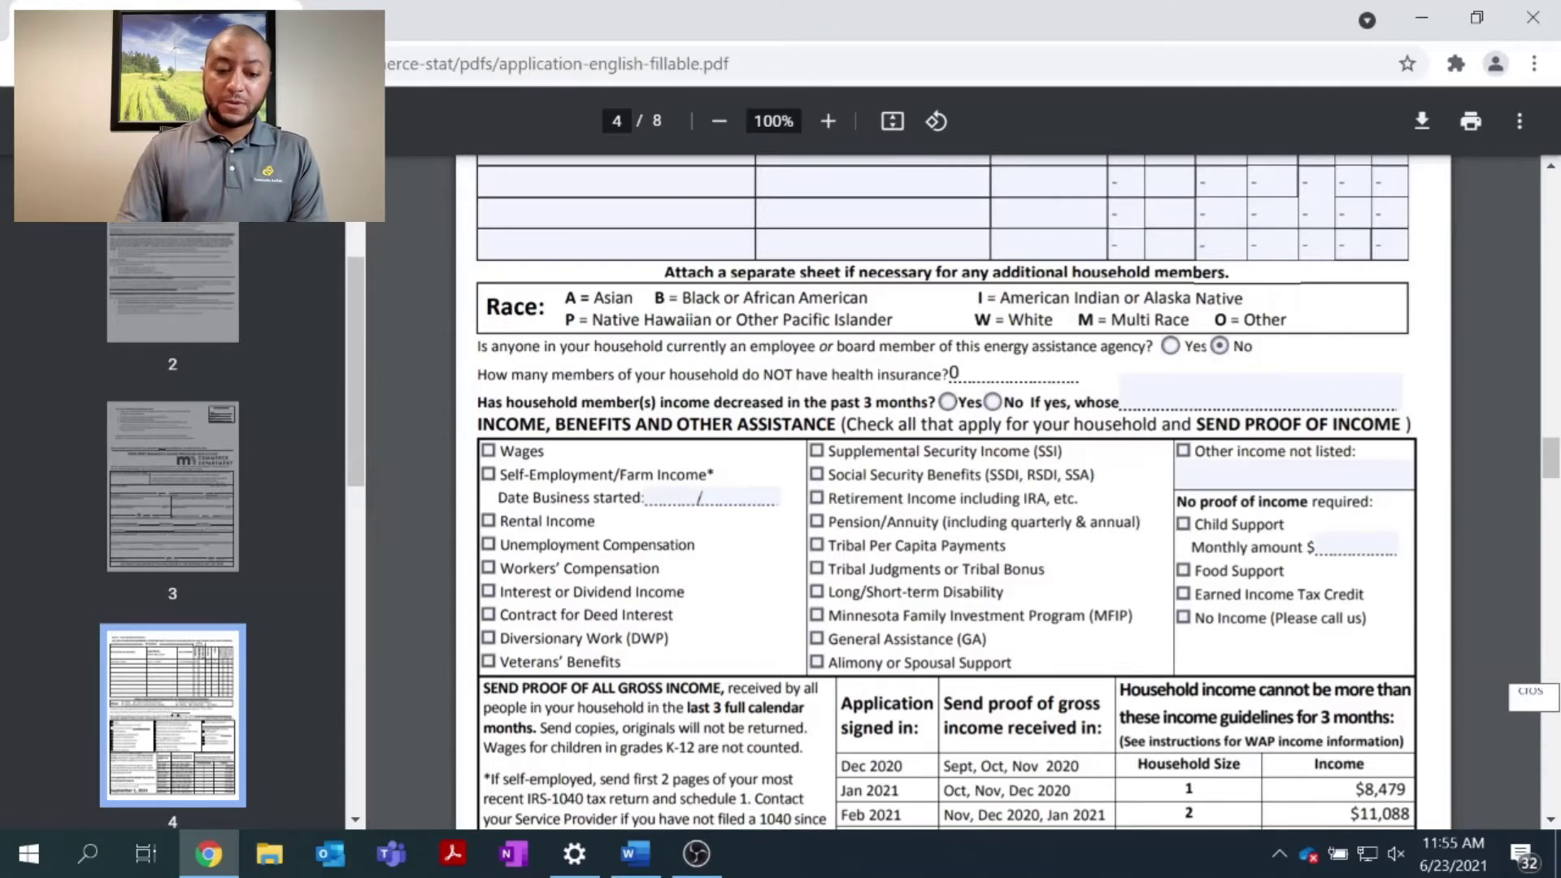
left_click(1122, 390)
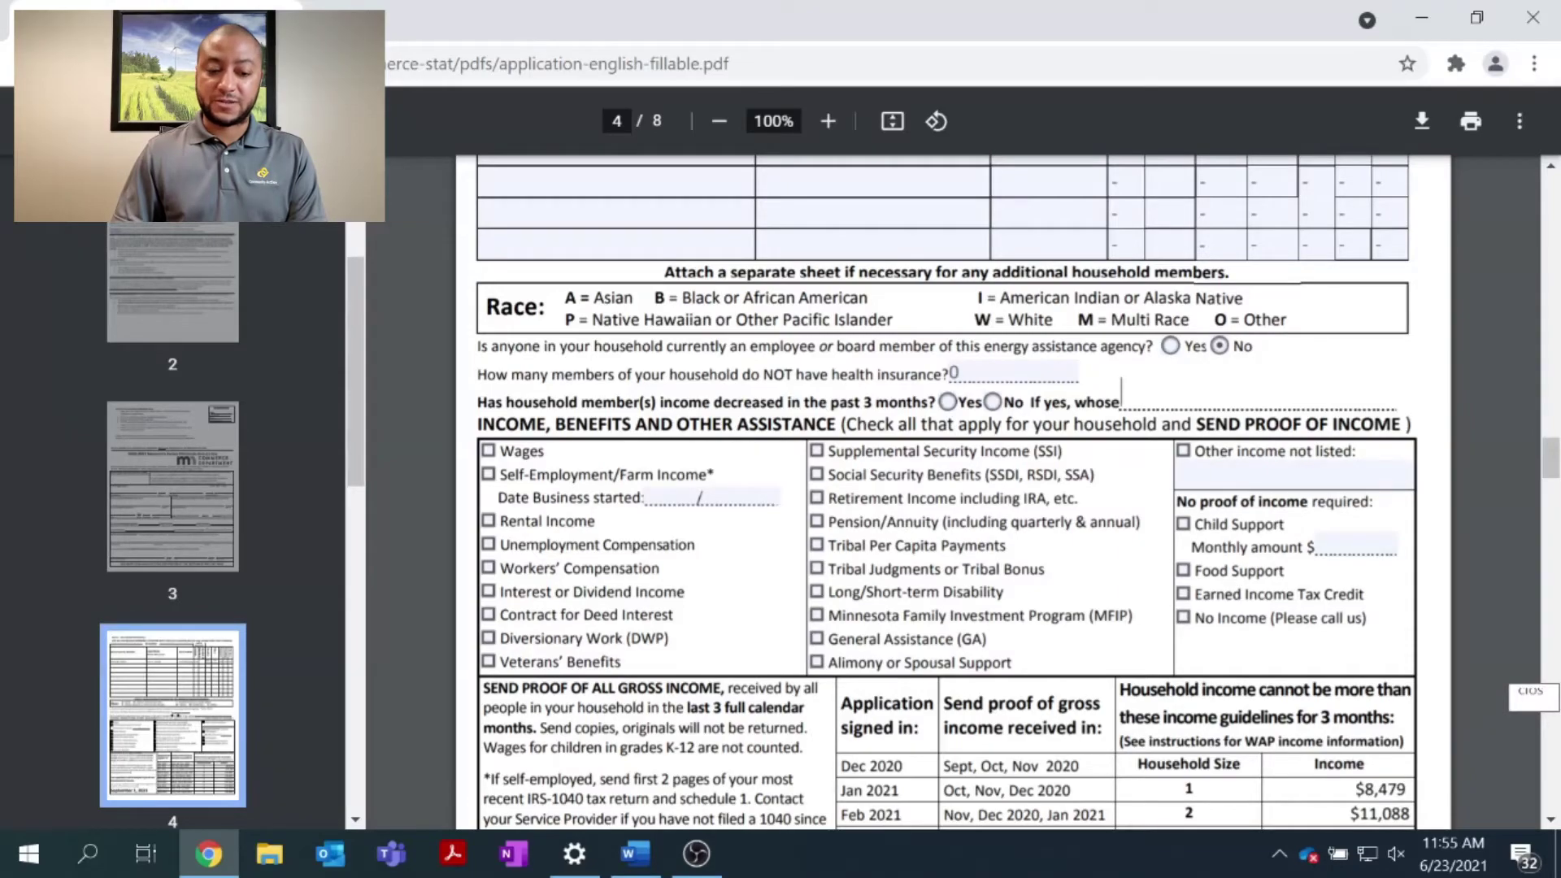
Mark Yes for income decreased in the past 3 months and enter the affected member's name
scroll(951, 488, "down", 3)
scroll(951, 488, "up", 2)
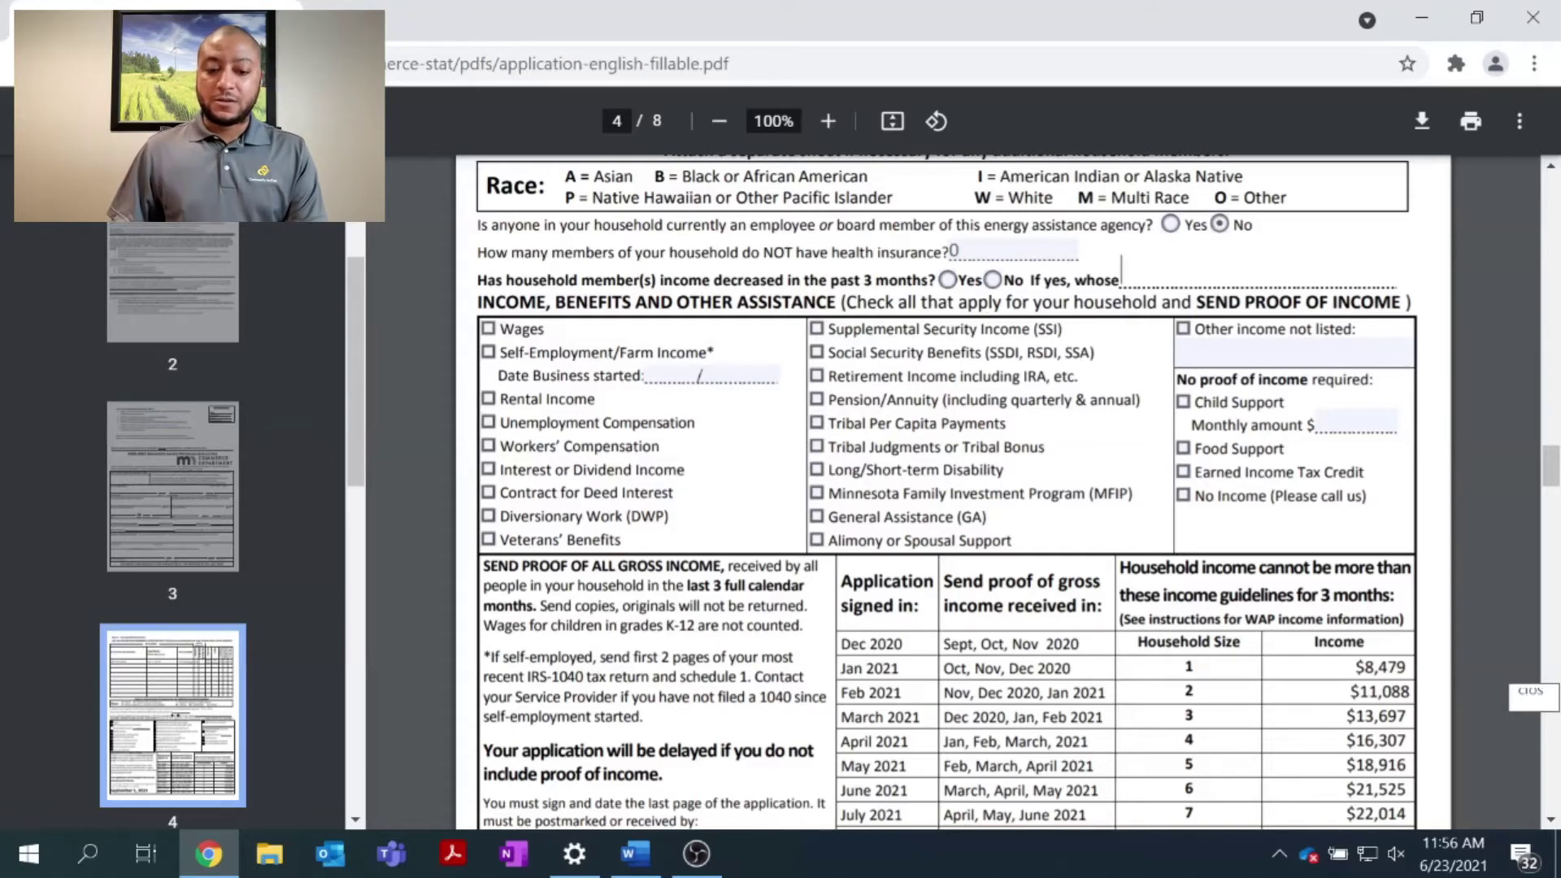
left_click(947, 281)
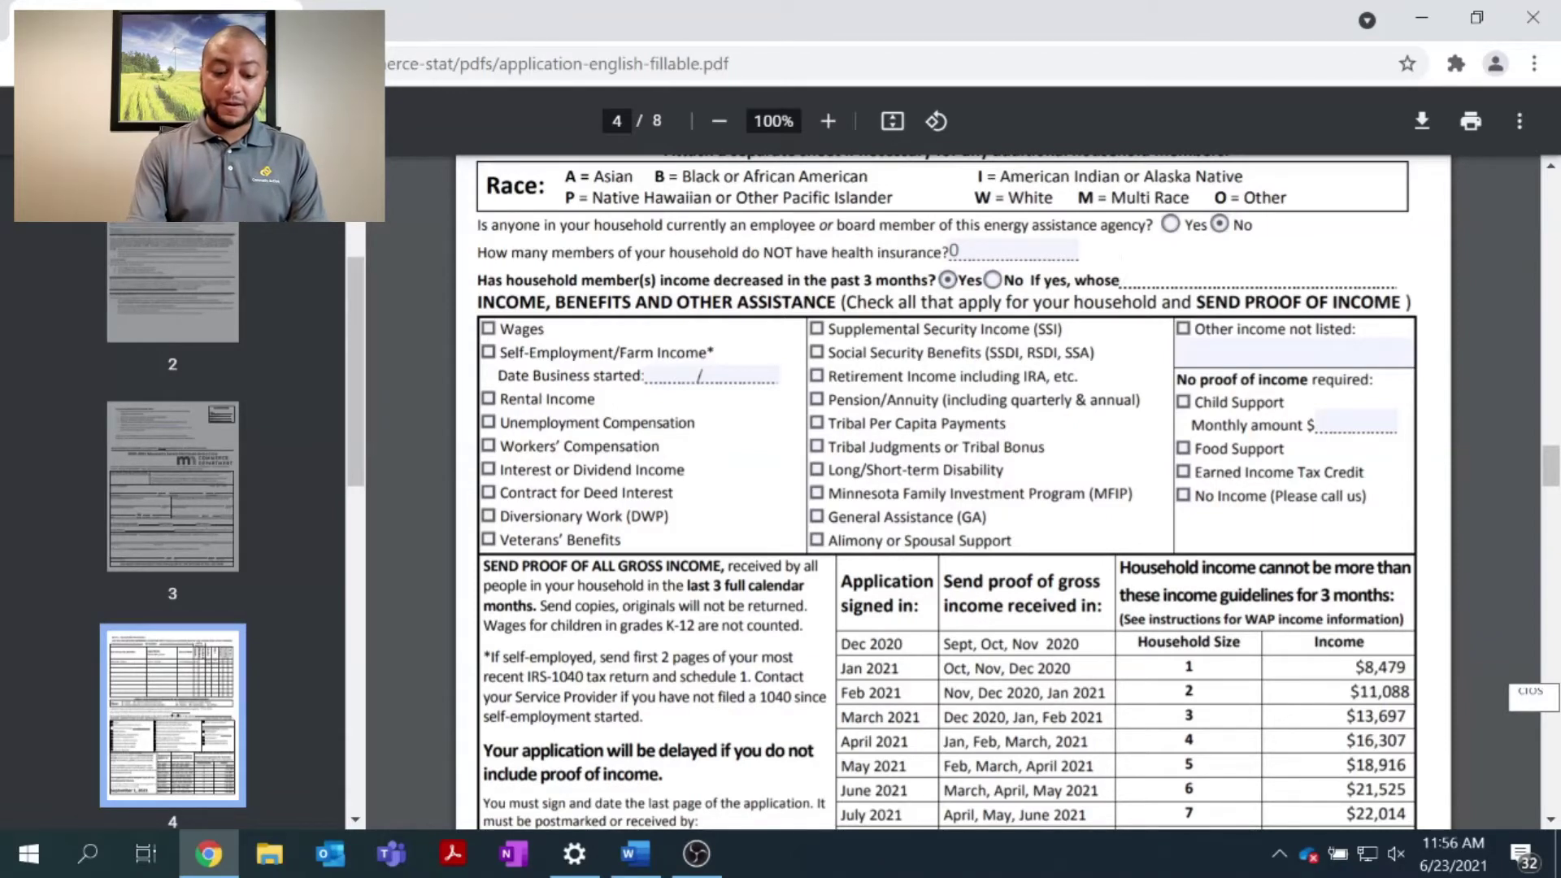
type("Jane J")
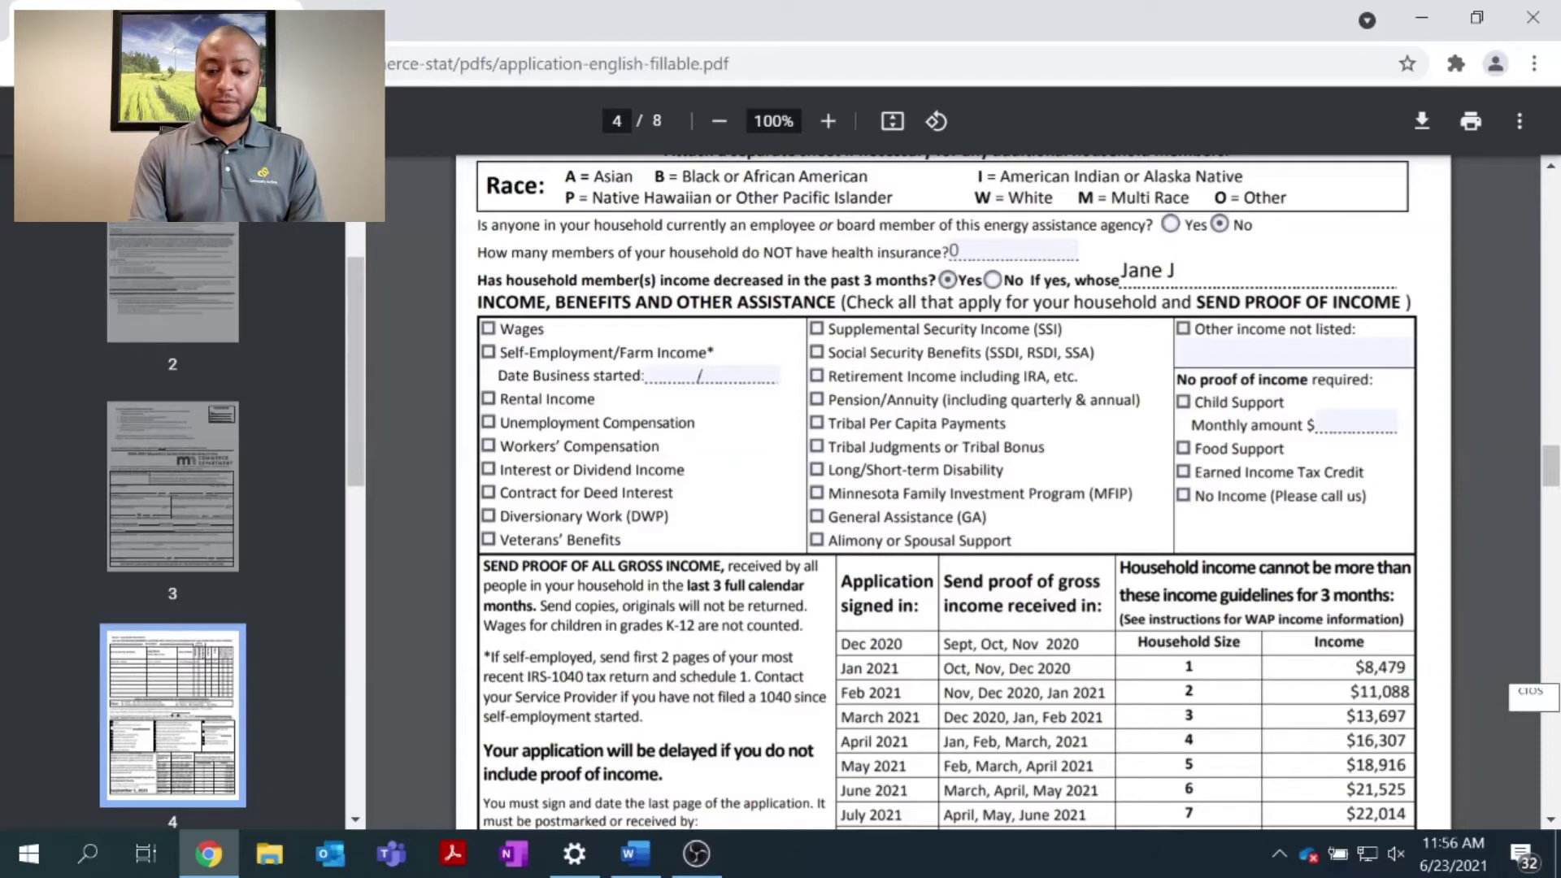
key("BackSpace")
type("Doe")
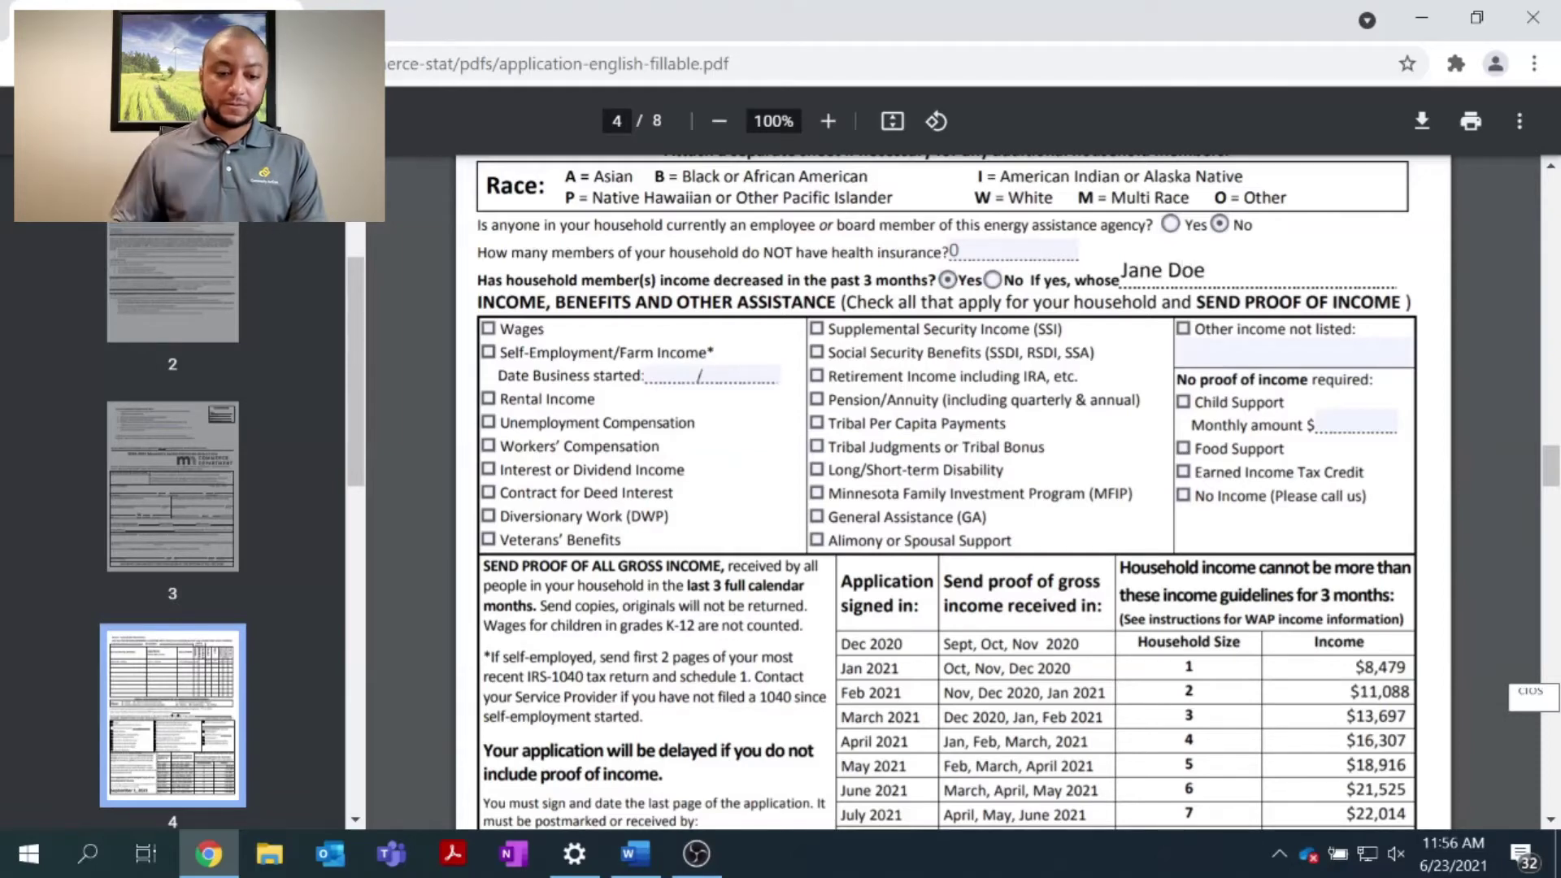
scroll(946, 487, "down", 2)
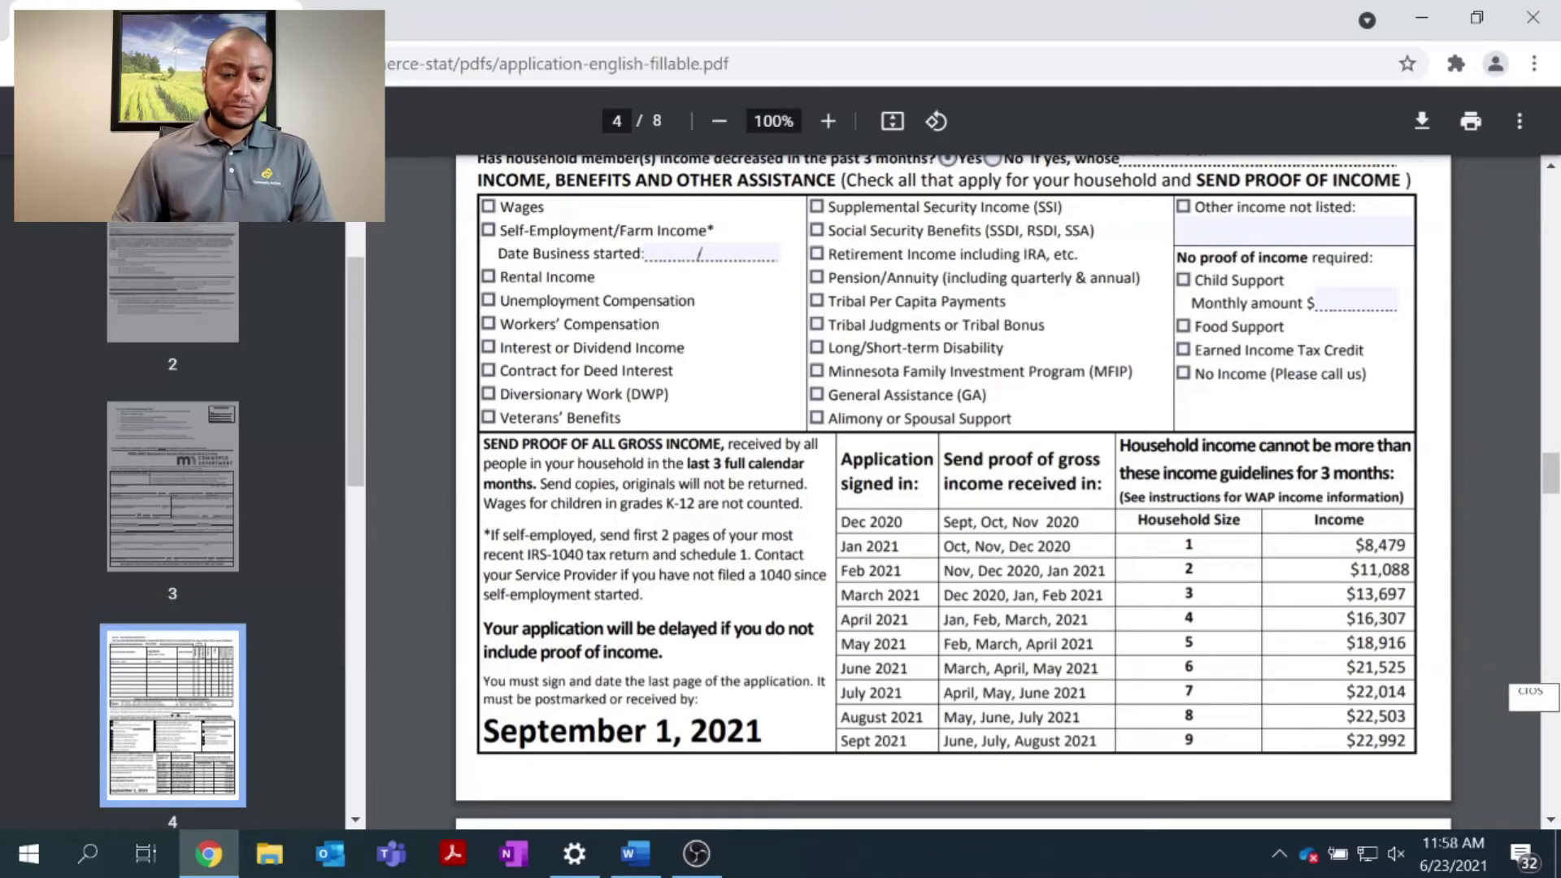
Check Wages as an income source and highlight the April 2021 guideline table entry
left_click(489, 208)
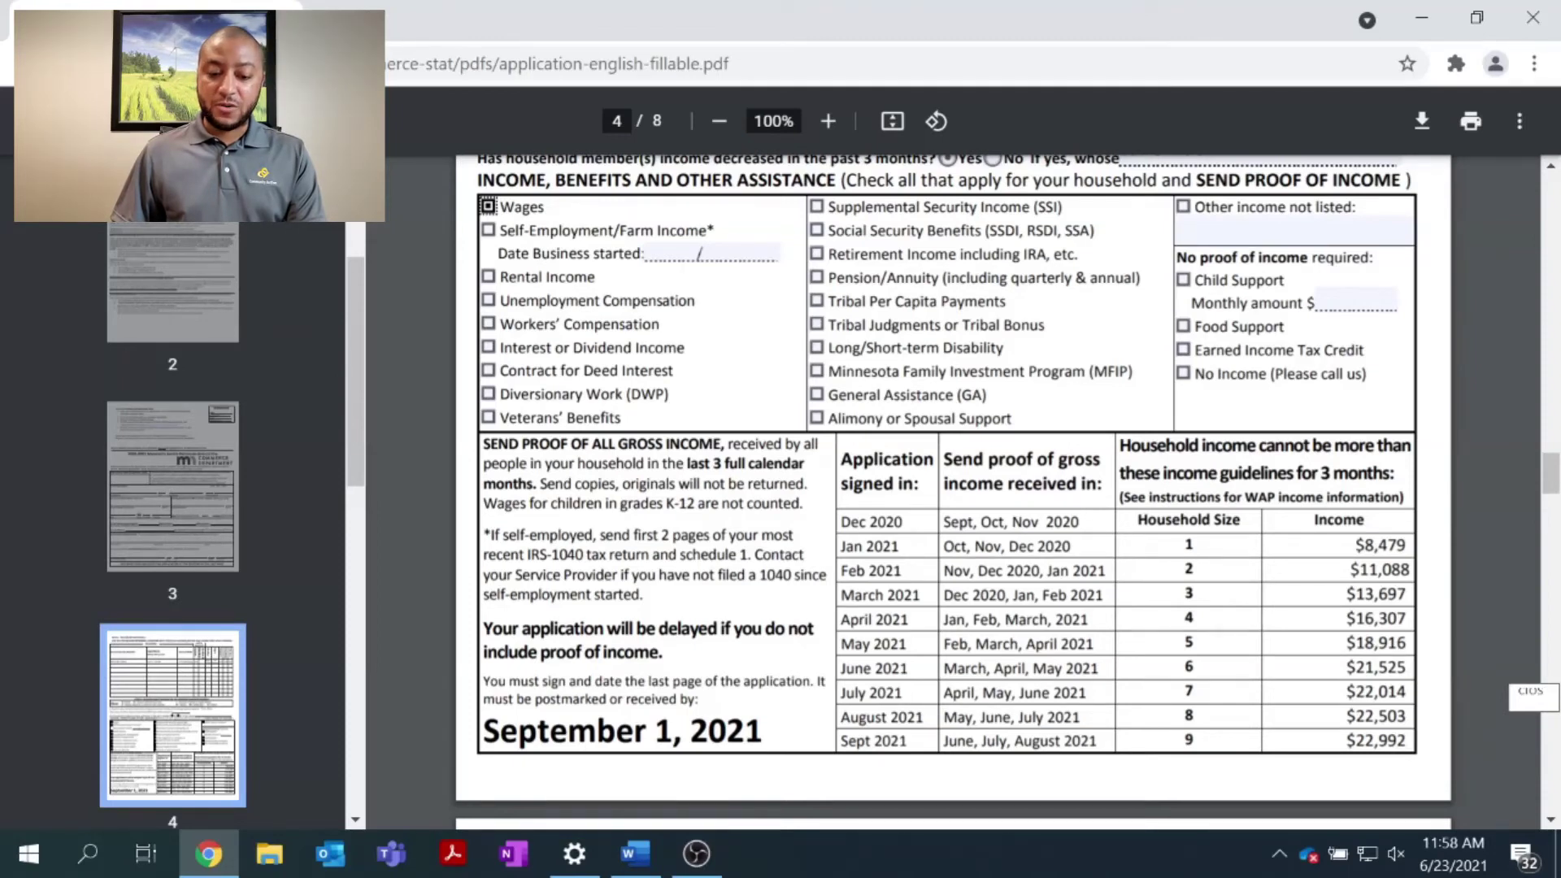
left_click_drag(840, 620, 909, 619)
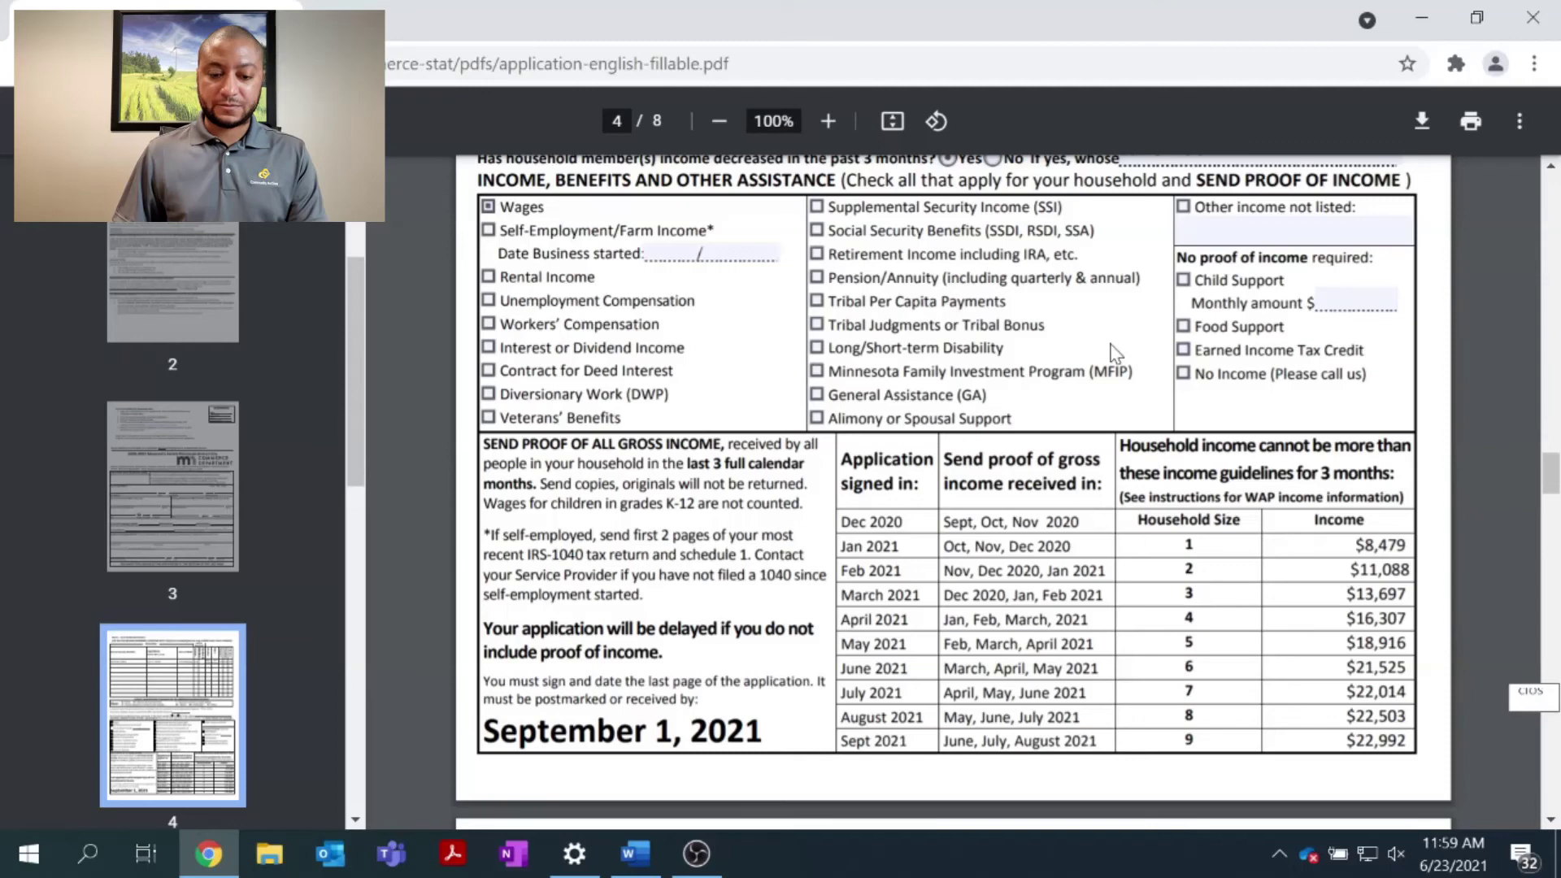
Check the Long/Short-term Disability and General Assistance (GA) income boxes
left_click(816, 347)
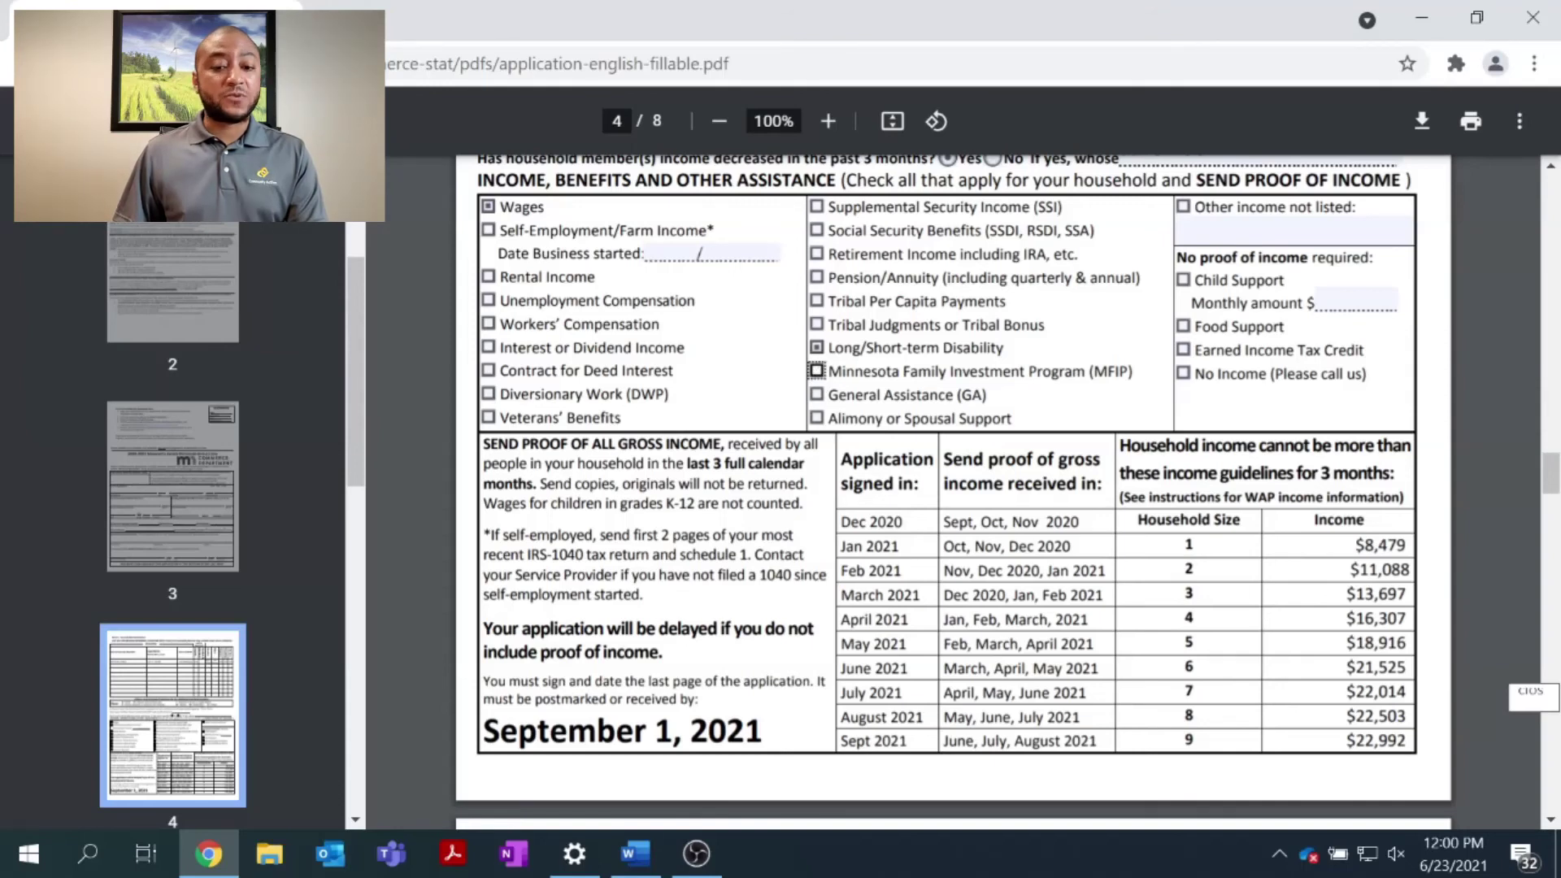
left_click(816, 394)
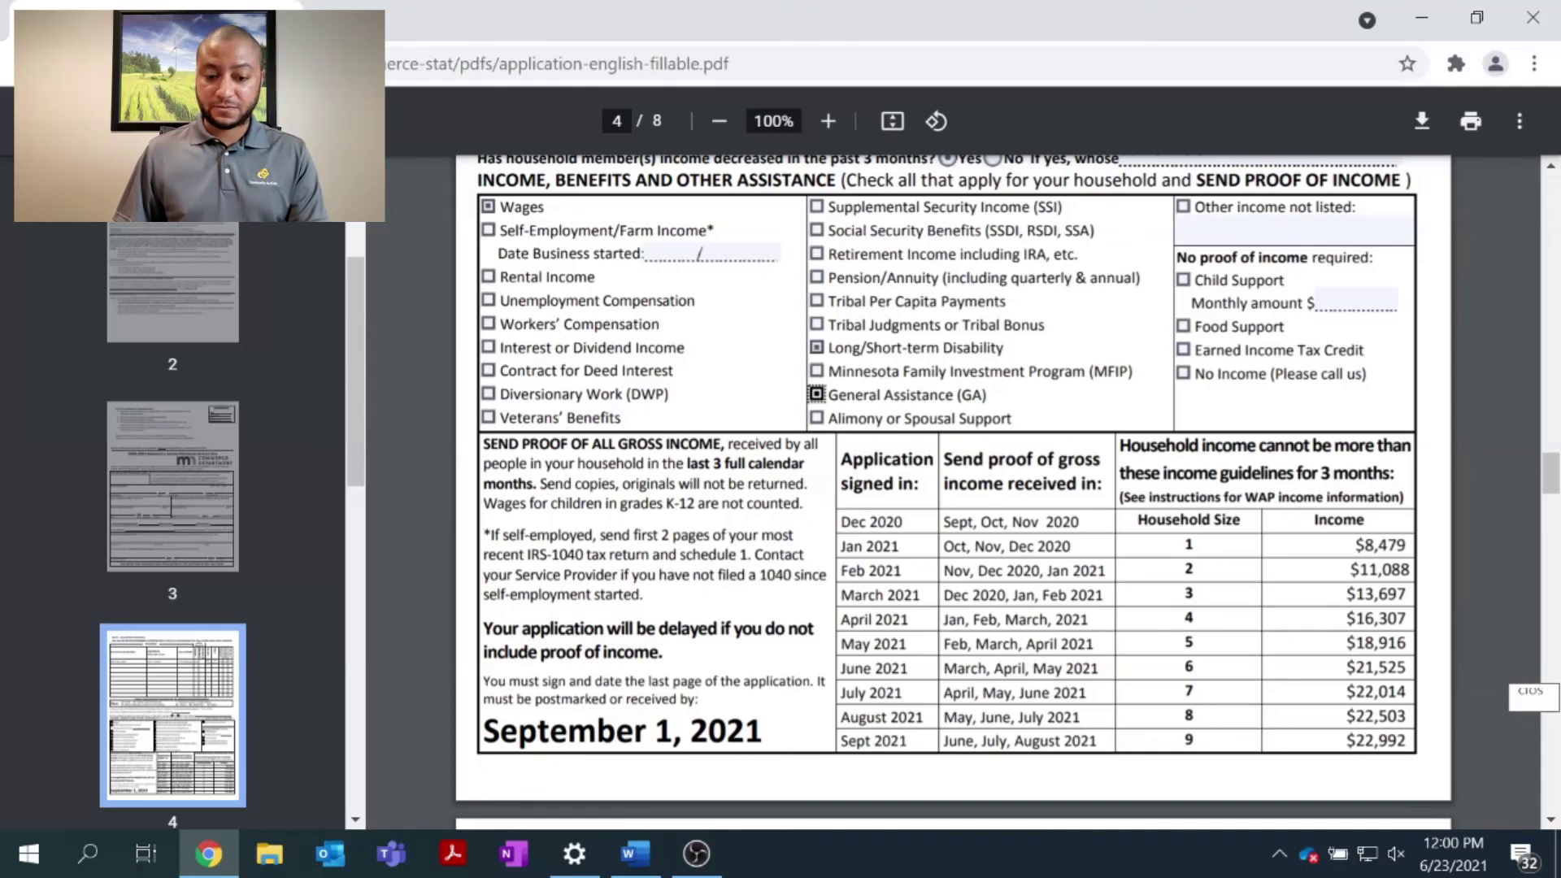
Check Child Support under 'No proof of income required'
left_click(1182, 280)
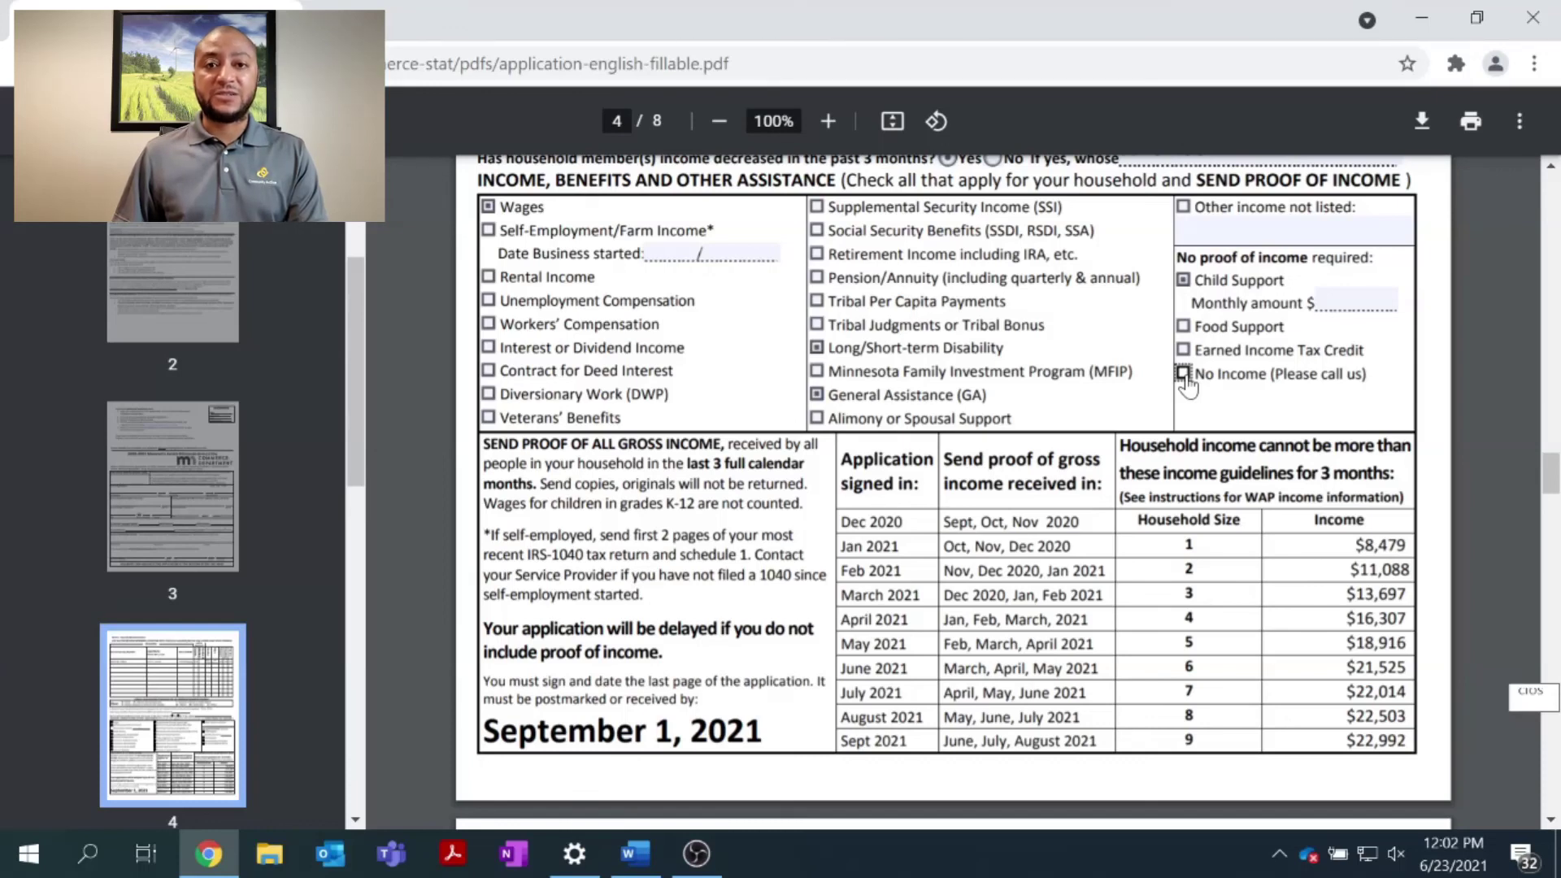
scroll(1187, 387, "down", 1)
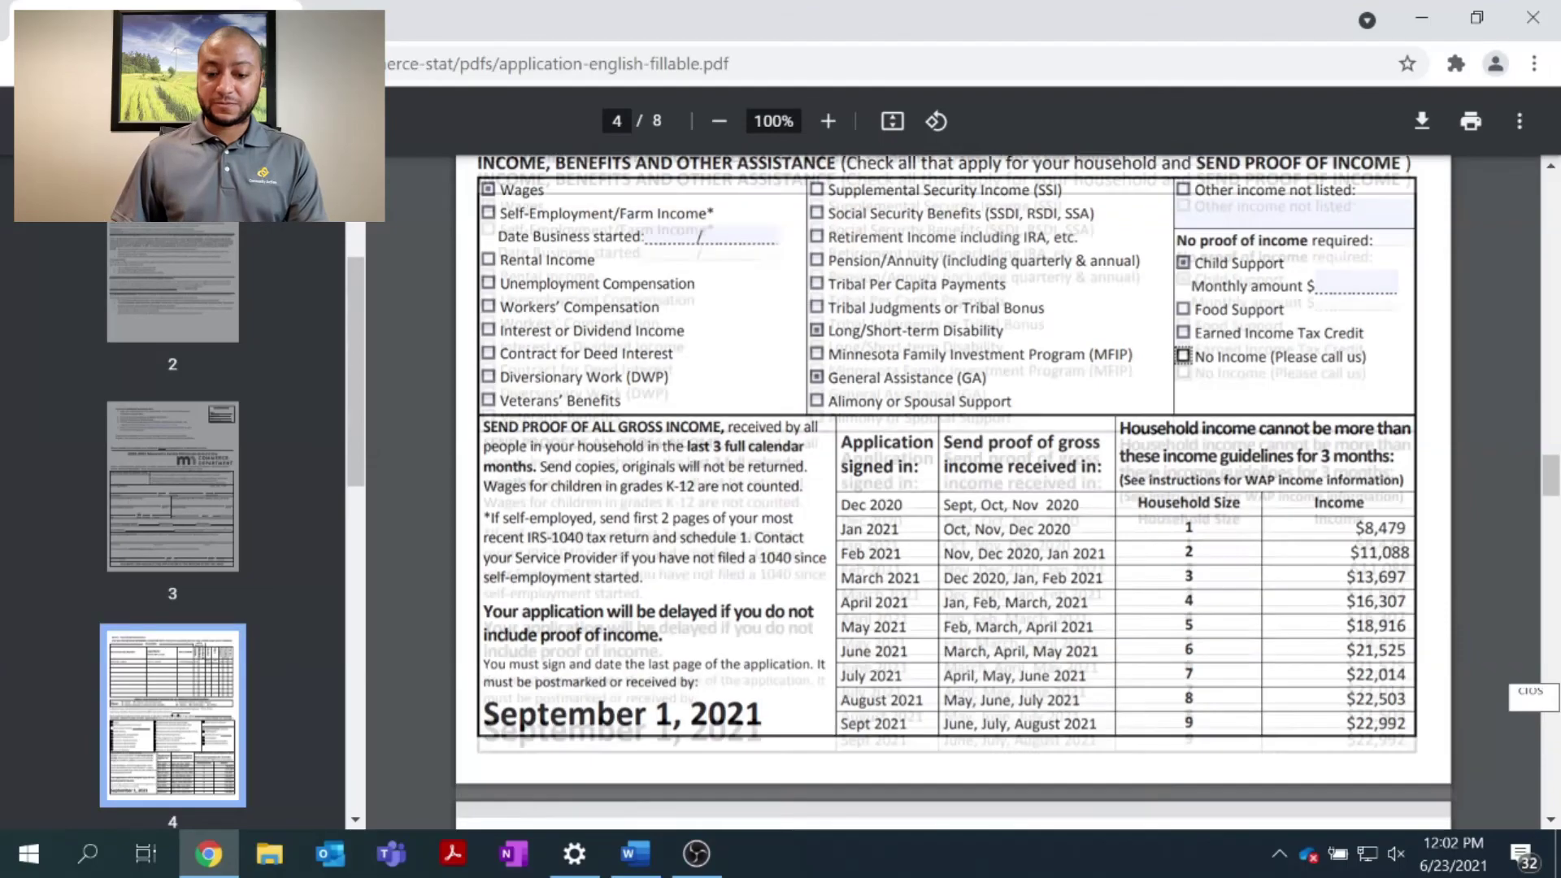
scroll(1188, 304, "down", 2)
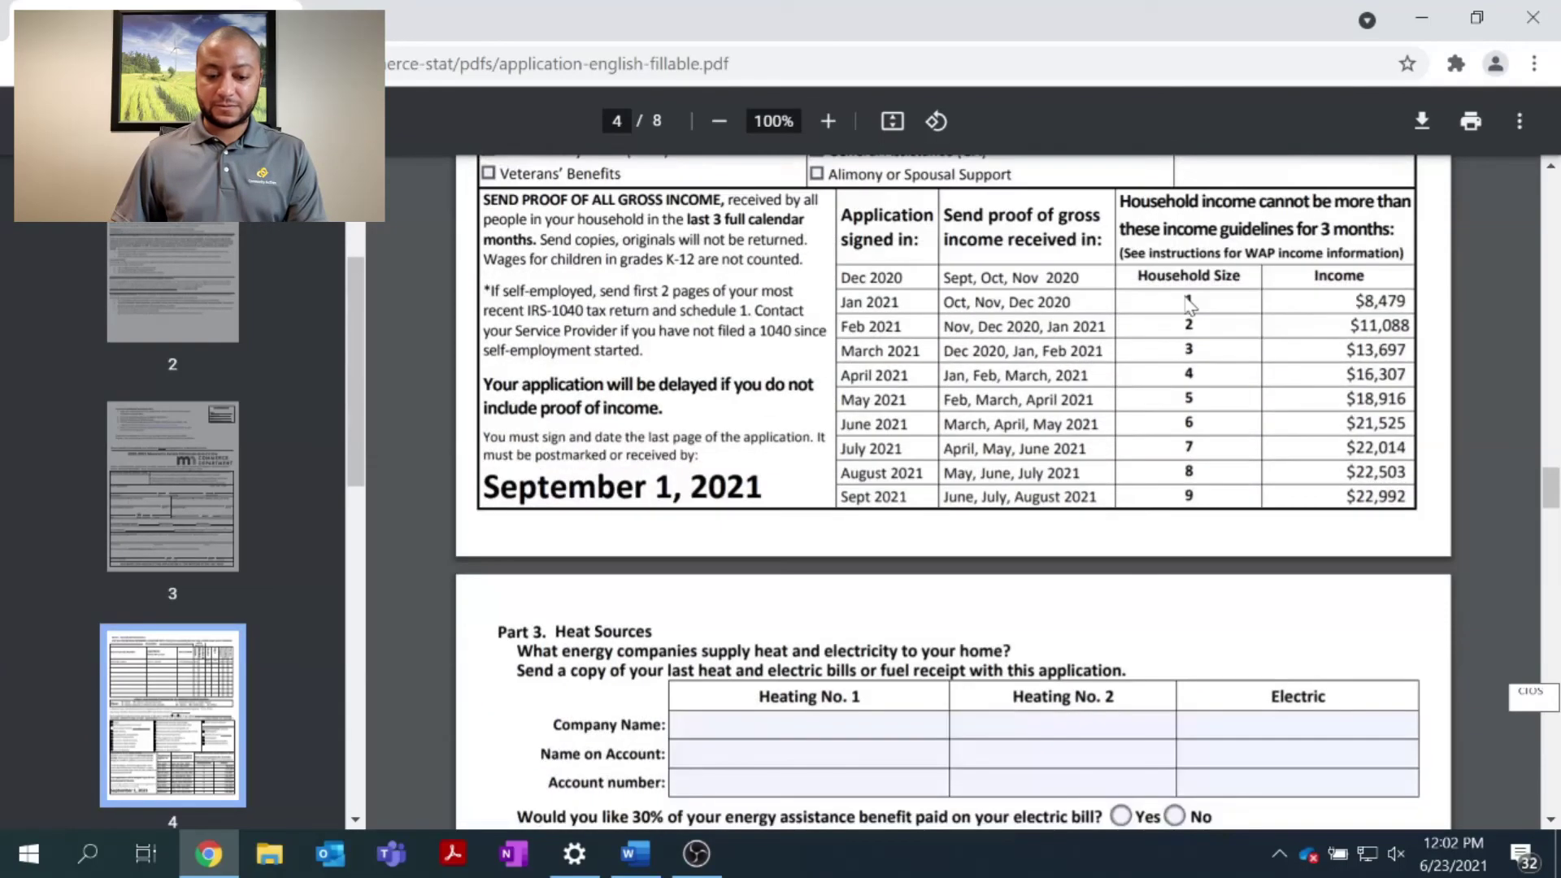
scroll(1188, 305, "down", 6)
scroll(1189, 305, "up", 6)
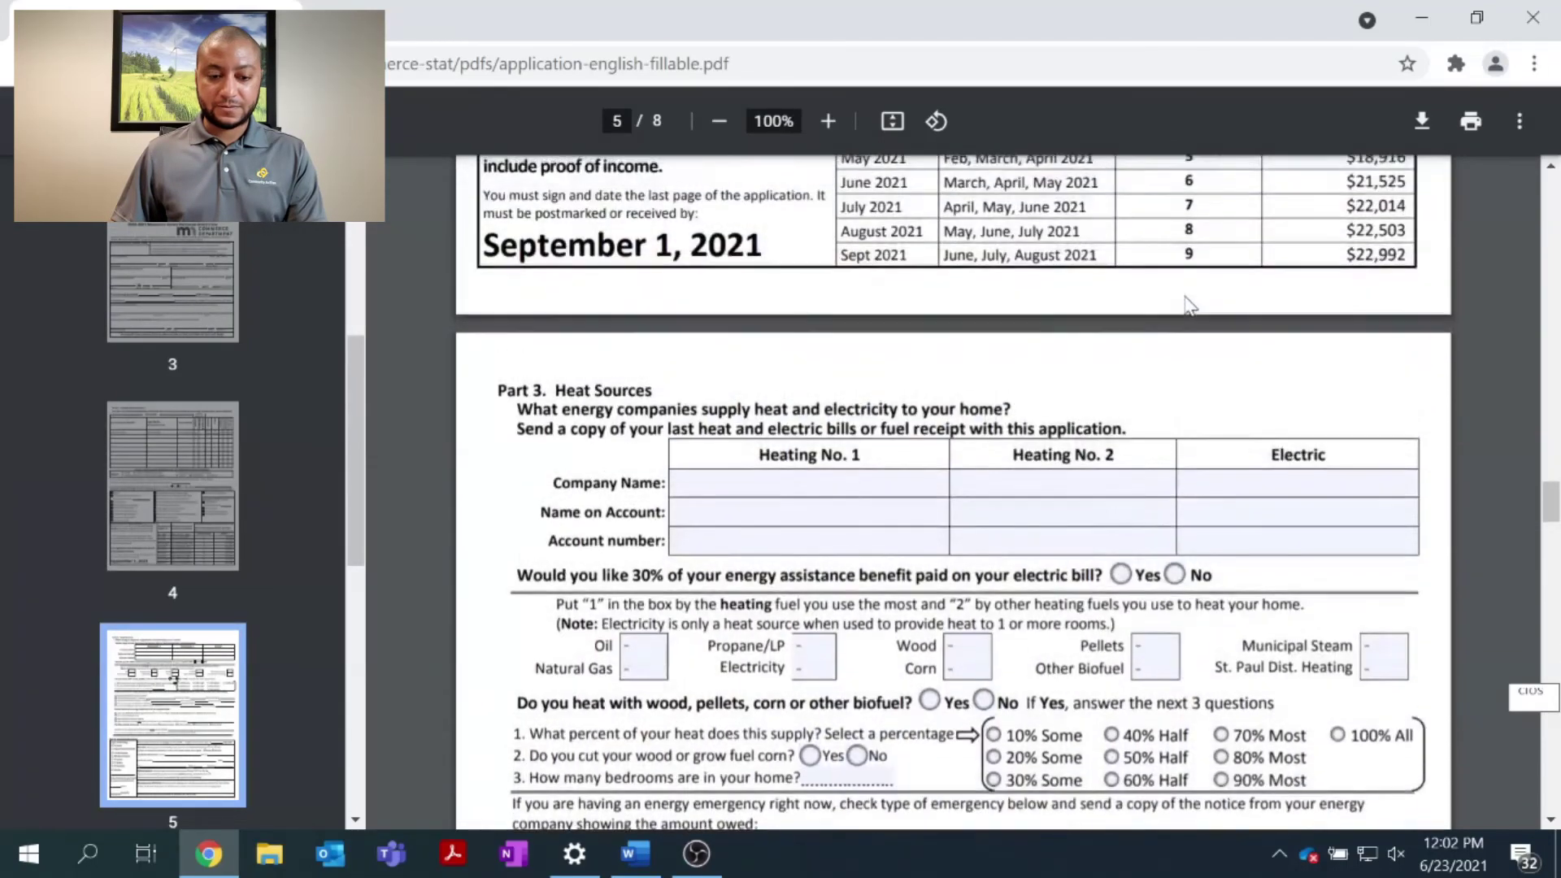